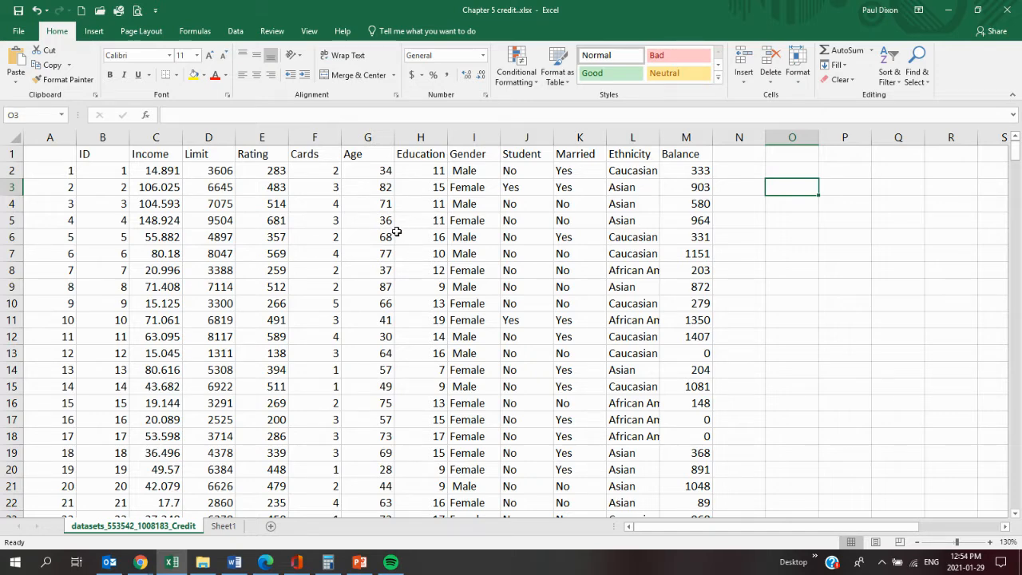
Insert an X Y scatter chart from the Income and Balance columns of the credit data sheet.
click(157, 138)
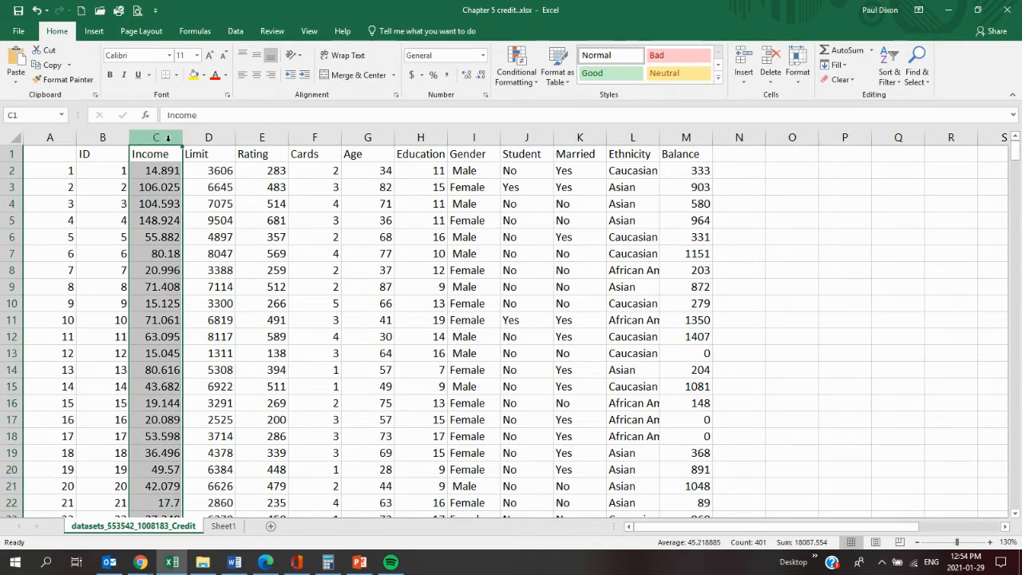
click(688, 138)
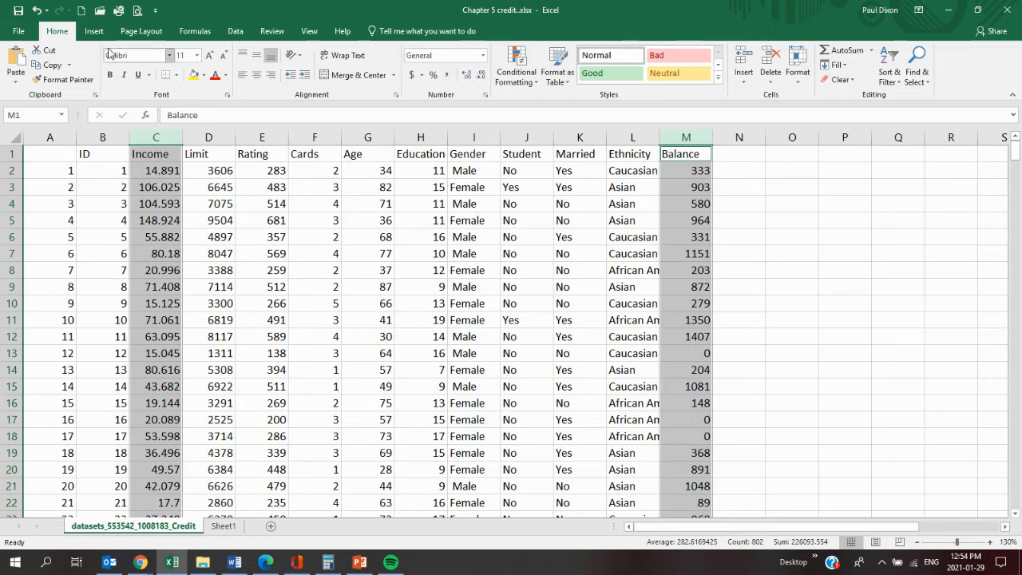
click(94, 32)
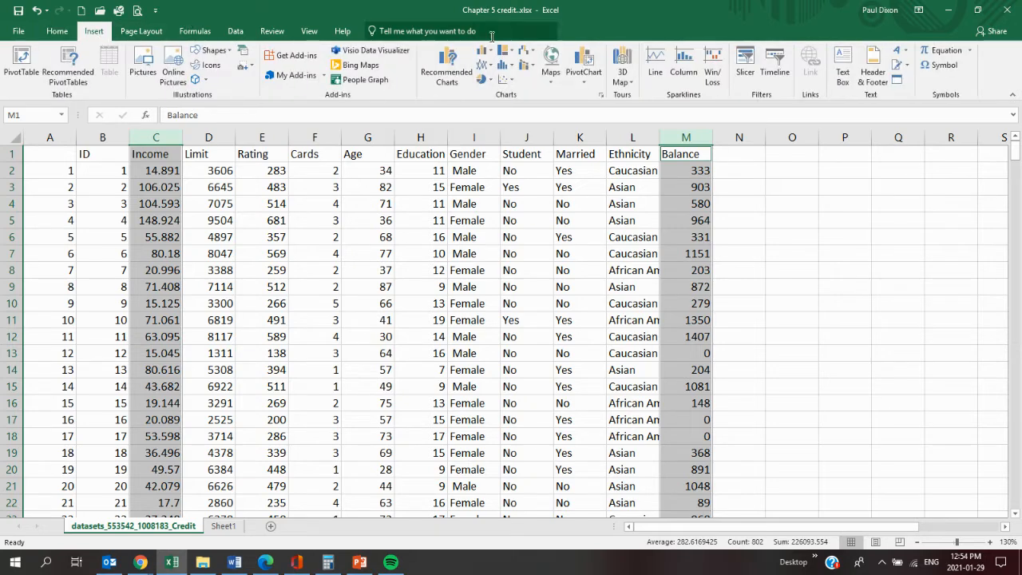
click(445, 64)
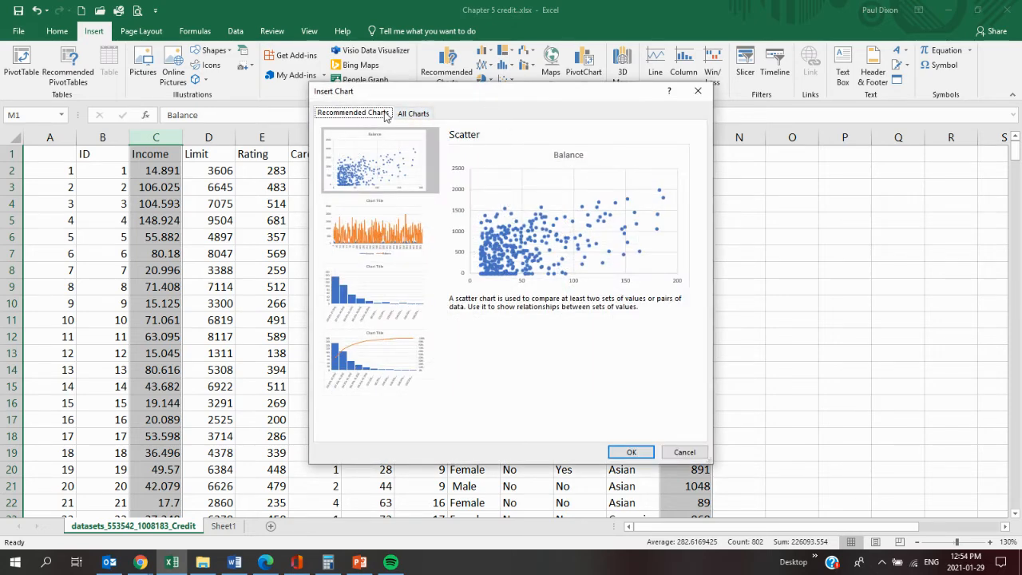
click(415, 114)
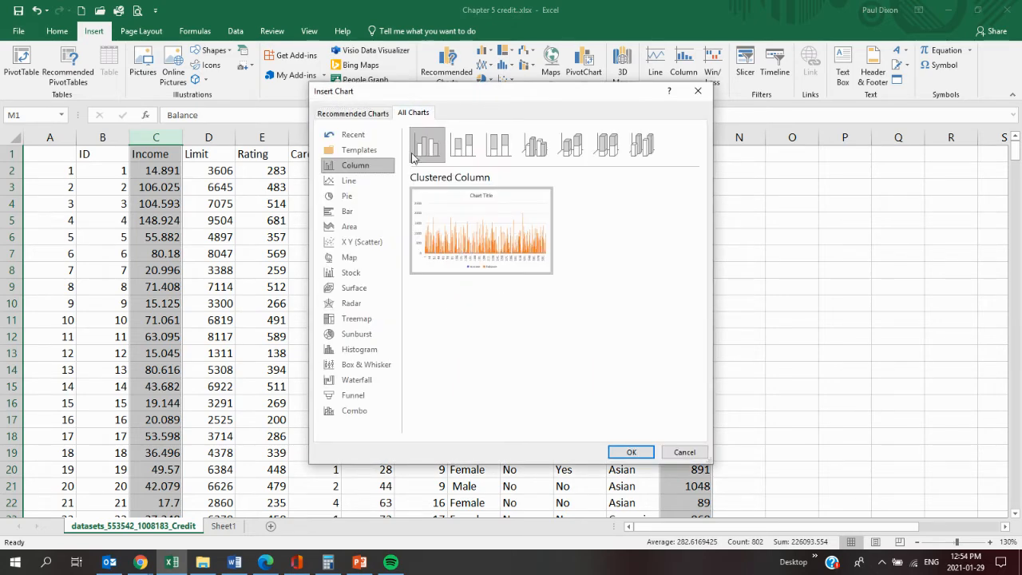
click(346, 244)
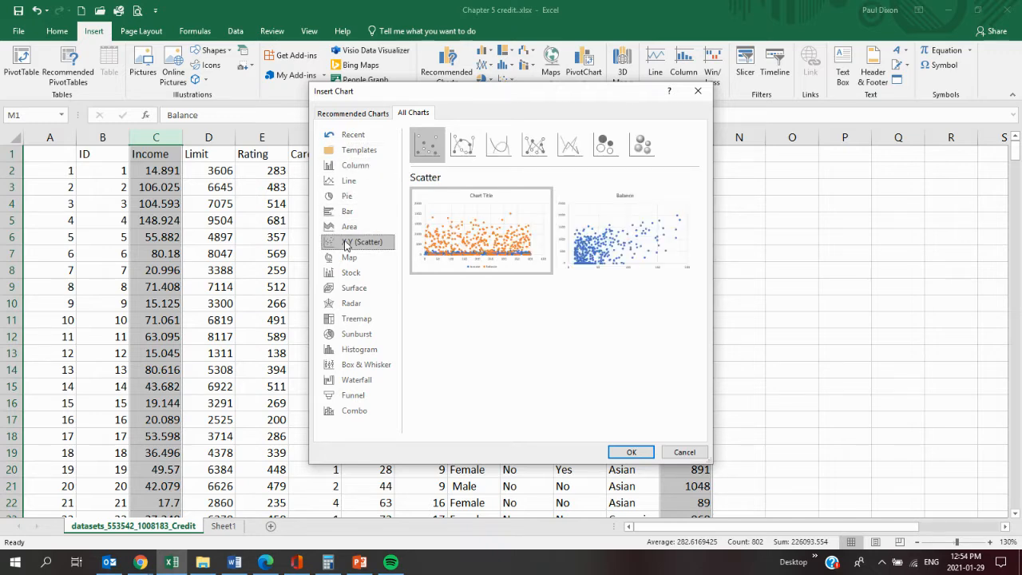
click(631, 452)
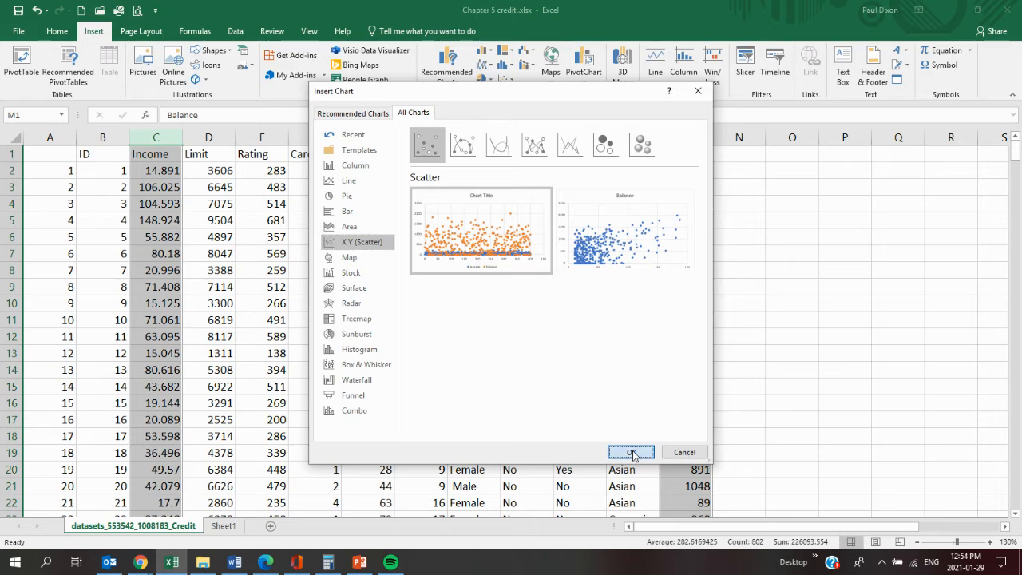
Enlarge and reposition the Balance scatter chart over the data, and delete it from the sheet.
drag(457, 229, 349, 174)
drag(606, 395, 673, 471)
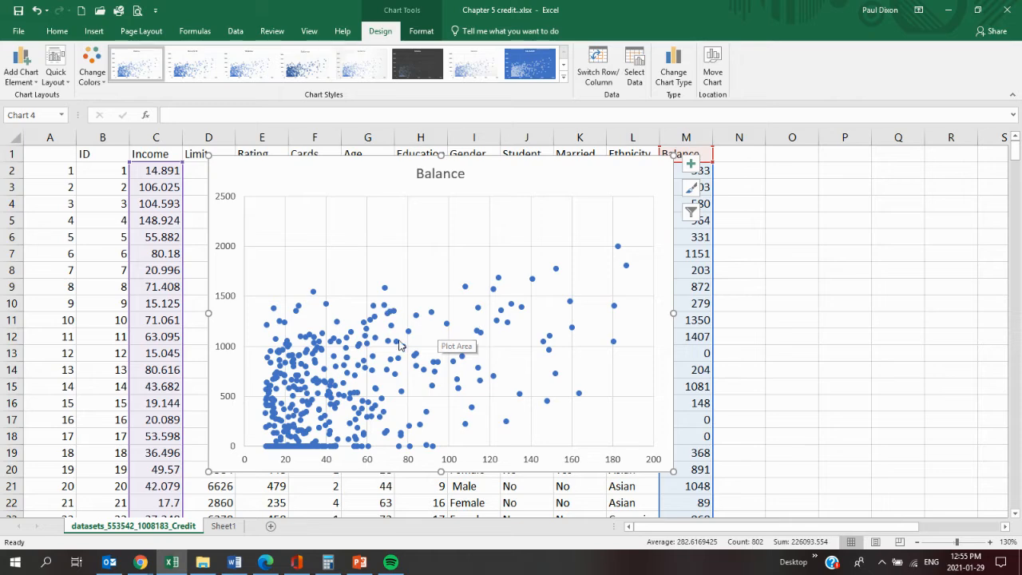
mouse_move(495, 172)
mouse_down()
mouse_move(506, 191)
mouse_move(656, 186)
mouse_up()
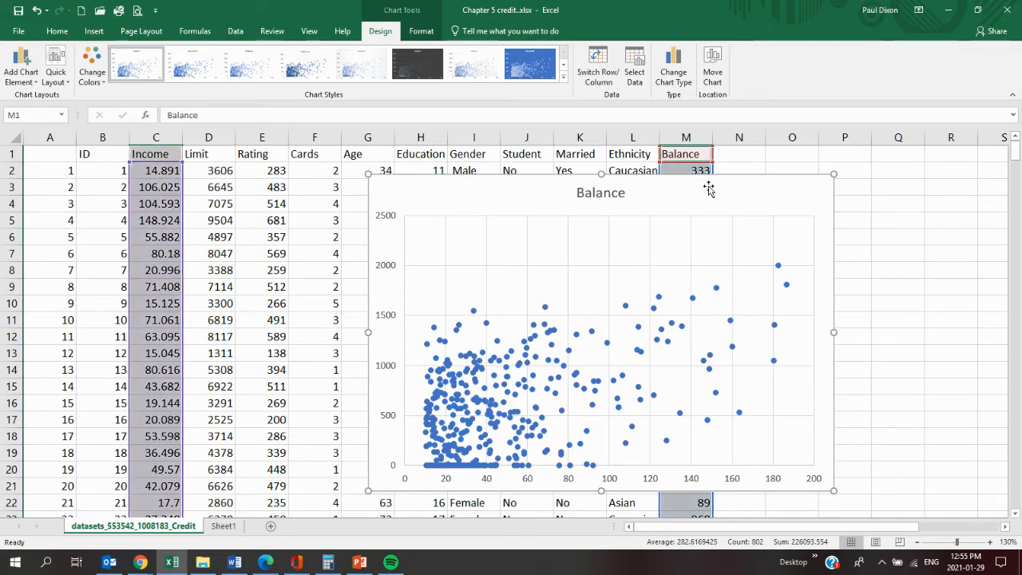
key(Delete)
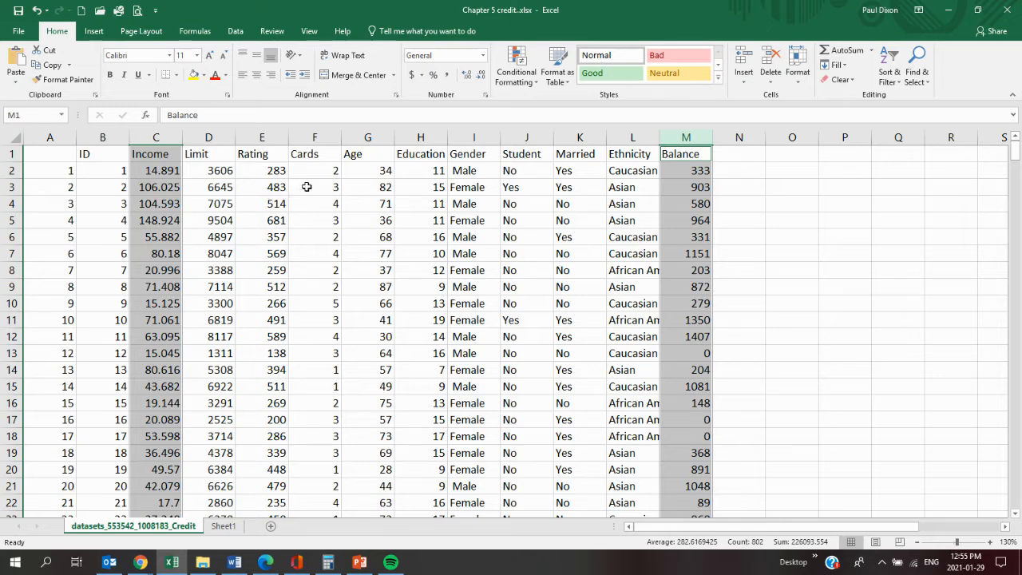
Insert the recommended scatter chart from the Income and Age columns of the credit data sheet.
click(159, 138)
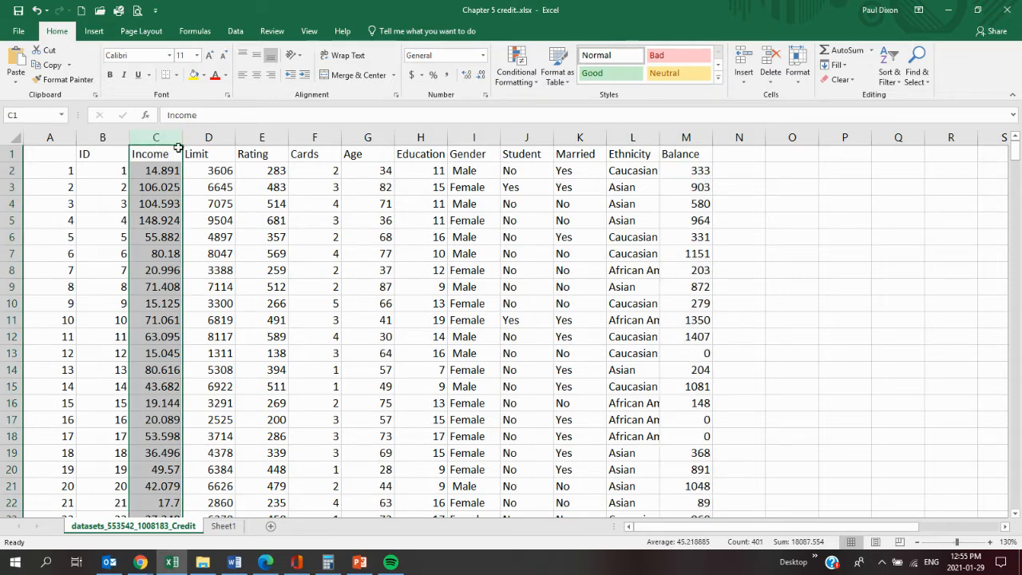
ctrl+click(363, 137)
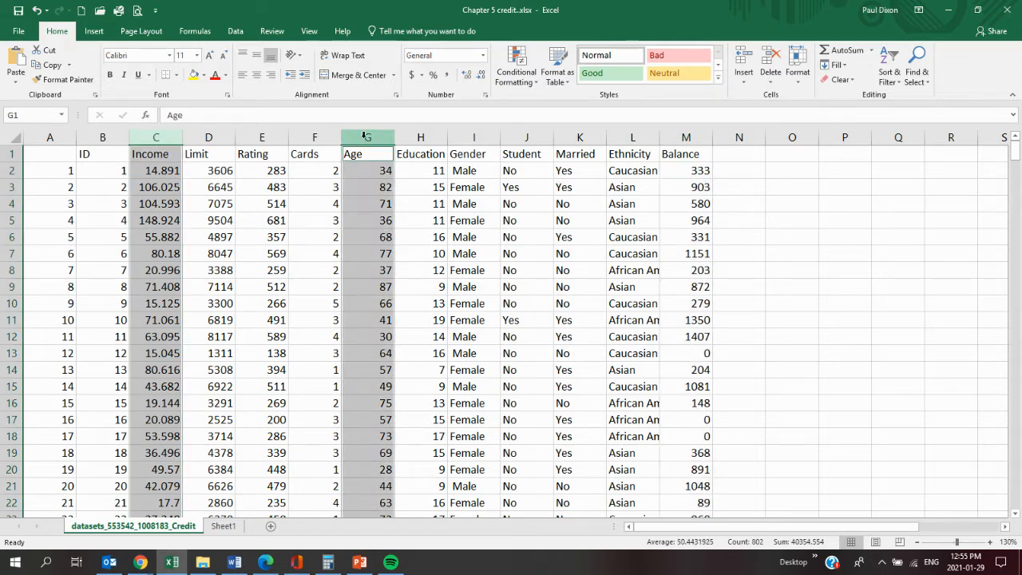
click(92, 34)
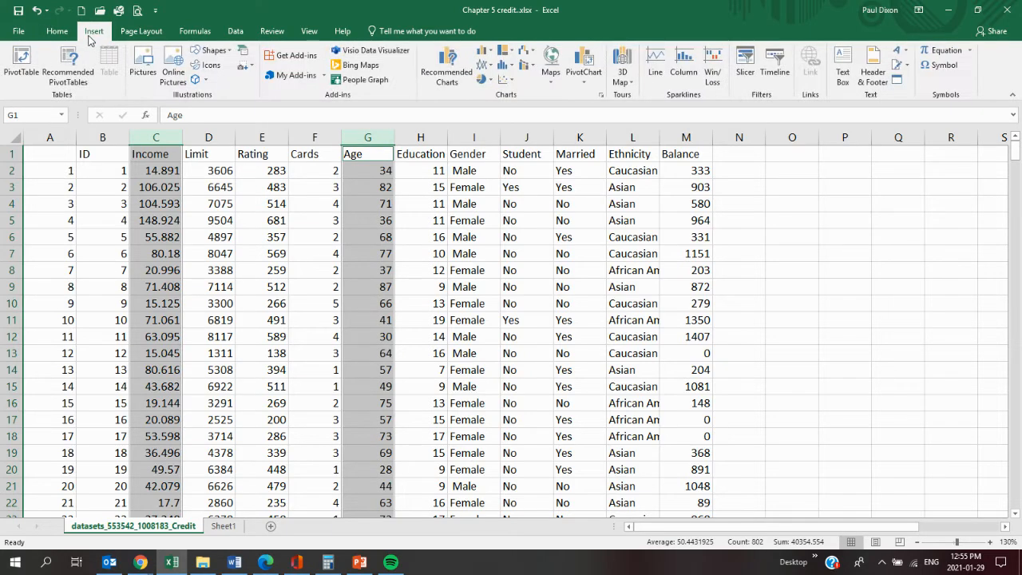
click(447, 68)
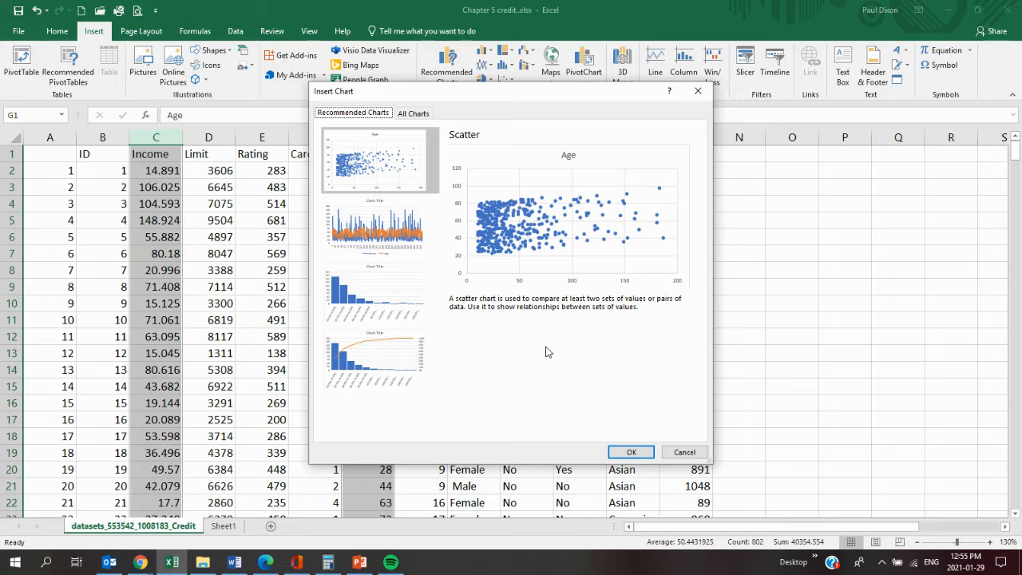
click(630, 452)
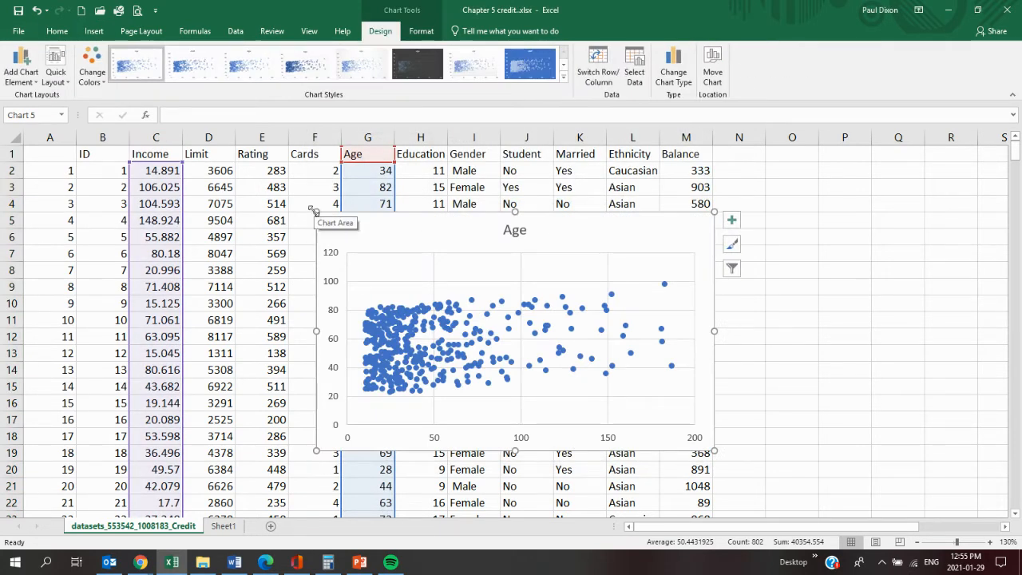
Enlarge the Age scatter chart and delete it from the sheet.
drag(317, 213, 241, 193)
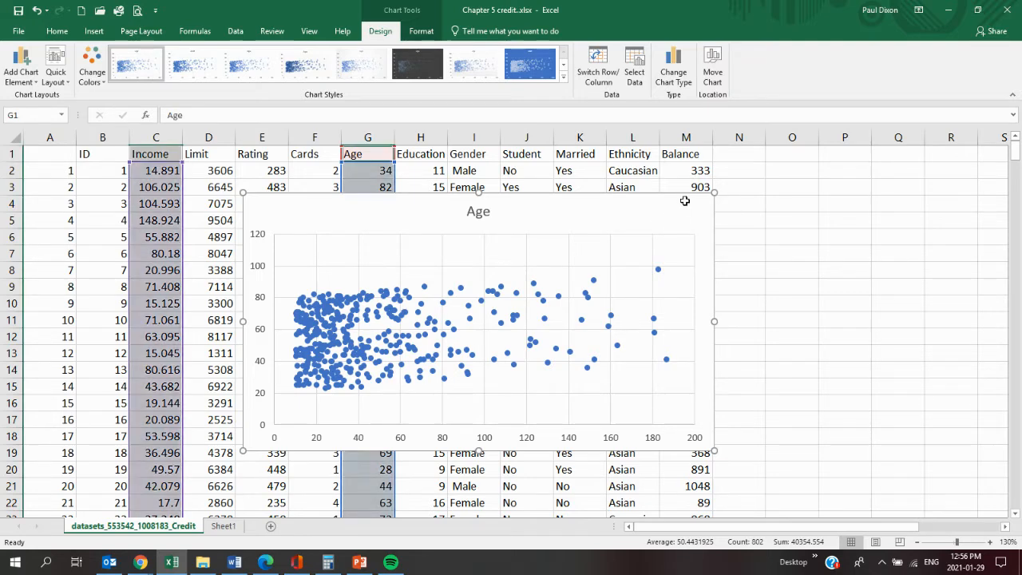
key(Delete)
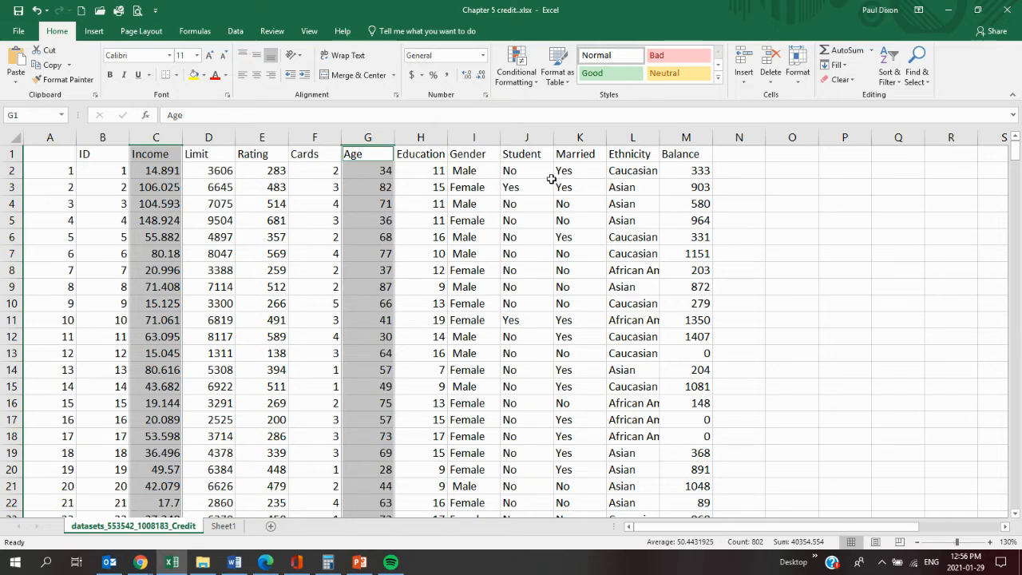
Copy the Income and Age columns from the credit data into a new worksheet, starting at cell A1.
key(ctrl+c)
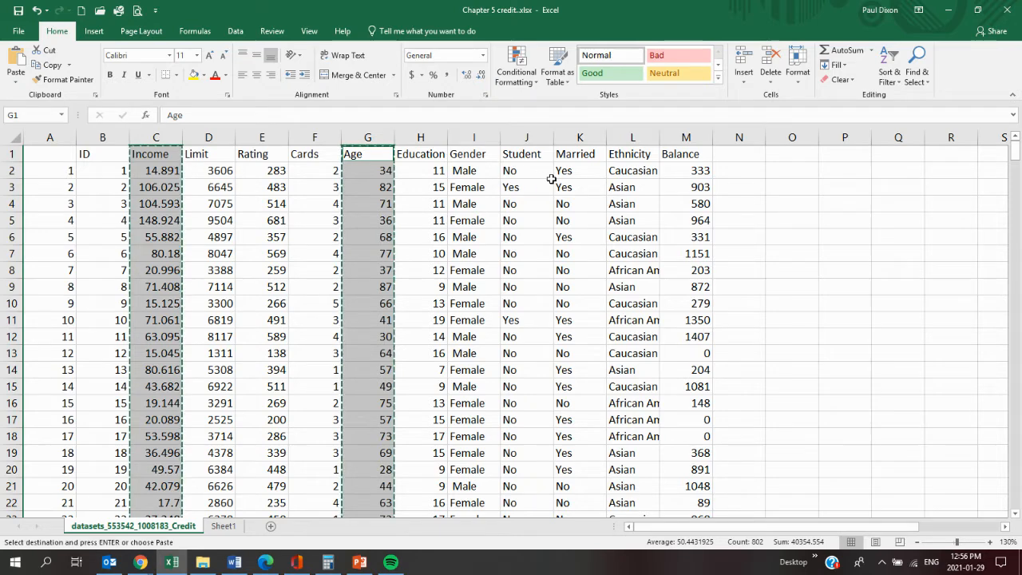
click(270, 526)
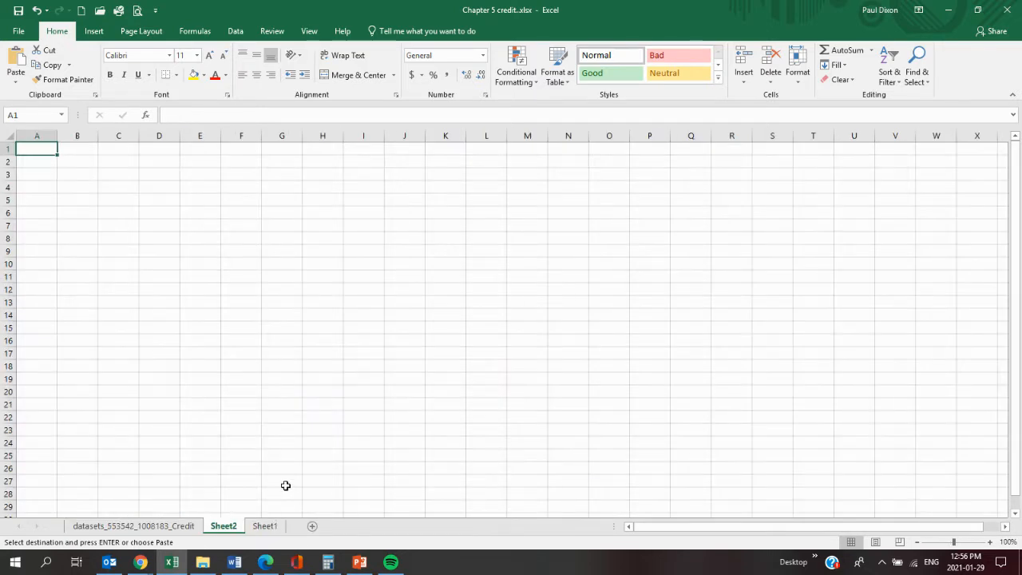
key(ctrl+v)
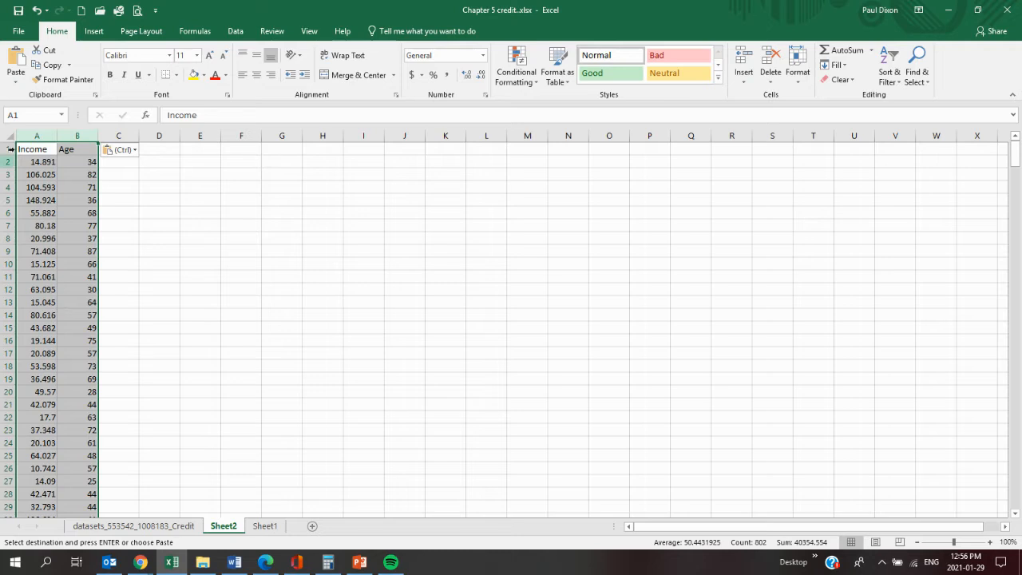
Move the Income column from column A to column C so that it follows the Age column.
click(33, 135)
right_click(34, 142)
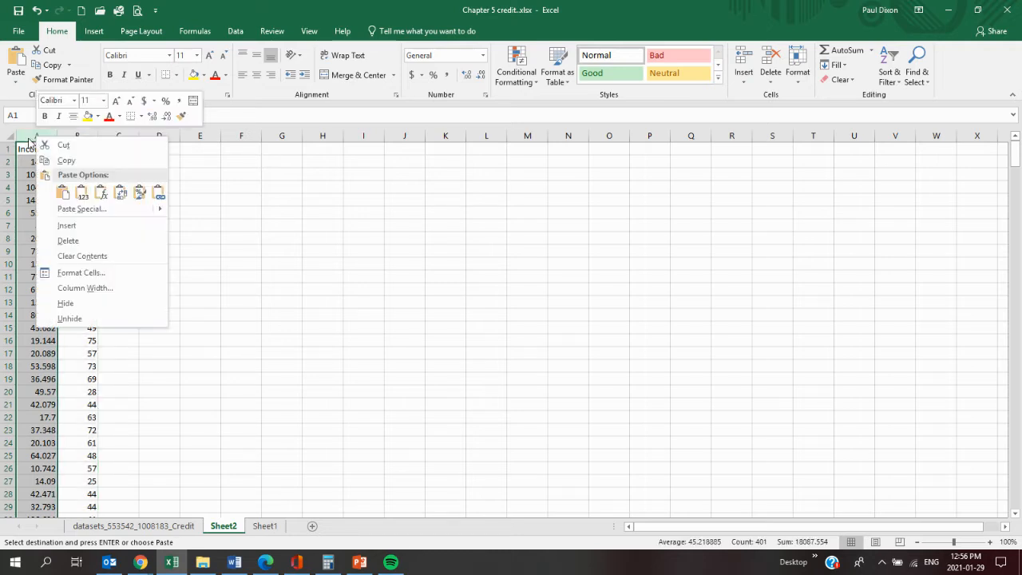
click(64, 146)
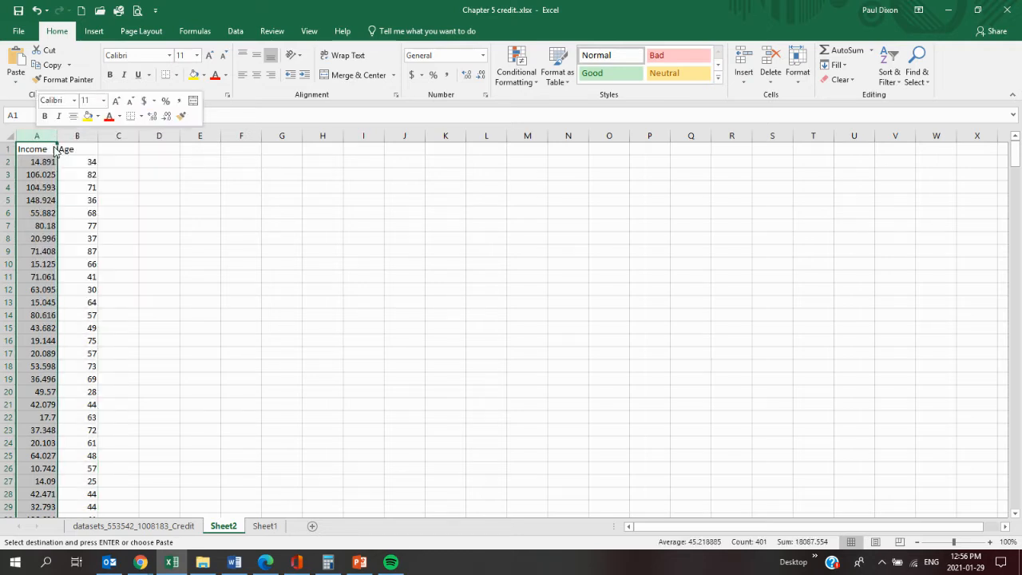
click(114, 150)
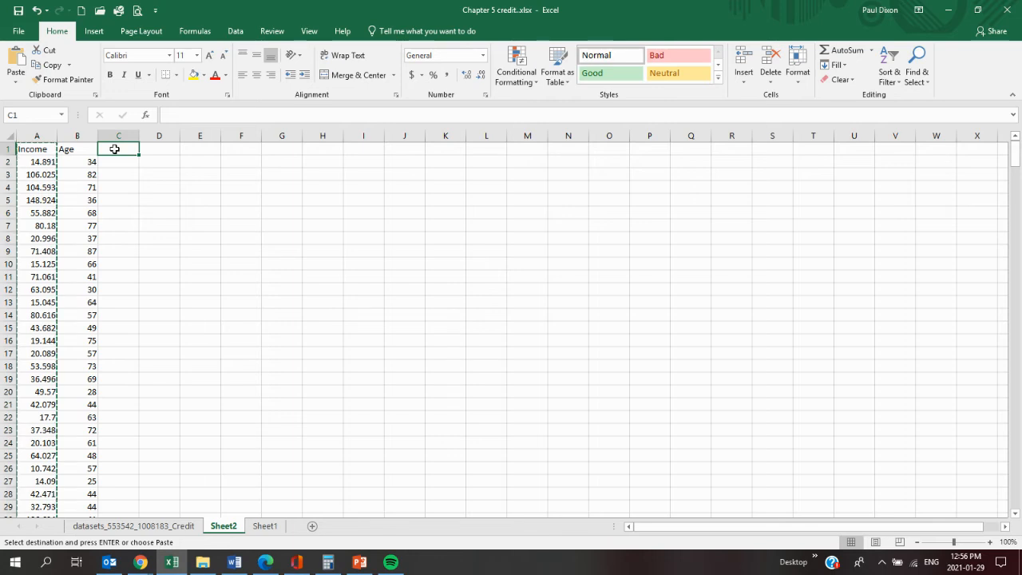
key(ctrl+v)
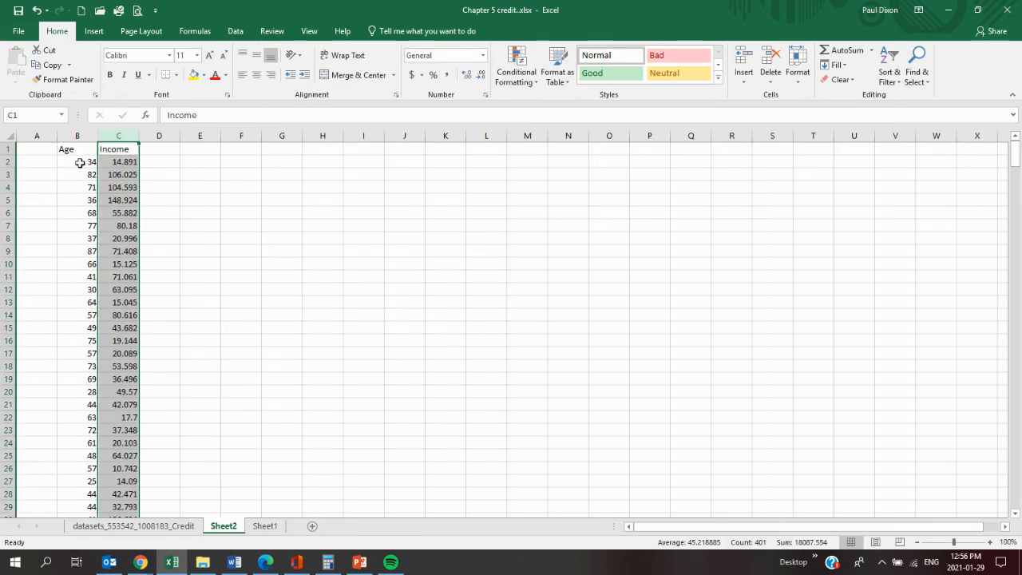
Insert the recommended scatter chart from the Age and Income columns on Sheet2 and enlarge it slightly.
click(76, 138)
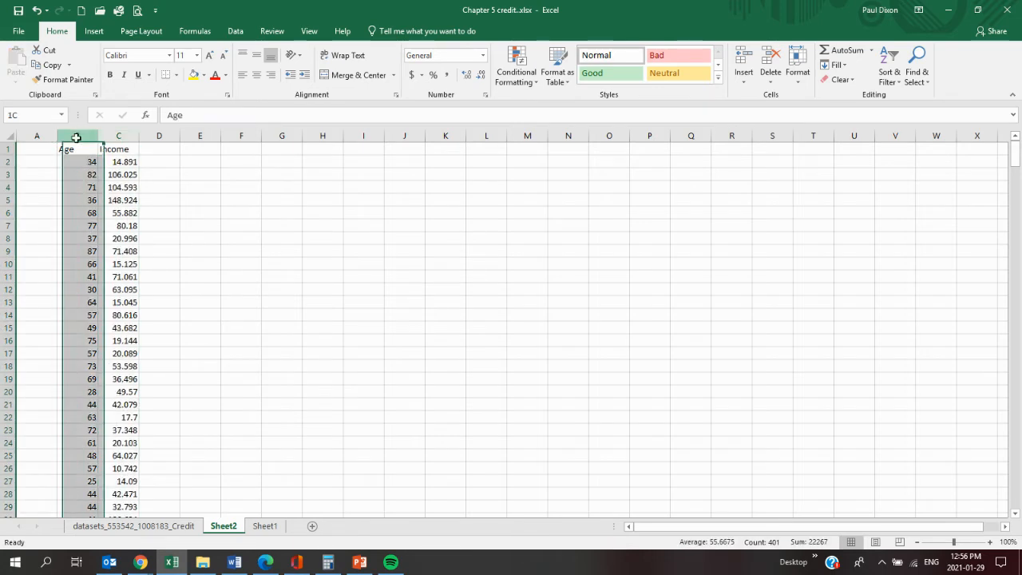
drag(75, 138, 127, 137)
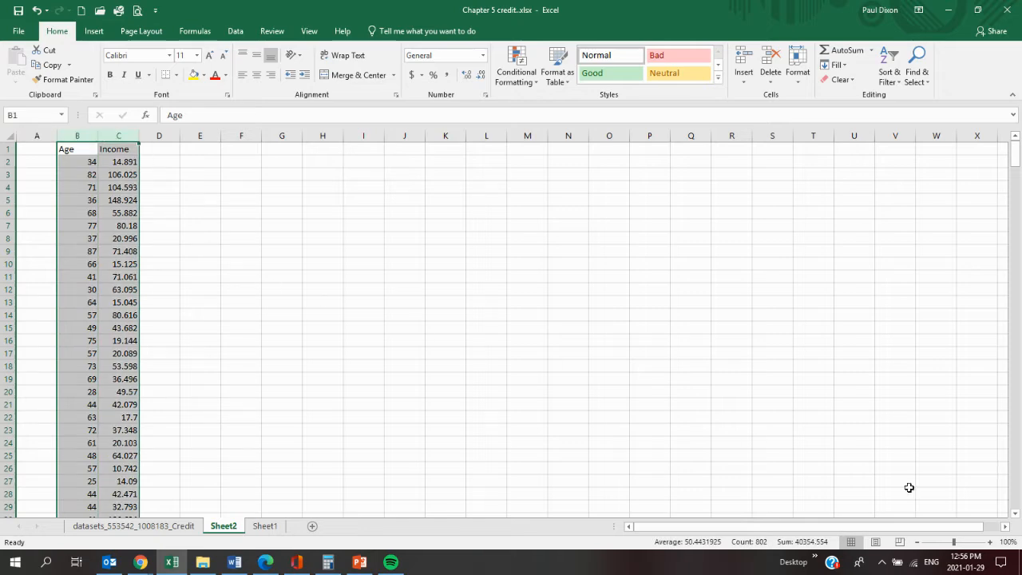
click(990, 542)
click(990, 542)
click(989, 542)
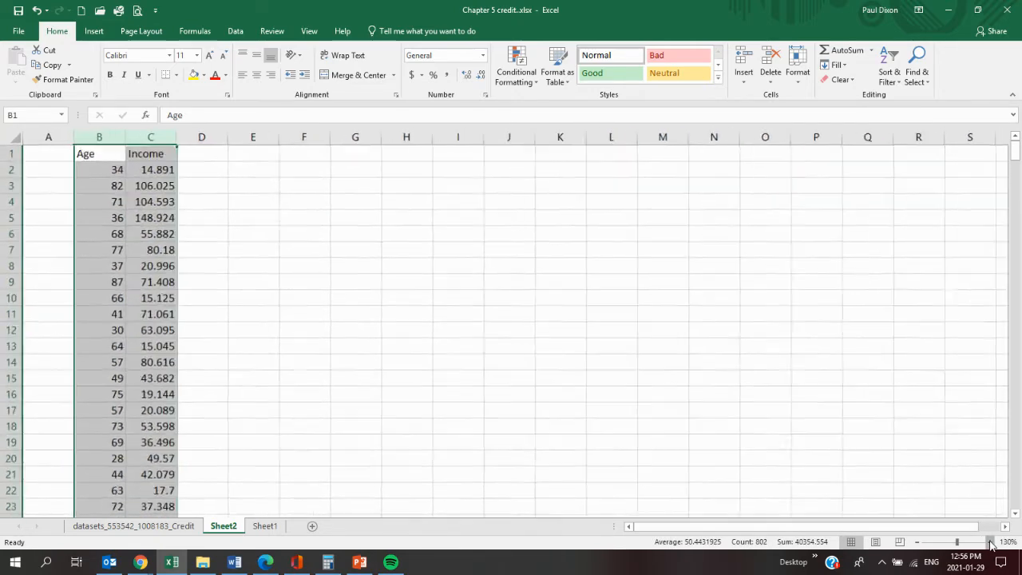
click(990, 542)
click(989, 542)
click(989, 542)
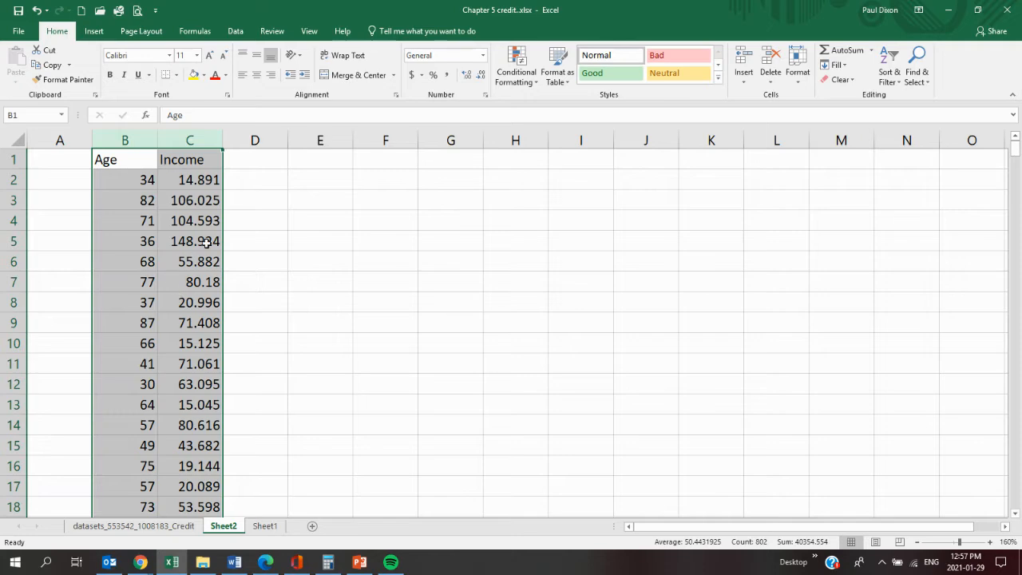
click(93, 32)
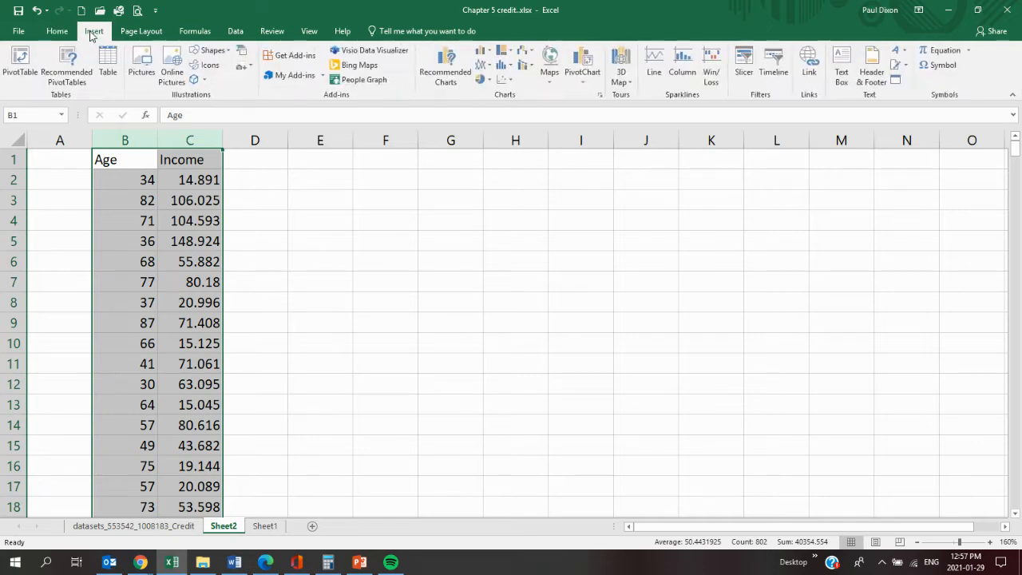
click(451, 71)
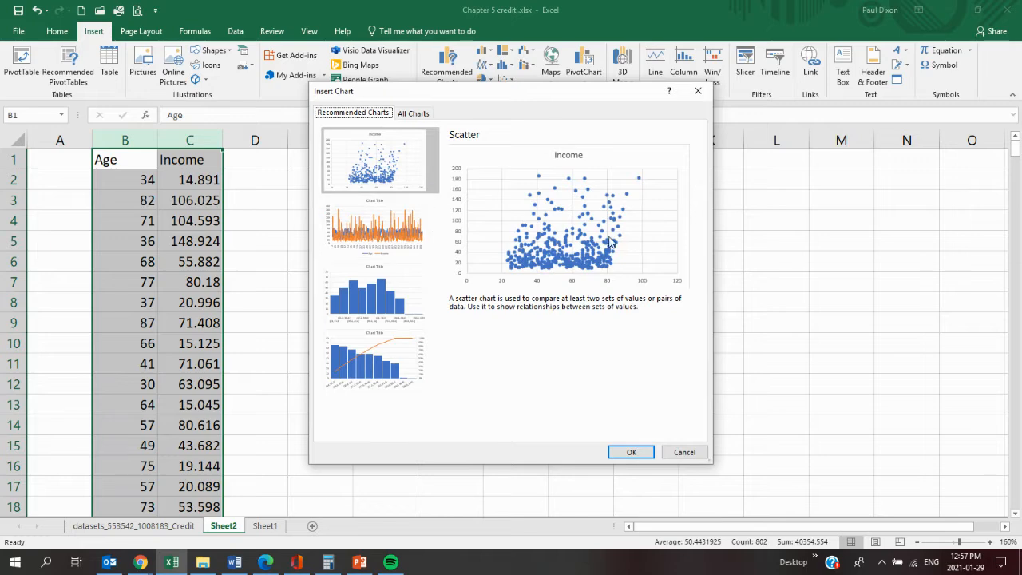
click(631, 453)
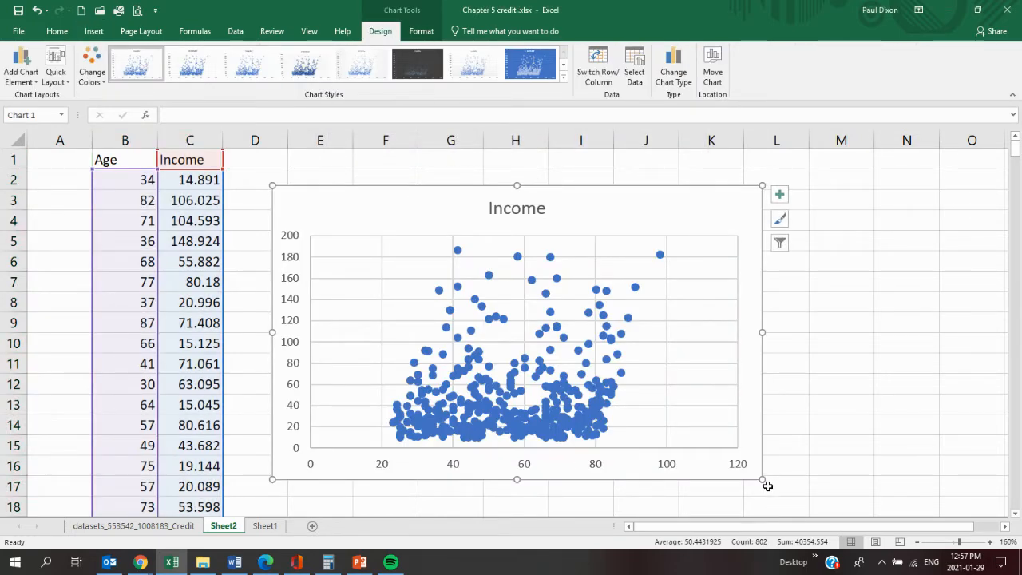
drag(762, 480, 795, 489)
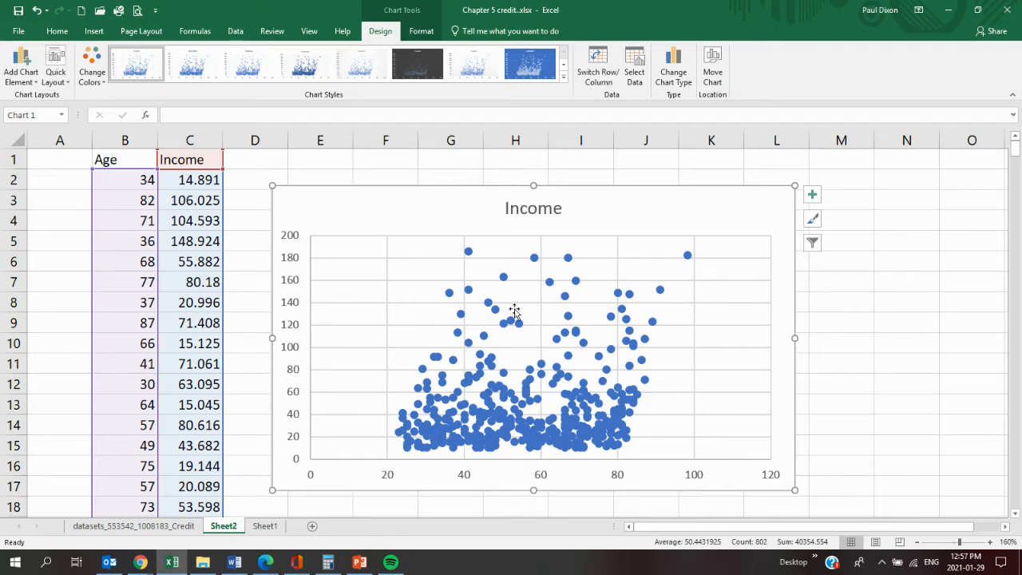
Add a primary horizontal axis title to the Income scatter chart.
click(23, 72)
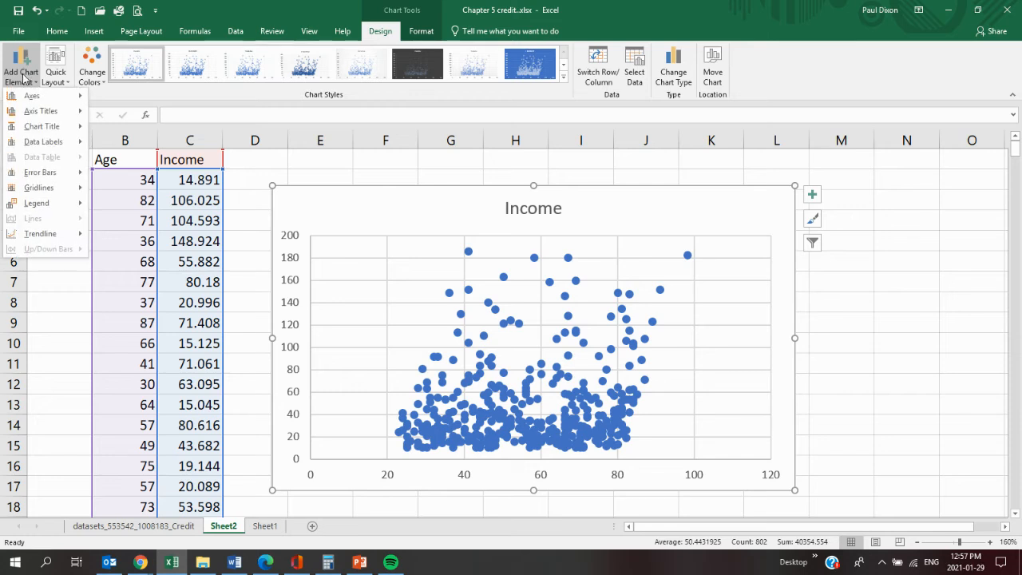
mouse_move(34, 99)
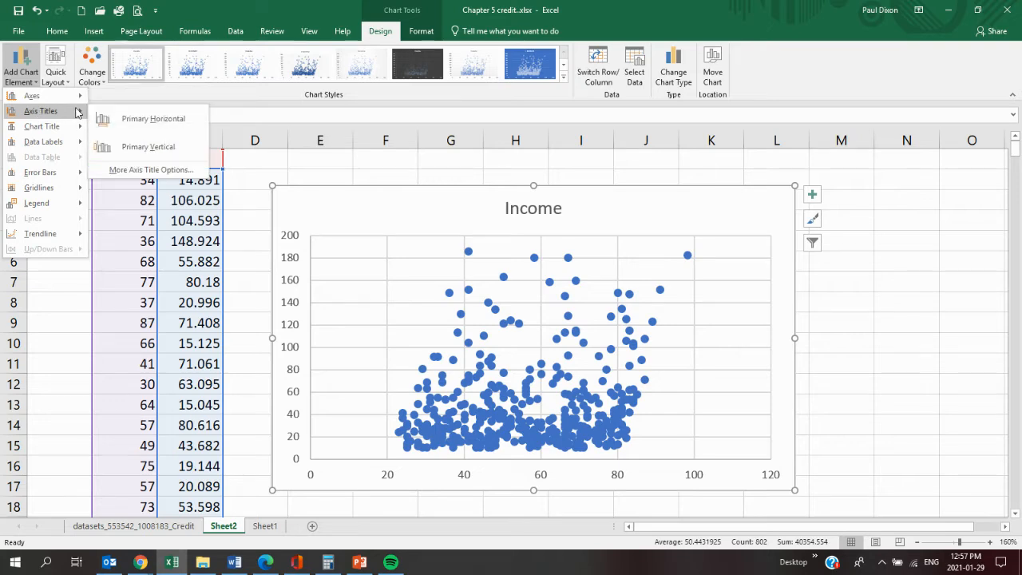
click(159, 118)
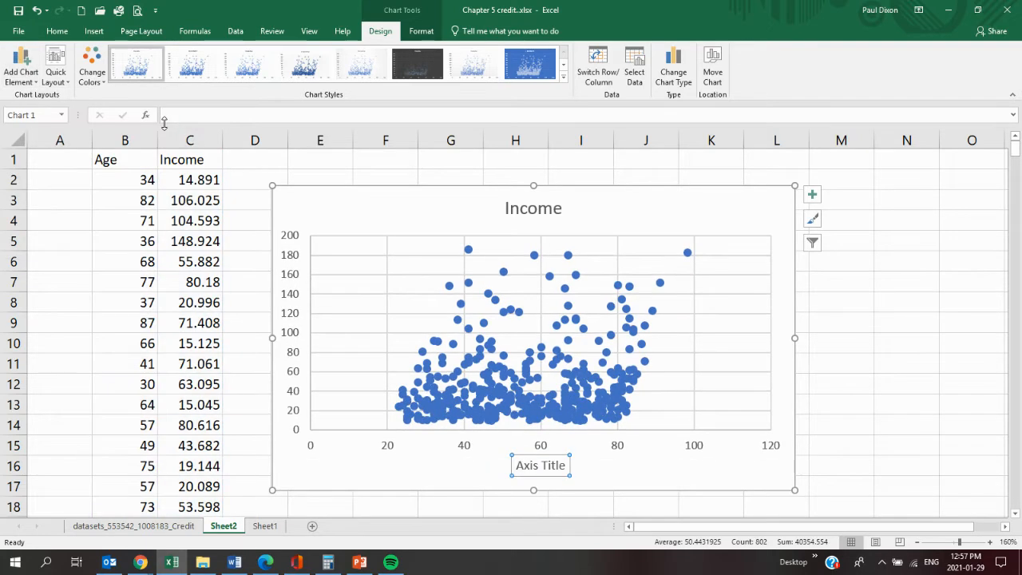
Label the chart's horizontal axis "Age" and add a primary vertical axis title reading "Income".
text(Age)
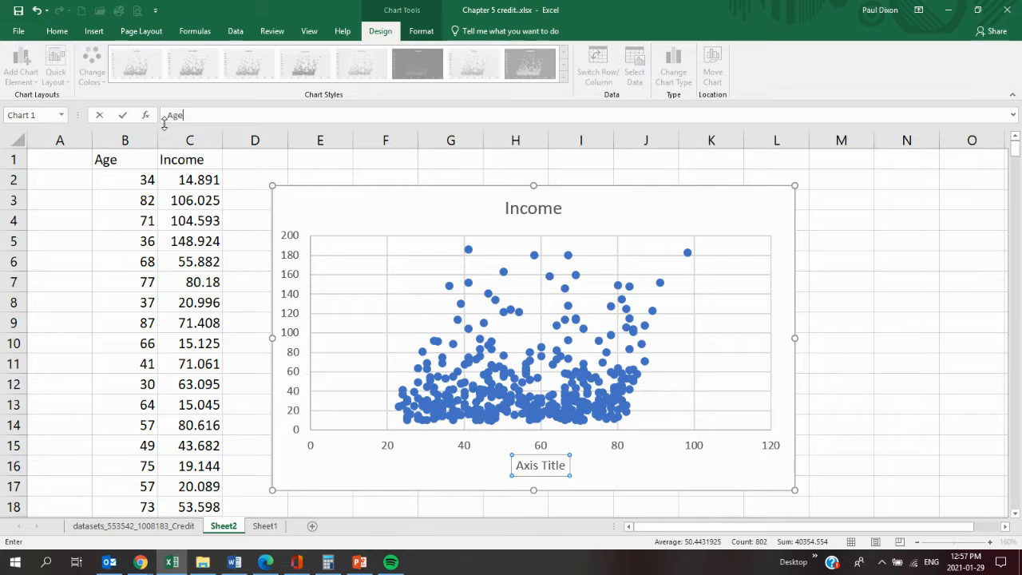
key(Return)
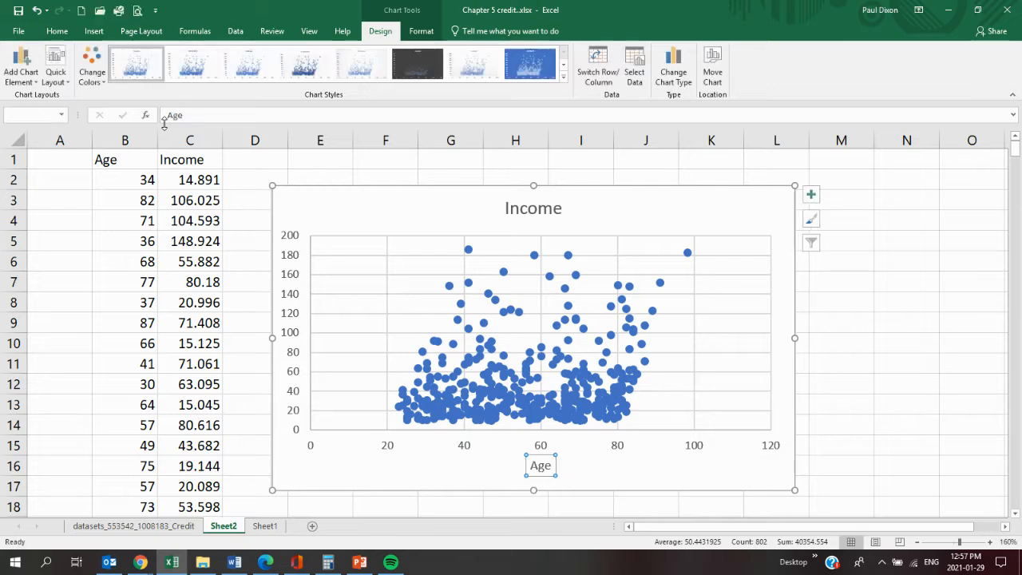
click(29, 70)
mouse_move(36, 118)
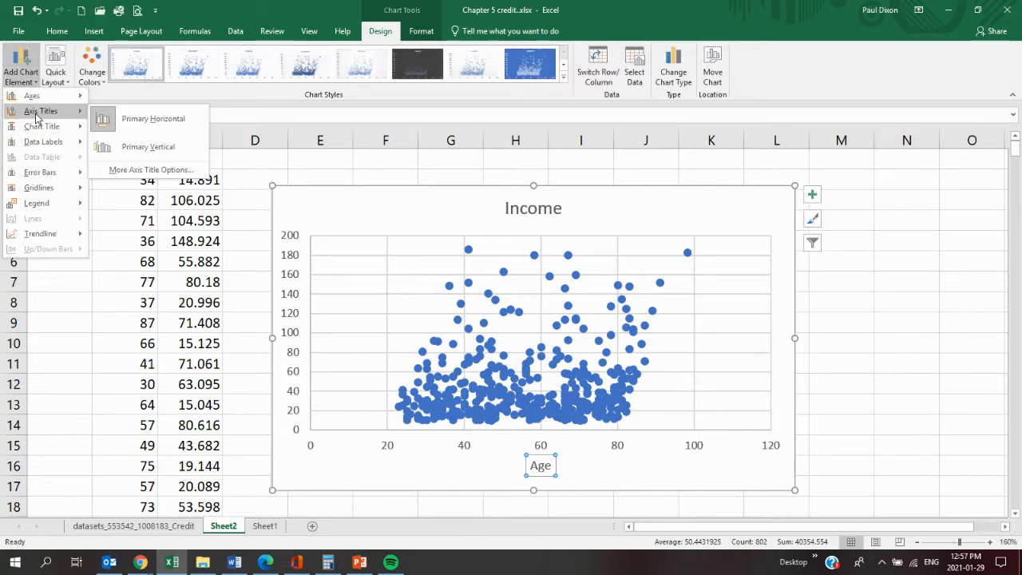
click(171, 146)
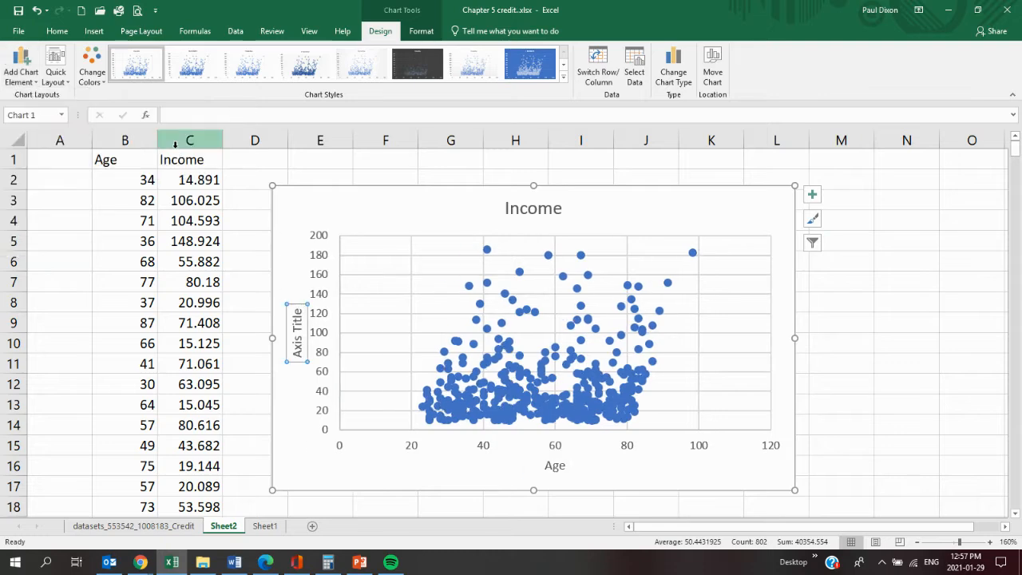
text(Inc)
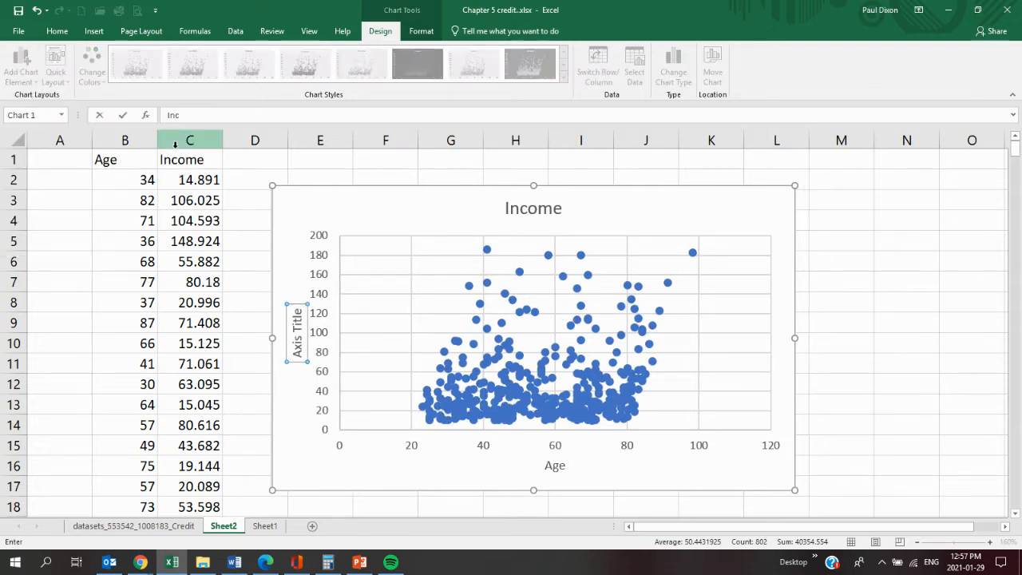
text(ome)
key(Return)
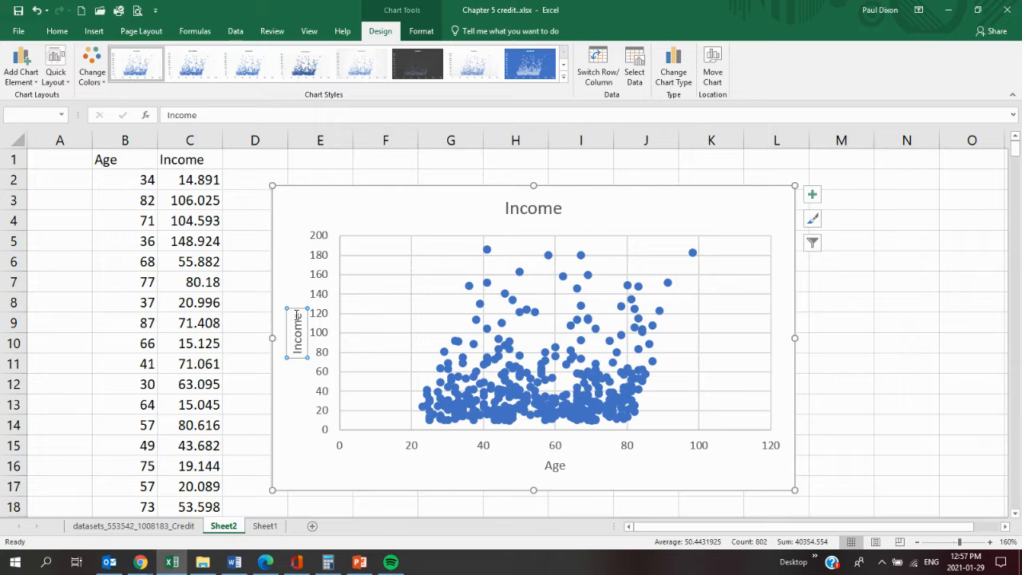
Set the text direction of the vertical axis title "Income" to Horizontal in its alignment settings.
right_click(292, 316)
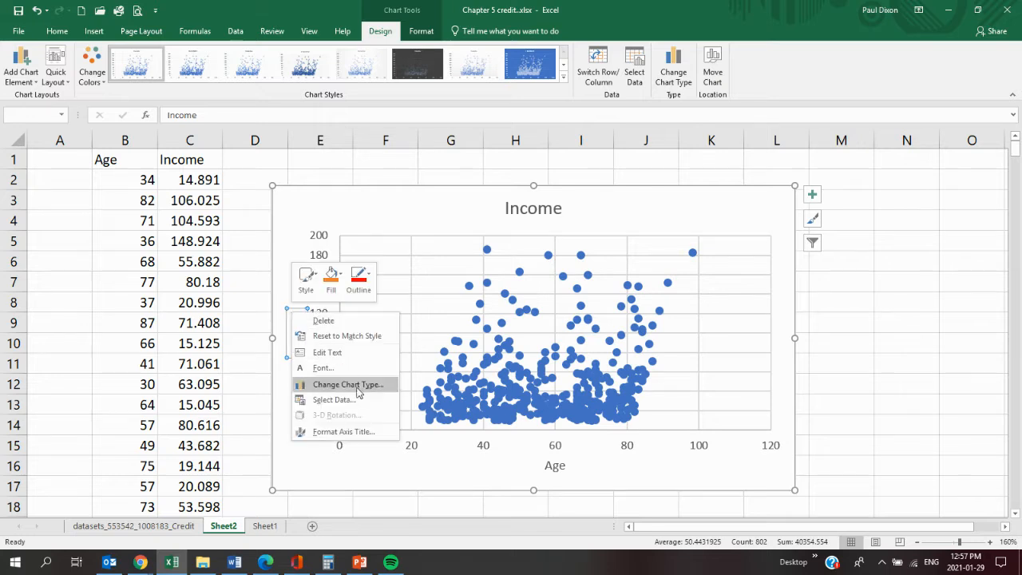
click(349, 432)
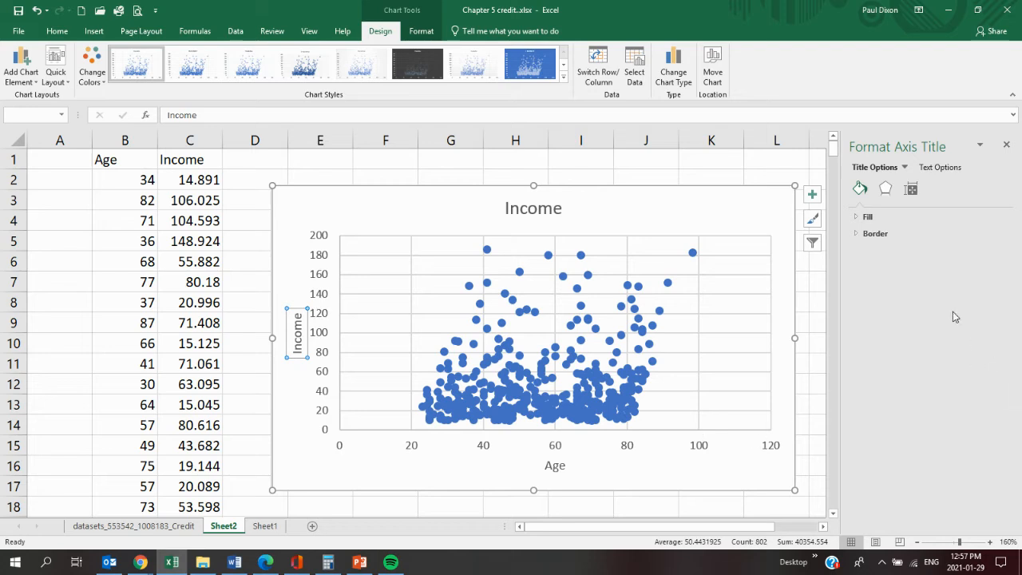
click(887, 191)
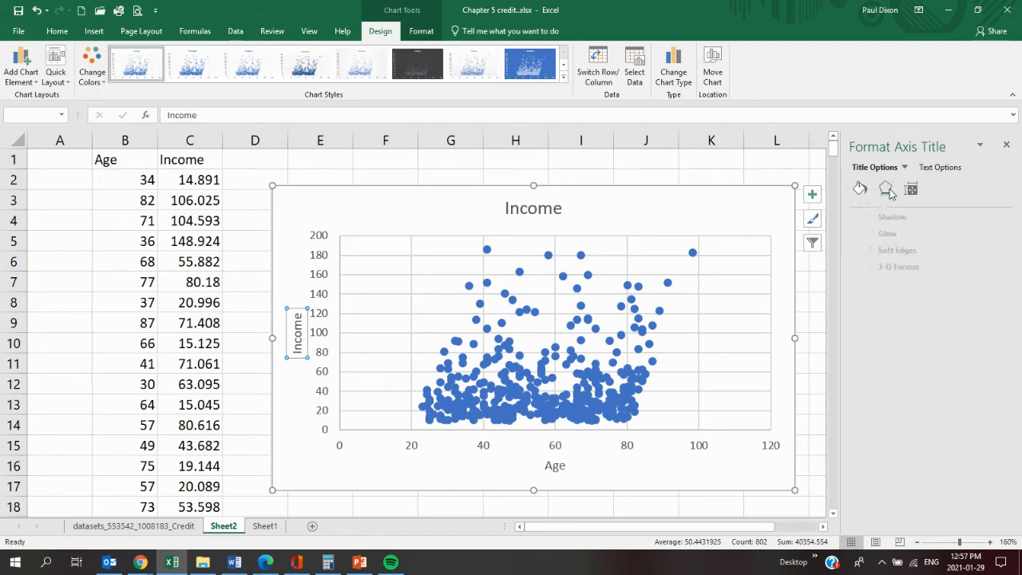
click(911, 190)
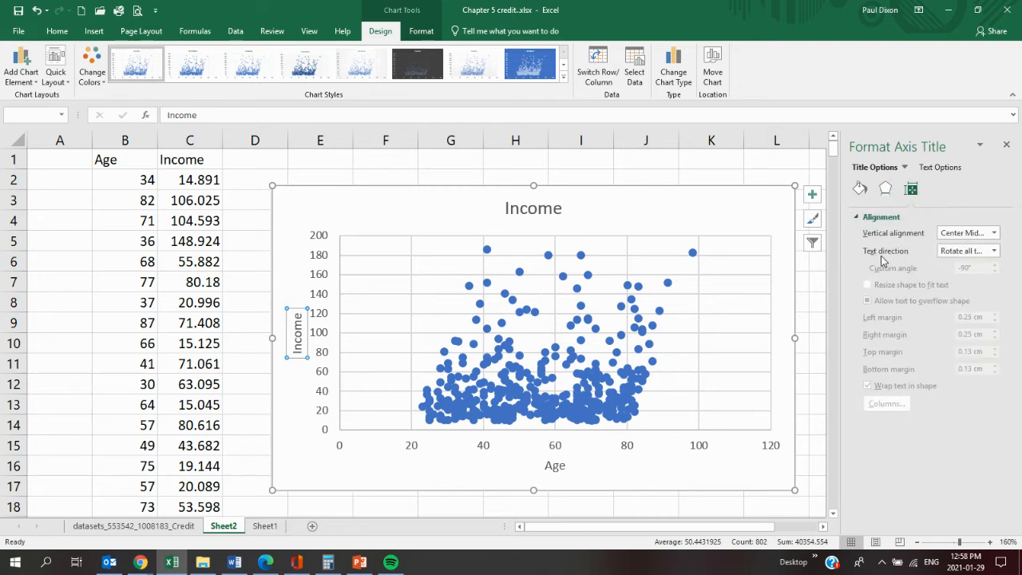
click(995, 251)
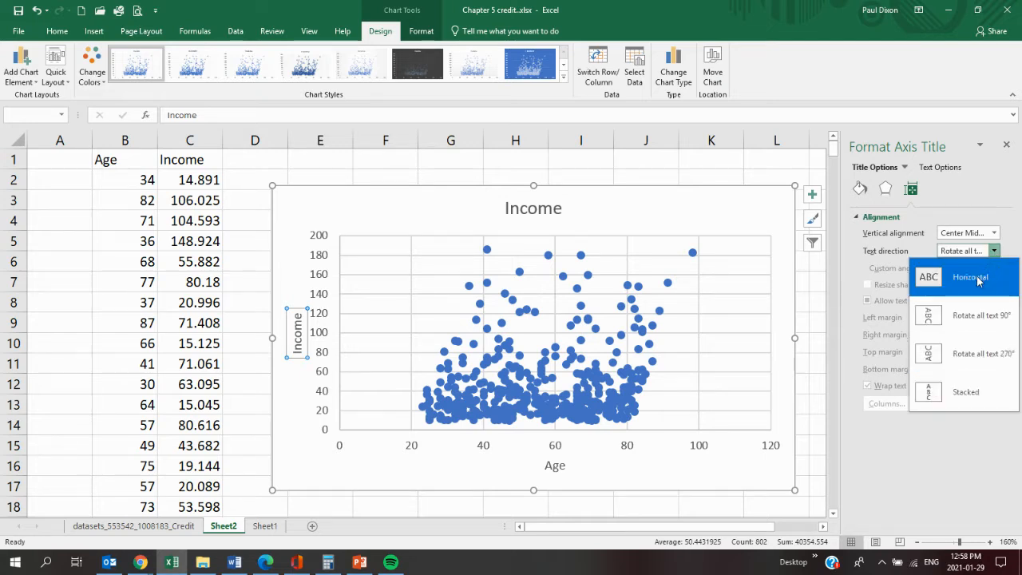
click(972, 279)
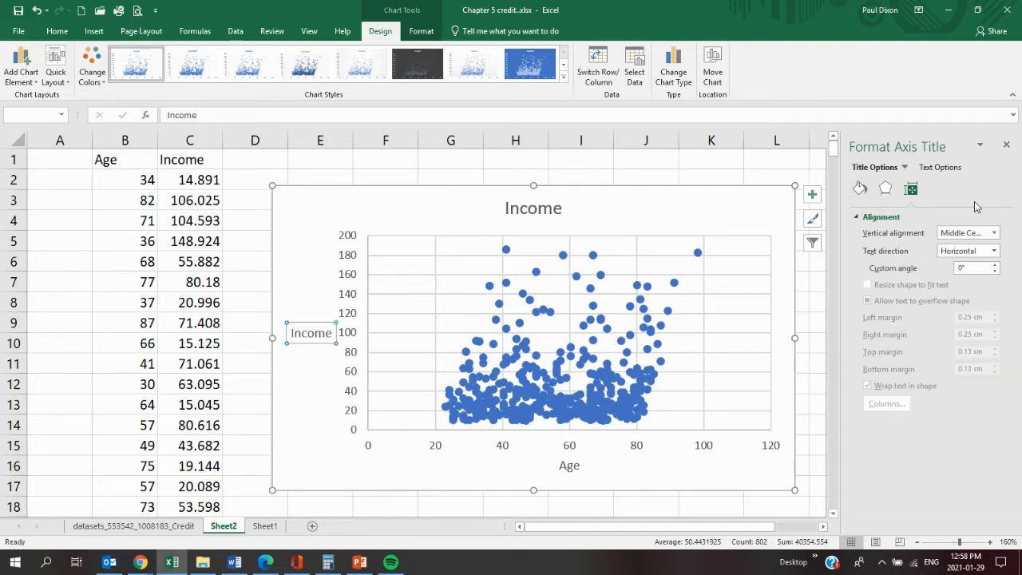
click(1008, 146)
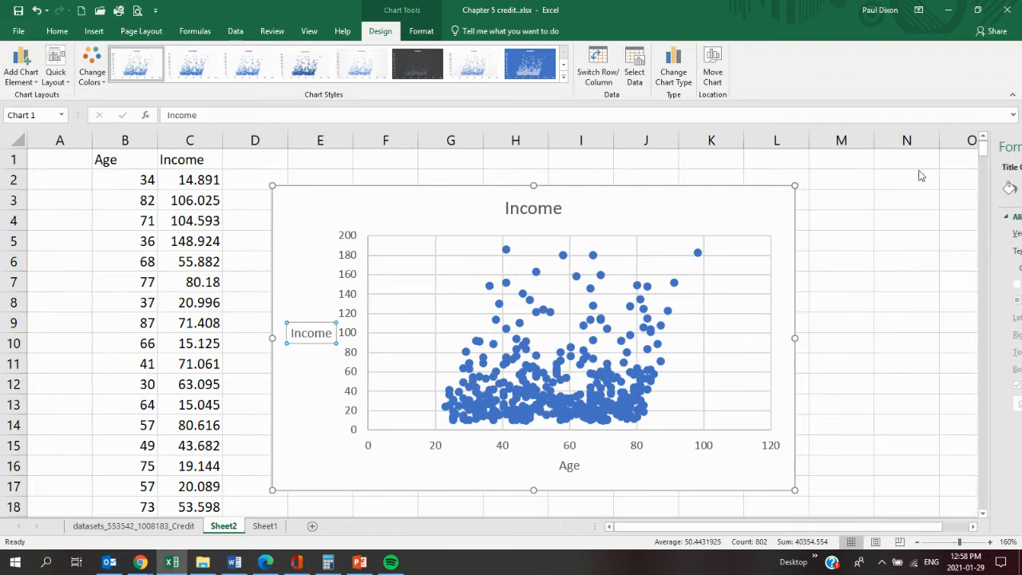
Change the scatter chart's title to "Income increases with Age".
click(533, 207)
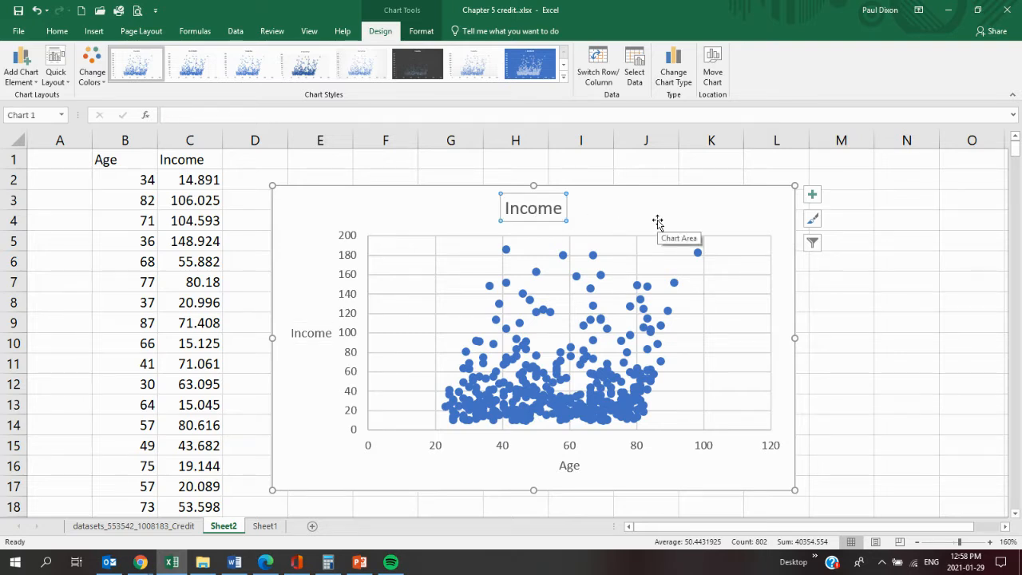
text(Income increases with Age)
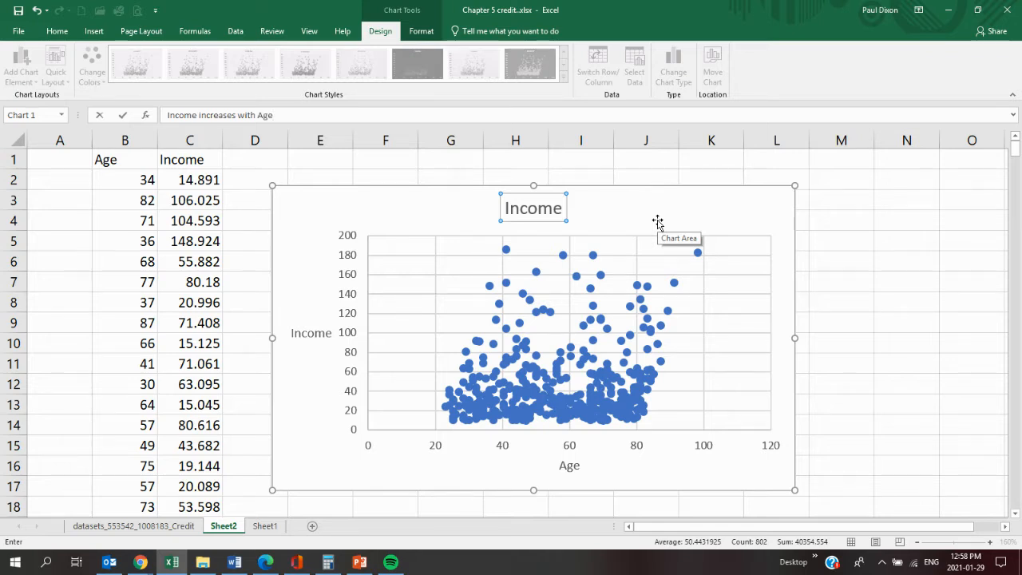
key(Return)
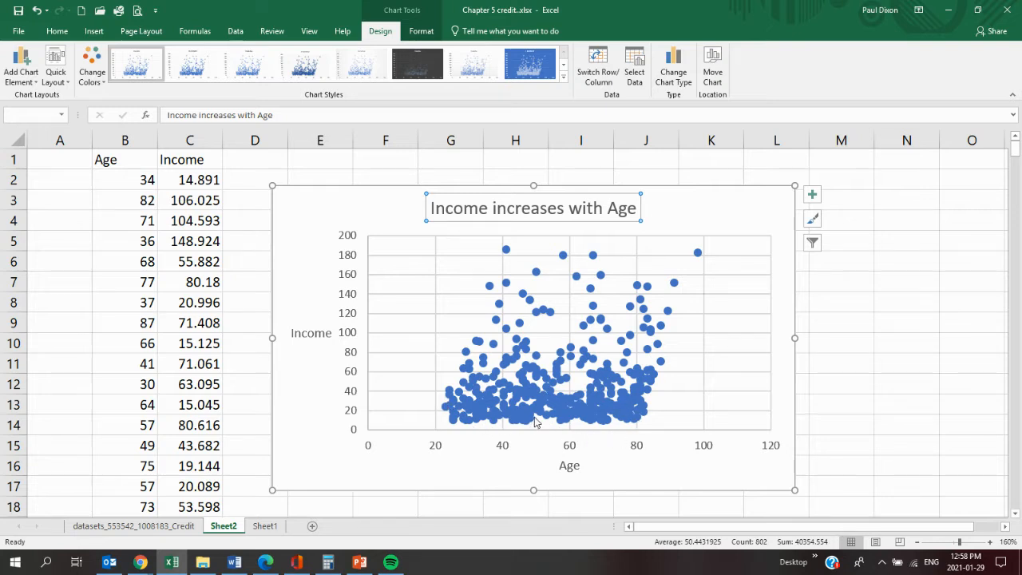
mouse_move(535, 422)
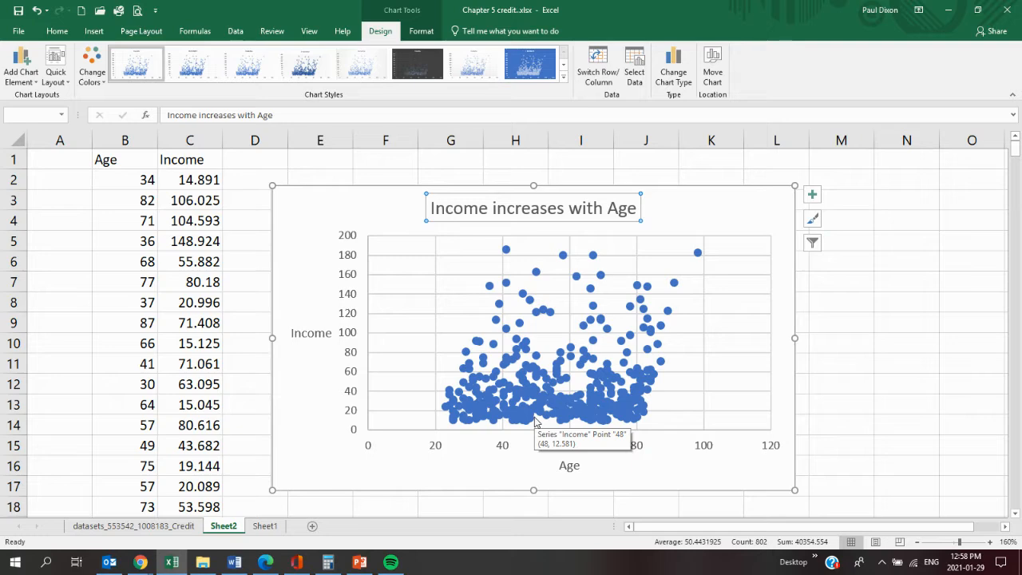
click(124, 528)
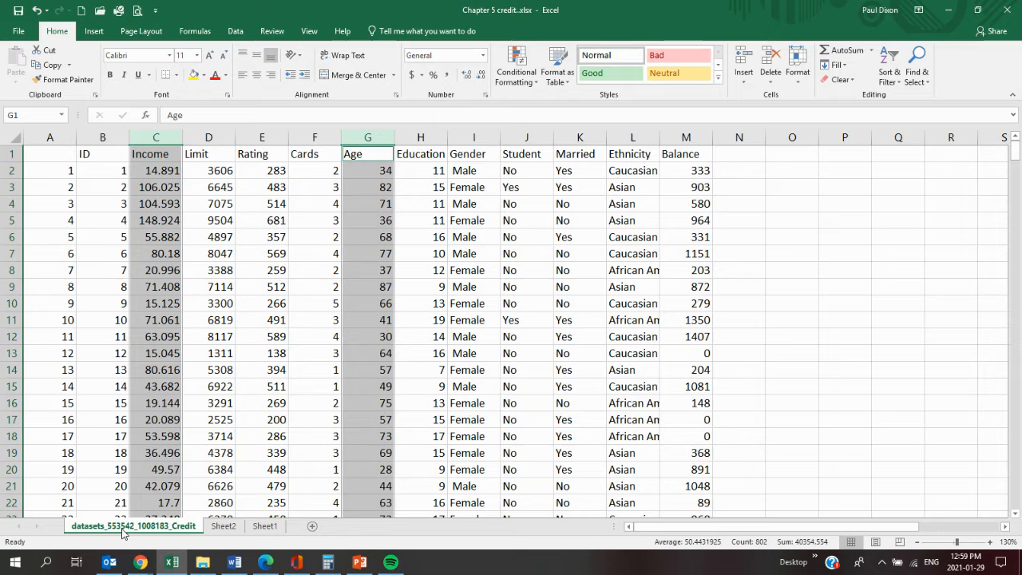
click(266, 526)
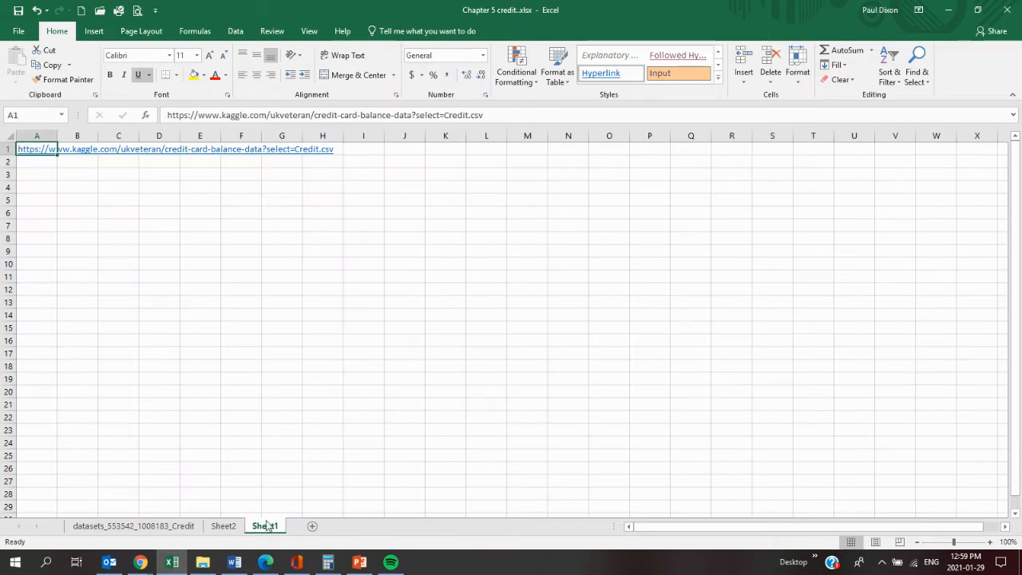
click(222, 526)
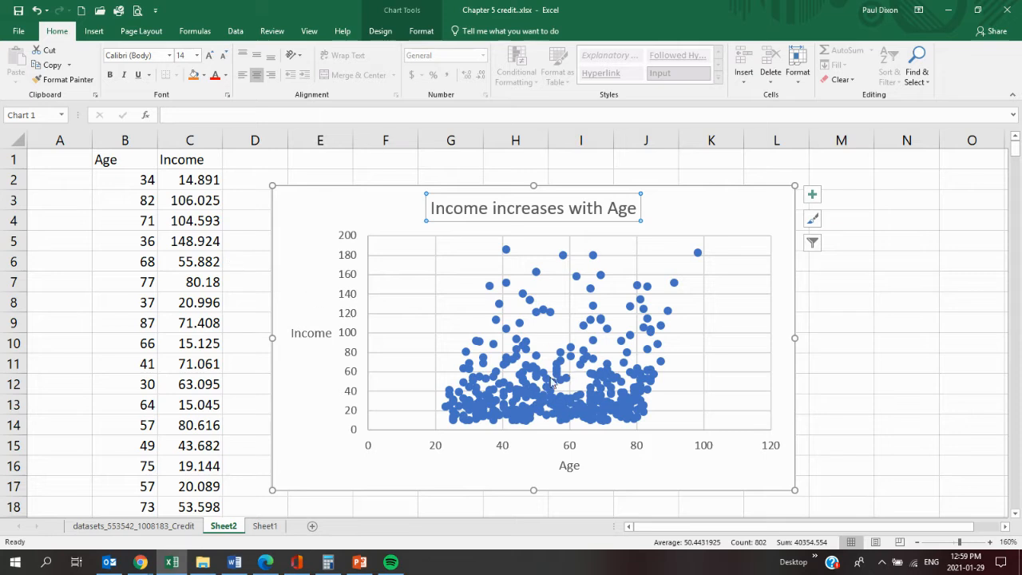
Run a Correlation data analysis on B1:C401, grouped by columns, with labels in the first row and the output range at E10.
mouse_move(549, 383)
click(236, 31)
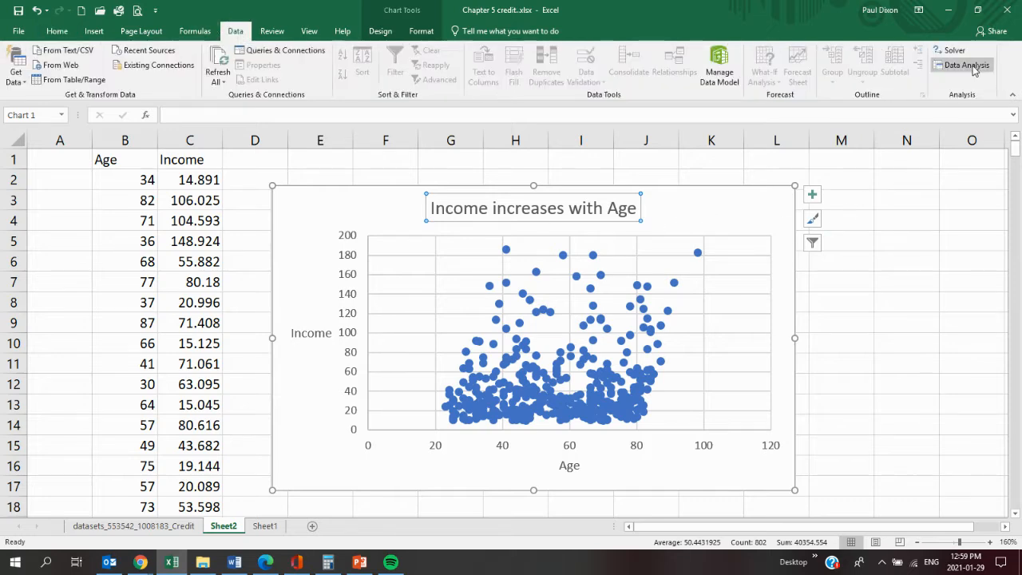
click(964, 65)
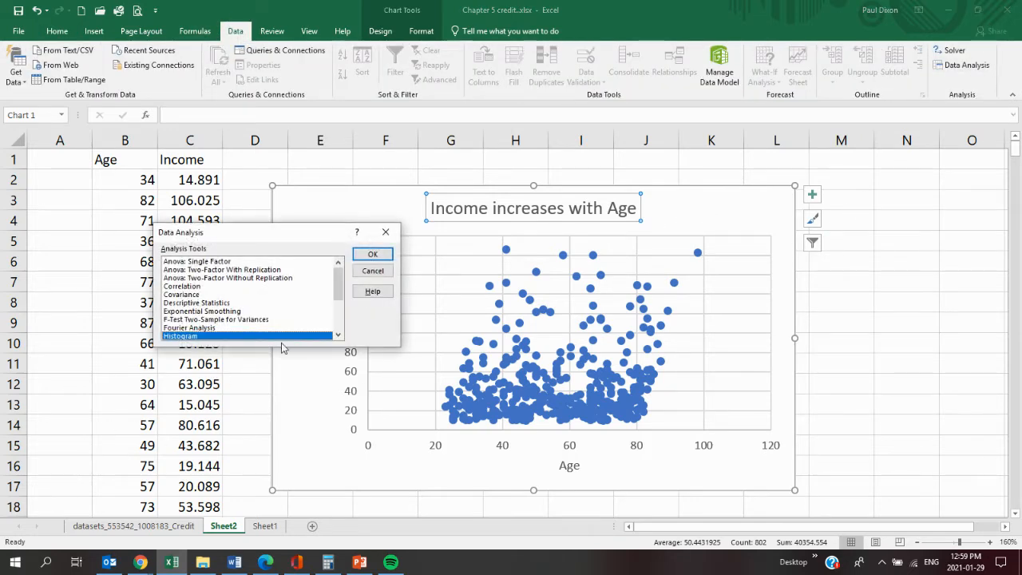
click(178, 286)
click(371, 255)
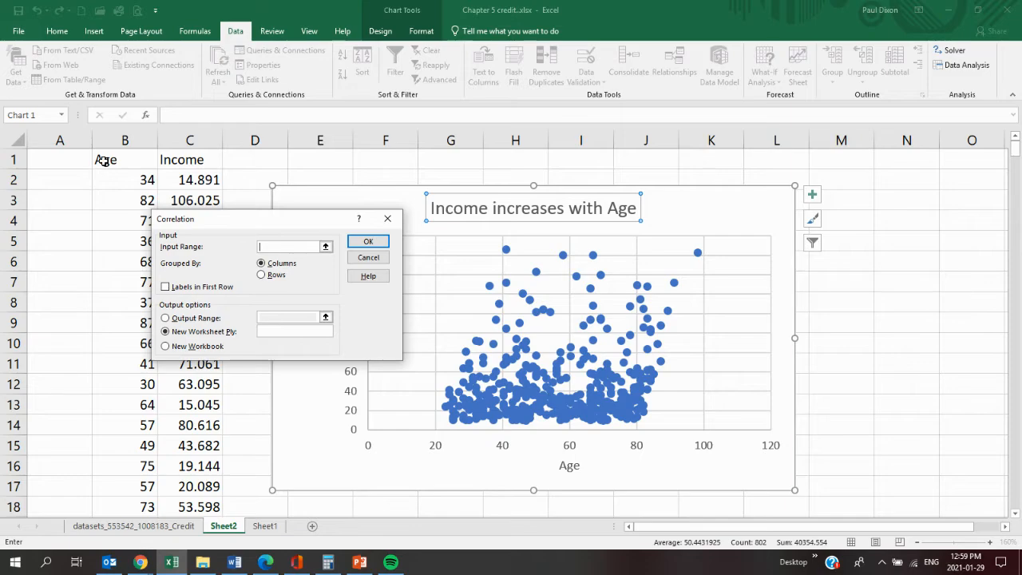
drag(114, 154, 193, 441)
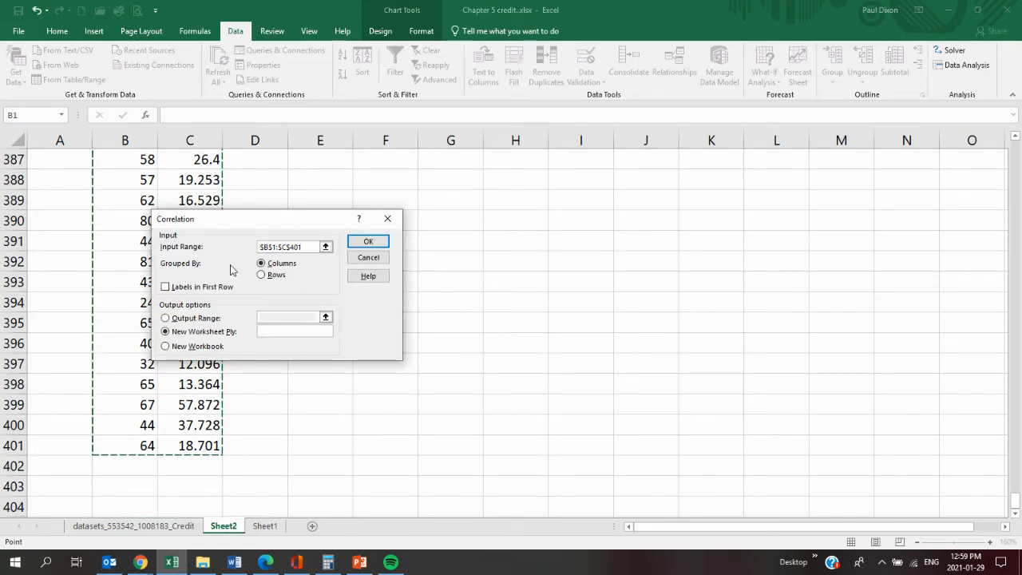
click(181, 291)
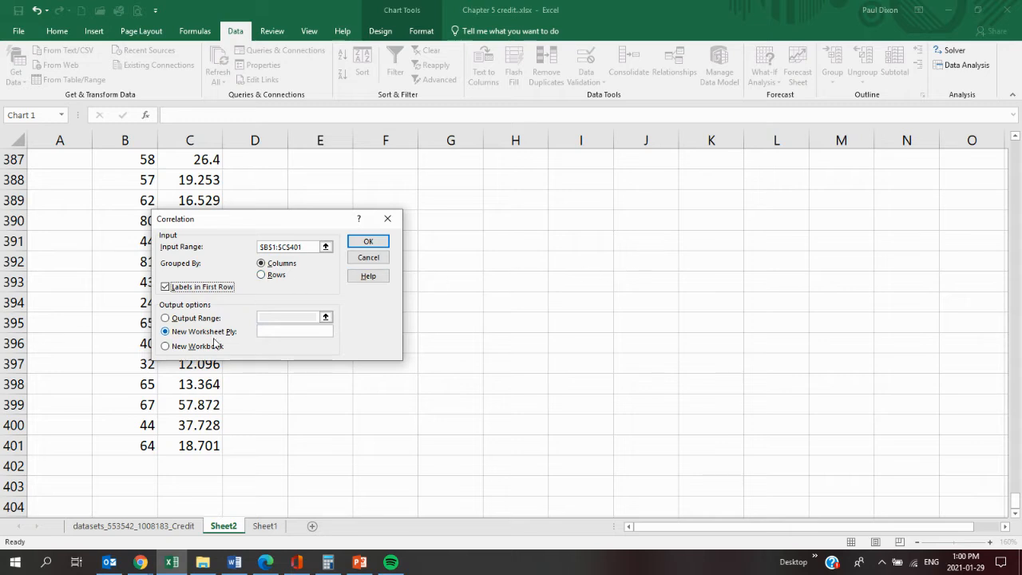
click(165, 320)
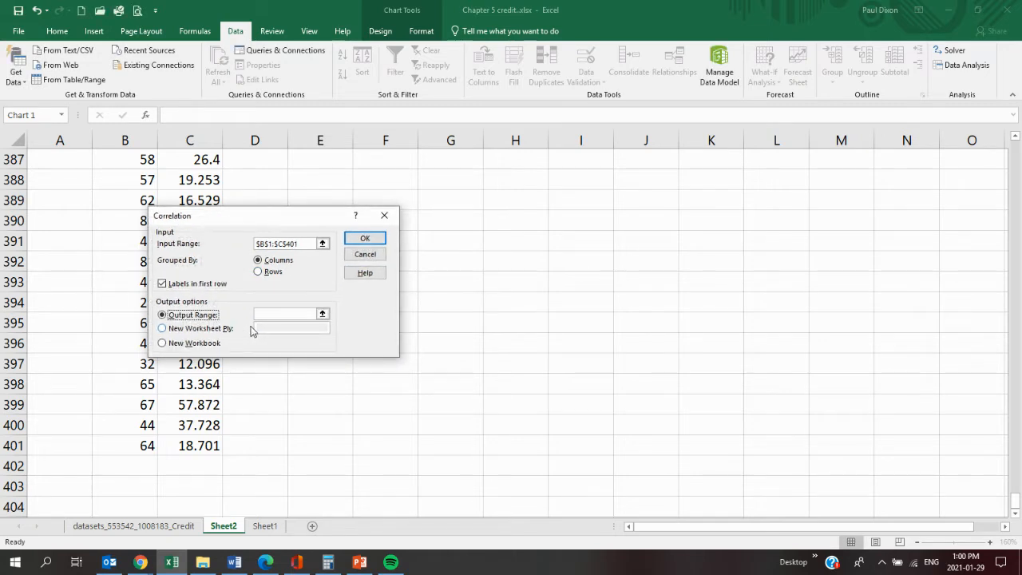
click(276, 314)
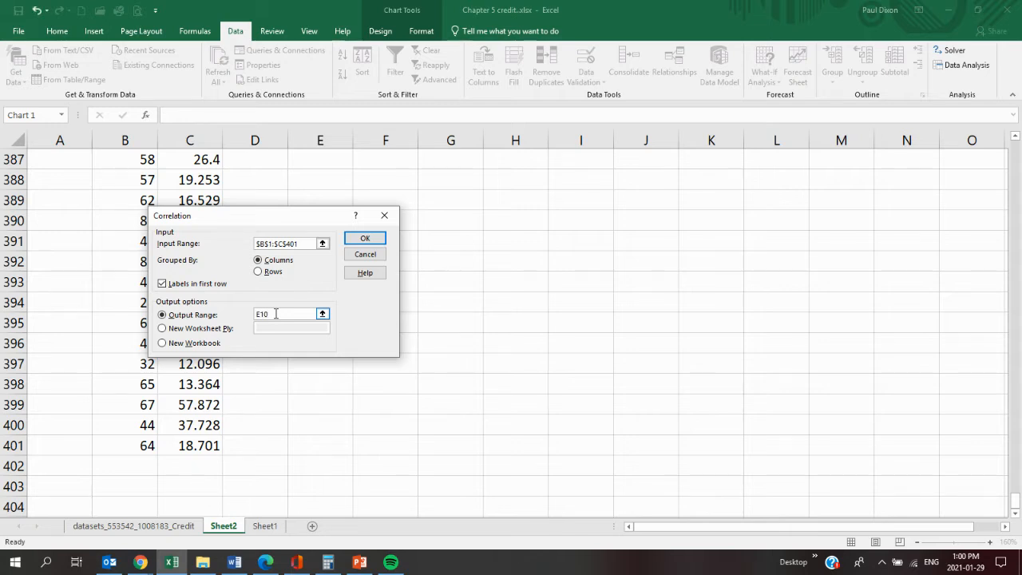
click(365, 237)
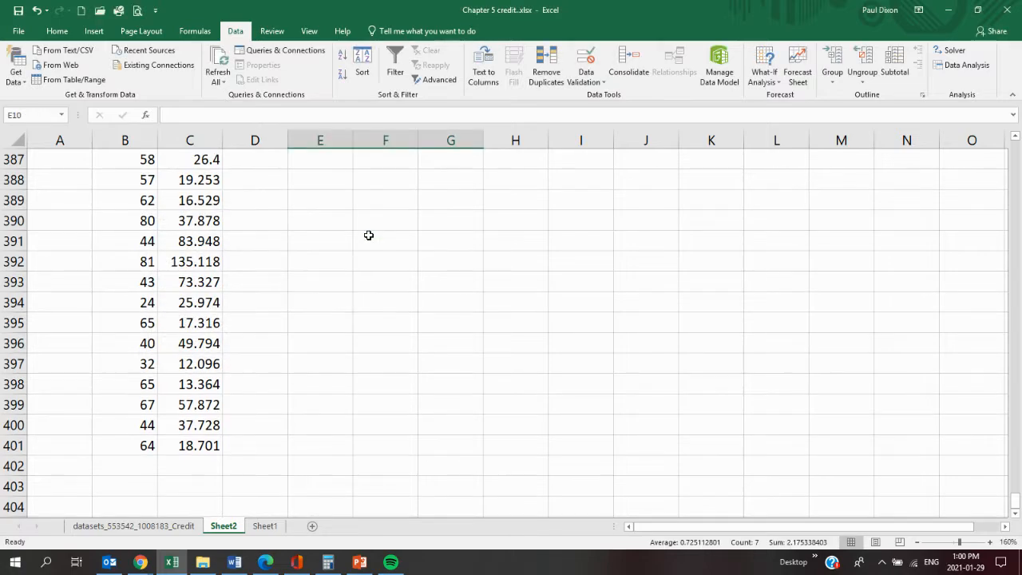
Move the scatter chart on Sheet2 off the correlation table so that it starts at about column H.
scroll(367, 234, up, 13)
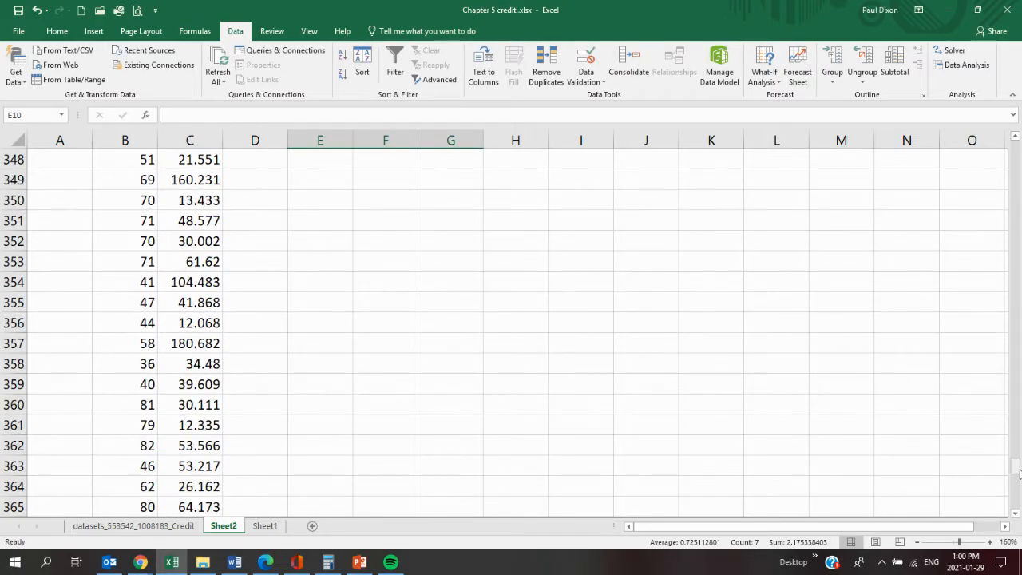
drag(1016, 471, 975, 131)
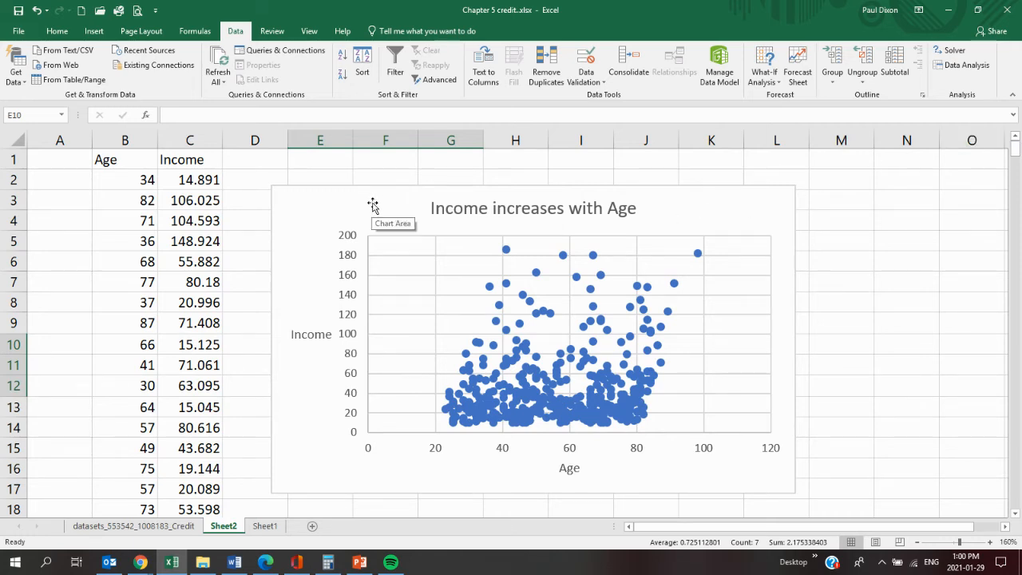
drag(388, 196, 600, 176)
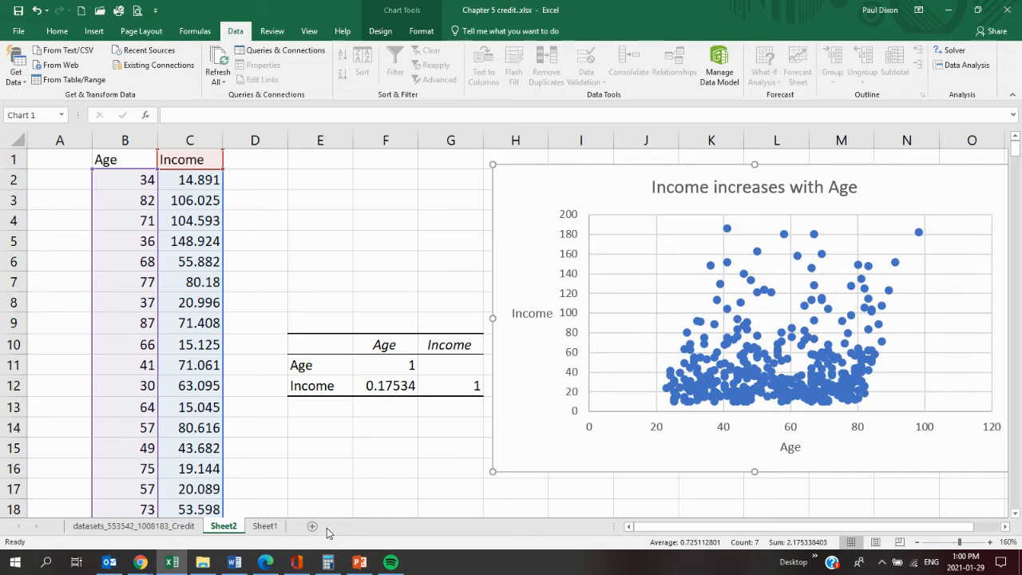
Insert the recommended scatter chart of Income and Balance on the datasets_553542_1008183_Credit sheet and move it to start near column I, row 2.
click(146, 530)
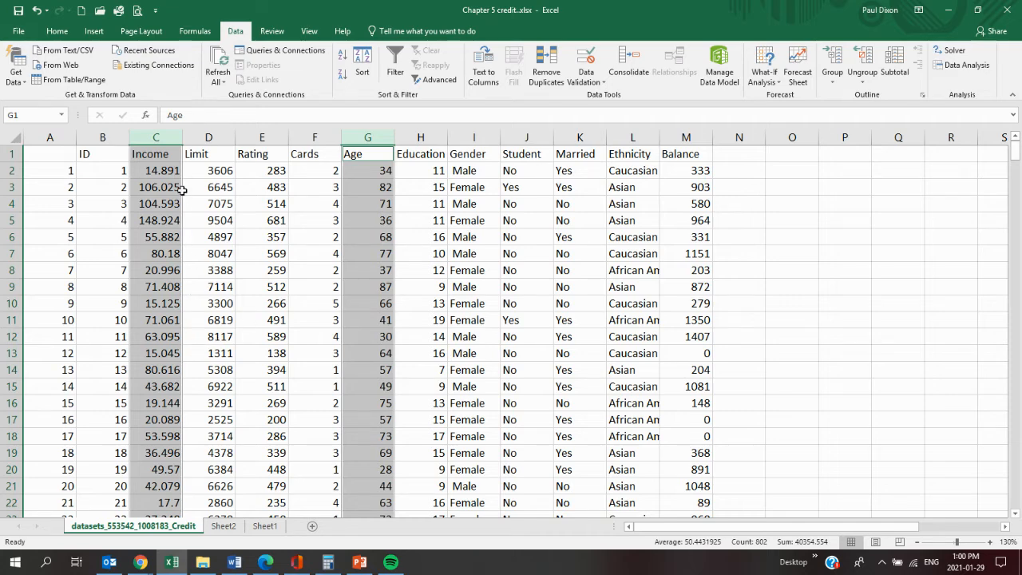
click(157, 137)
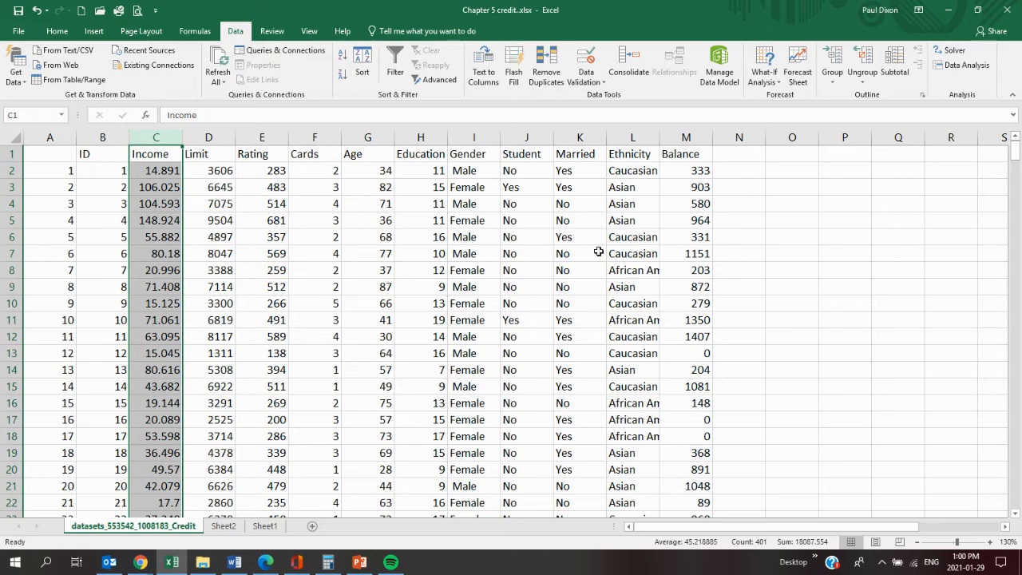
shift+click(686, 137)
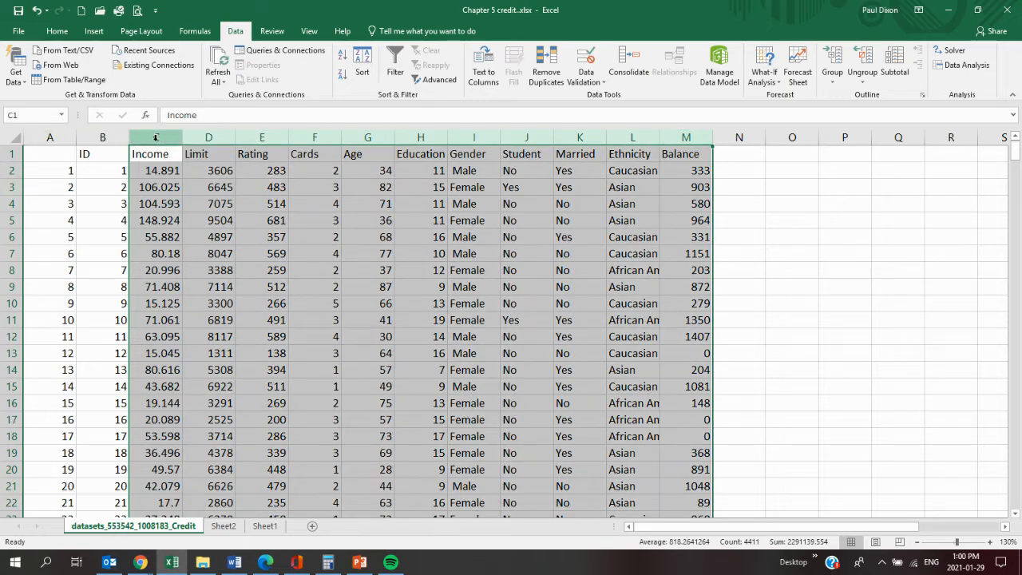
click(163, 137)
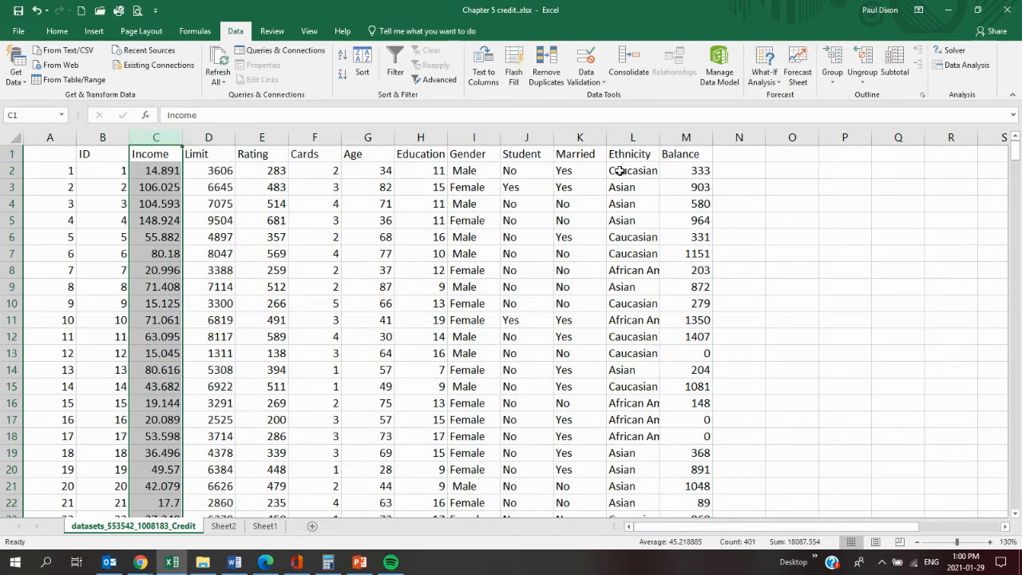
ctrl+click(678, 153)
key(ctrl+shift+Down)
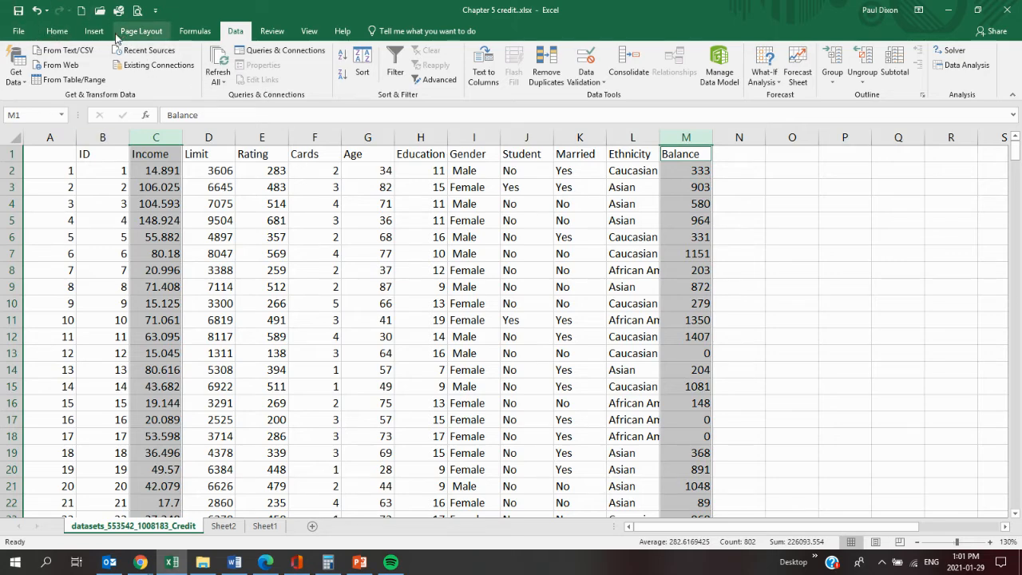
click(94, 32)
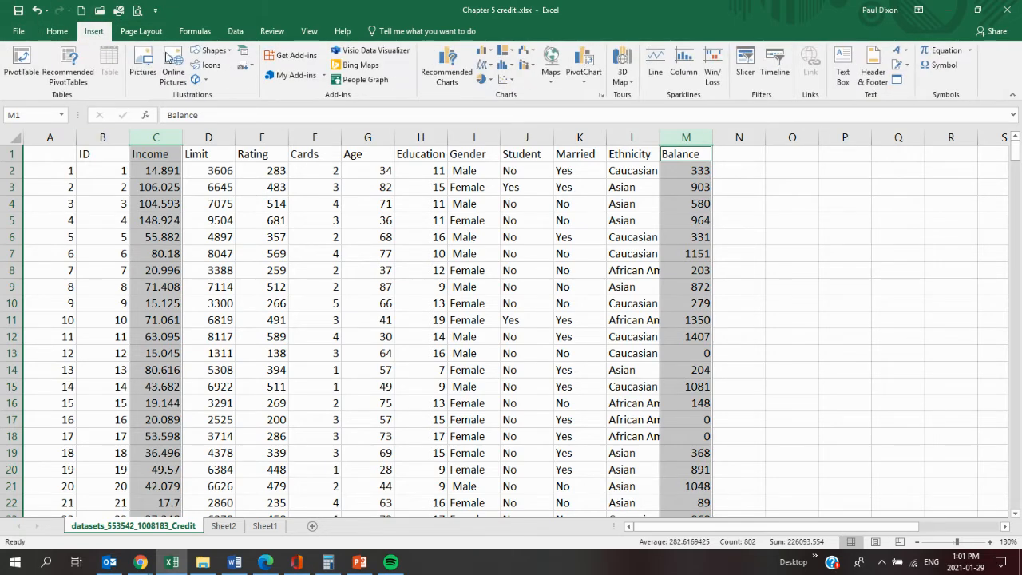
click(447, 68)
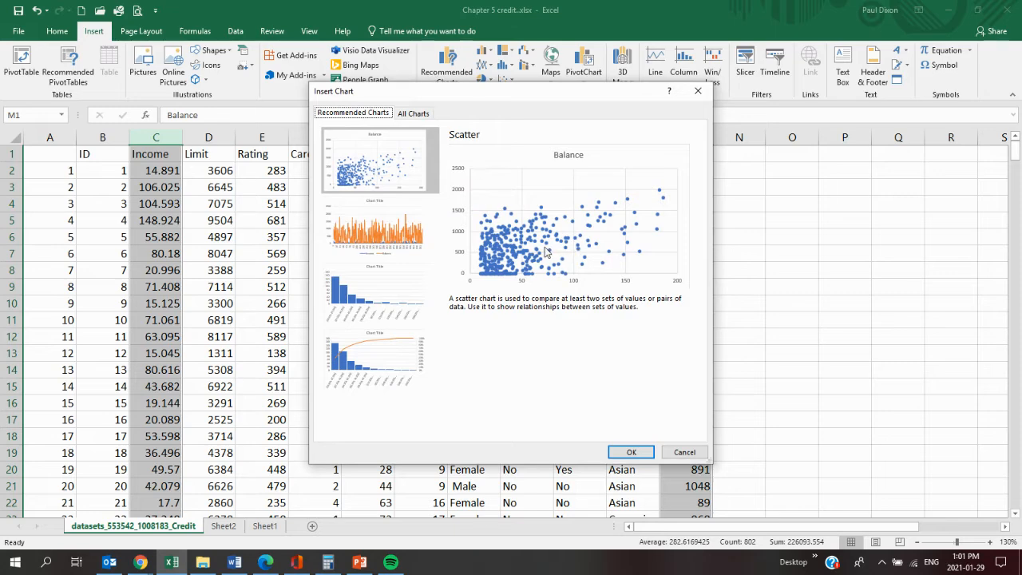
click(639, 452)
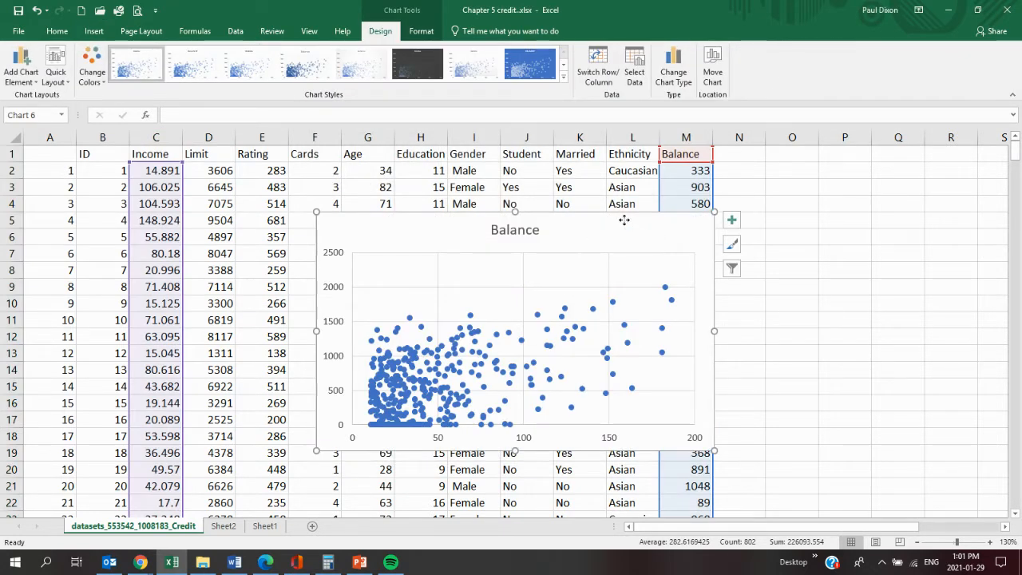
drag(622, 218, 758, 184)
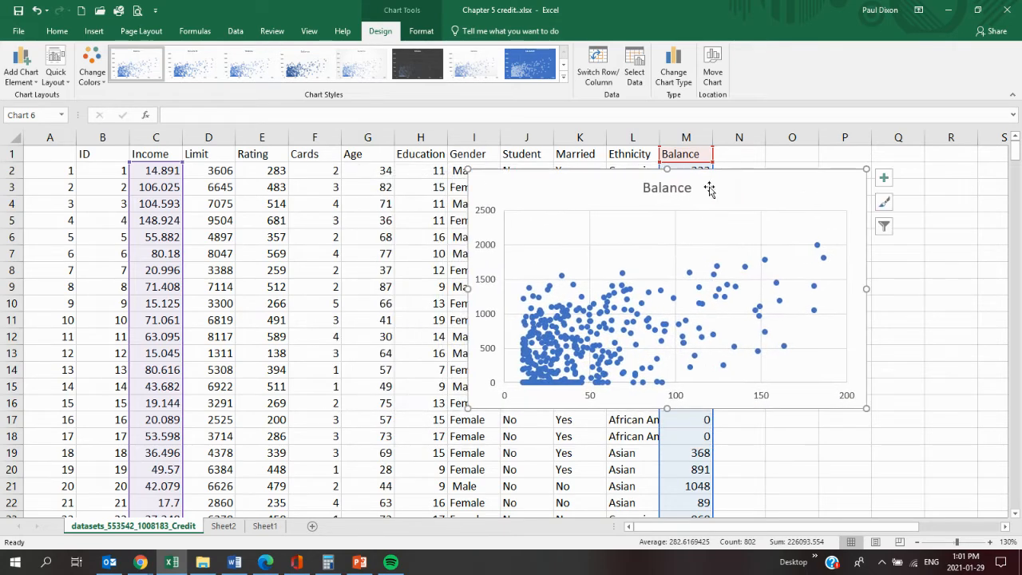
Insert the recommended scatter chart of Rating and Balance and place it beside the Income and Balance chart, over columns A to H.
click(259, 137)
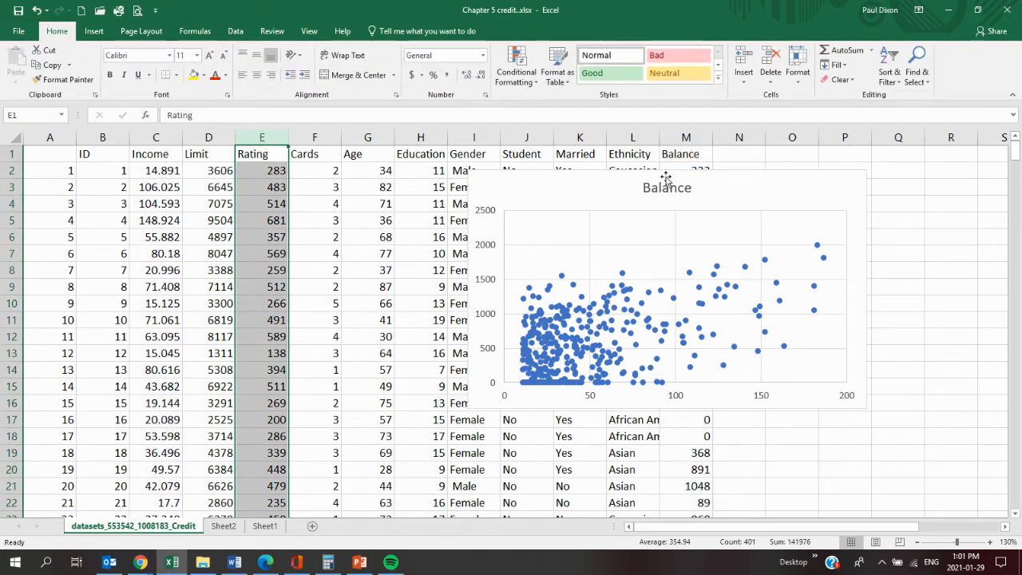
ctrl+click(680, 138)
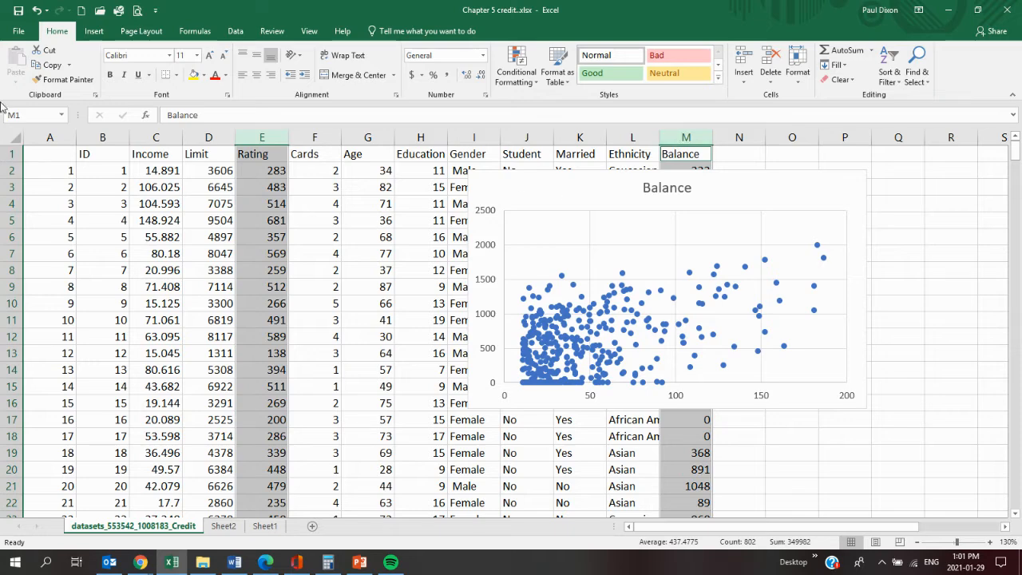
click(95, 32)
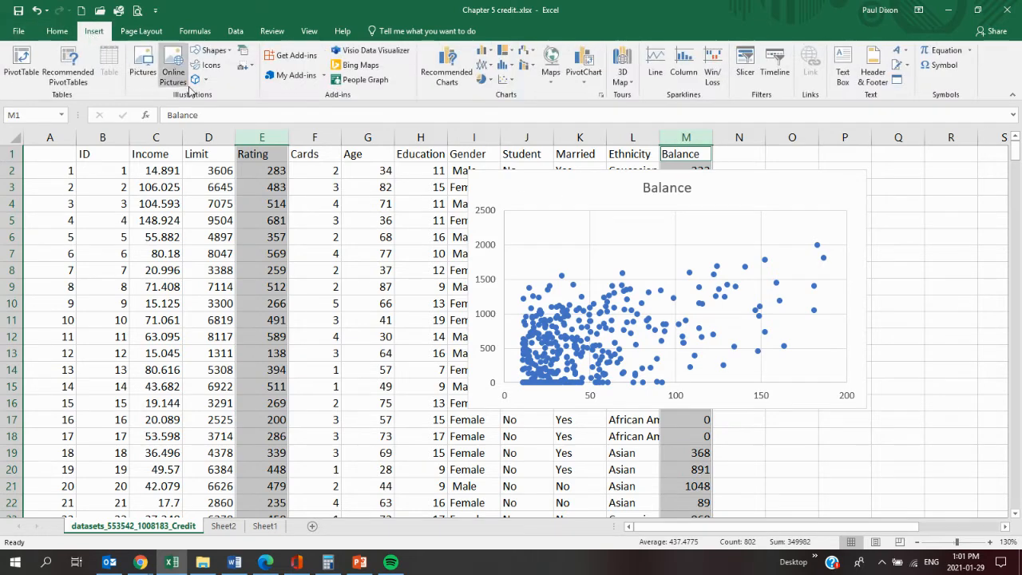
click(438, 68)
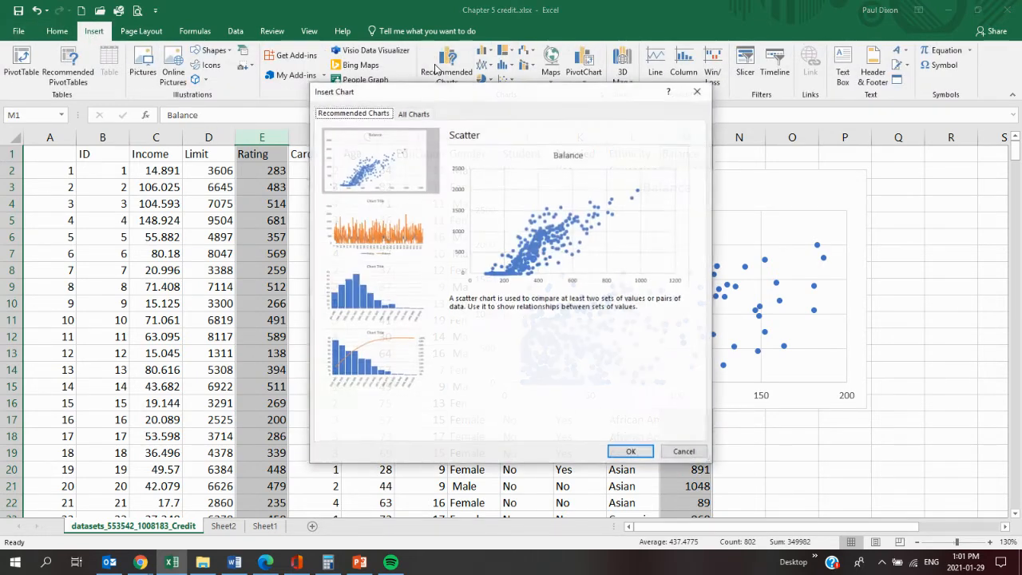
click(629, 452)
drag(647, 234, 375, 193)
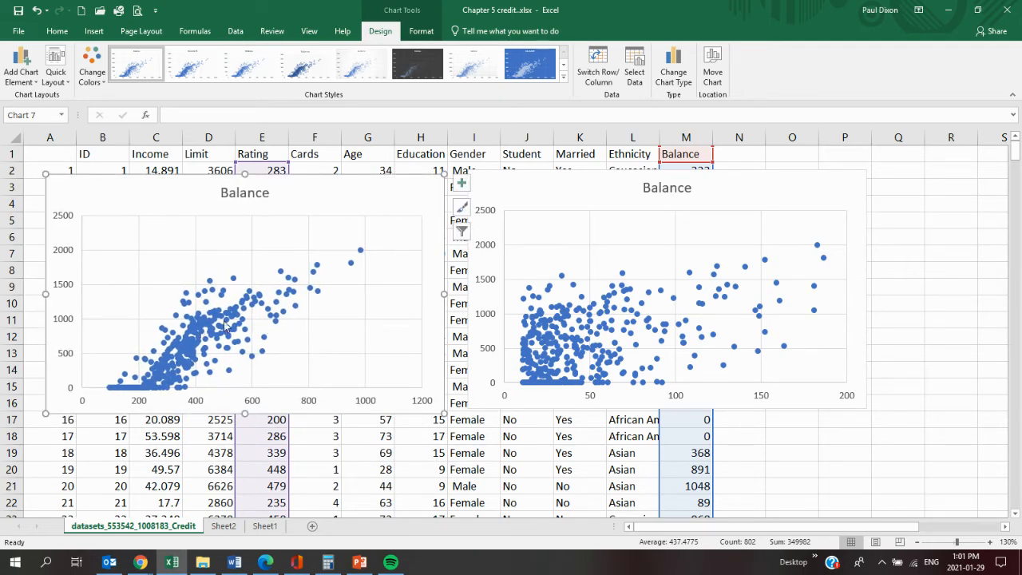
Insert the recommended scatter chart of Limit and Rating and place it below the two Balance charts.
click(207, 140)
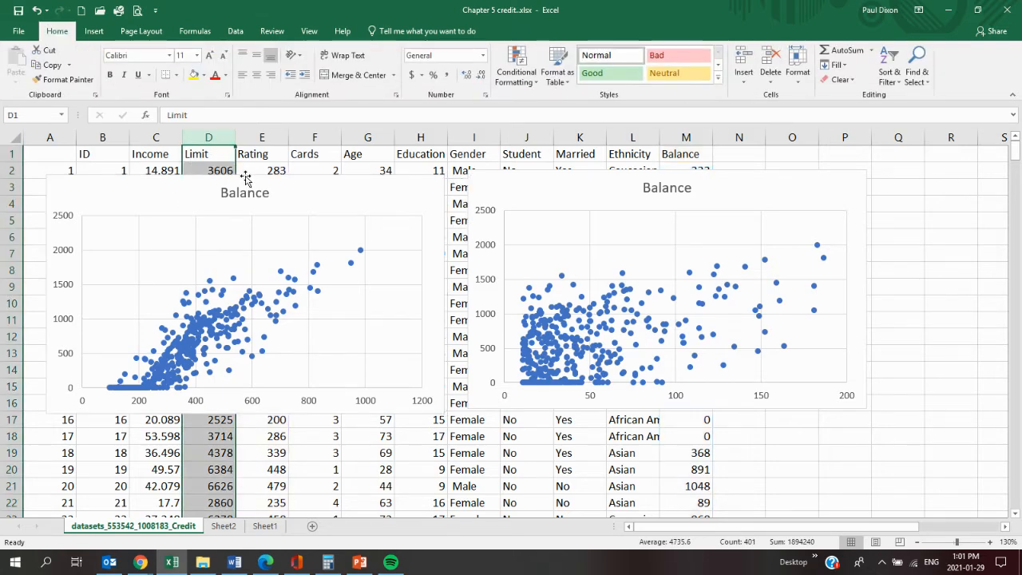
ctrl+click(260, 138)
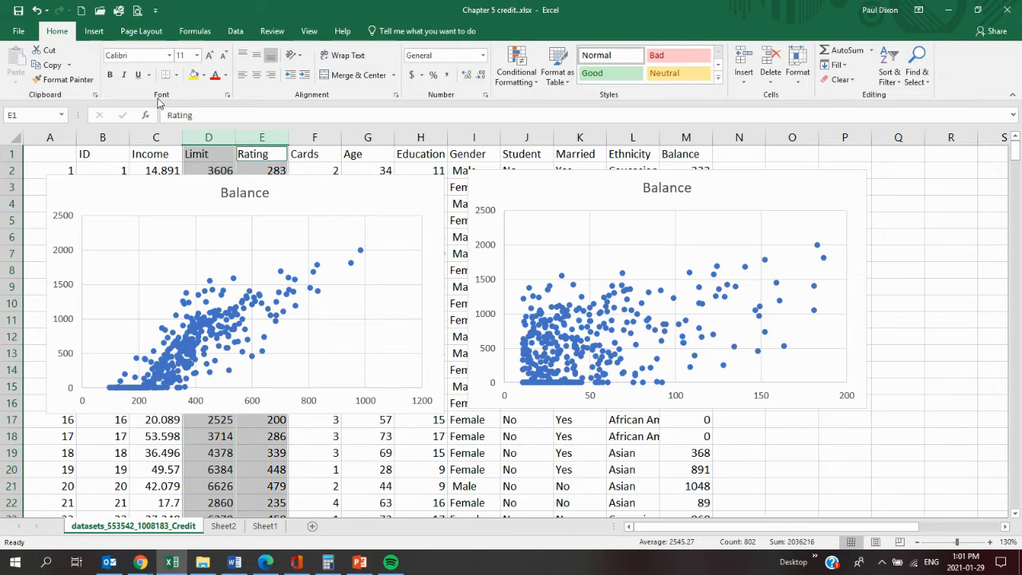
click(94, 32)
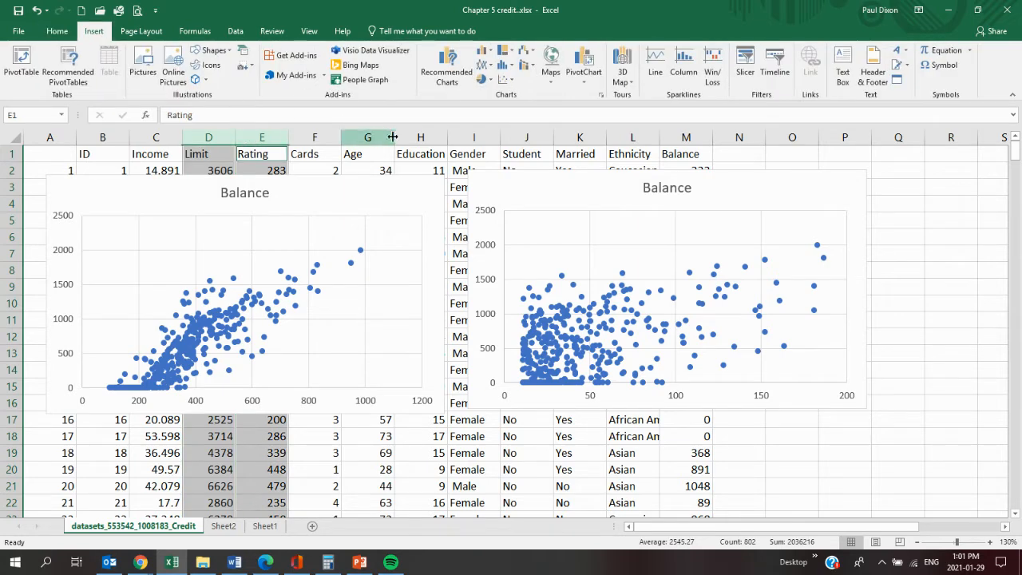
click(447, 69)
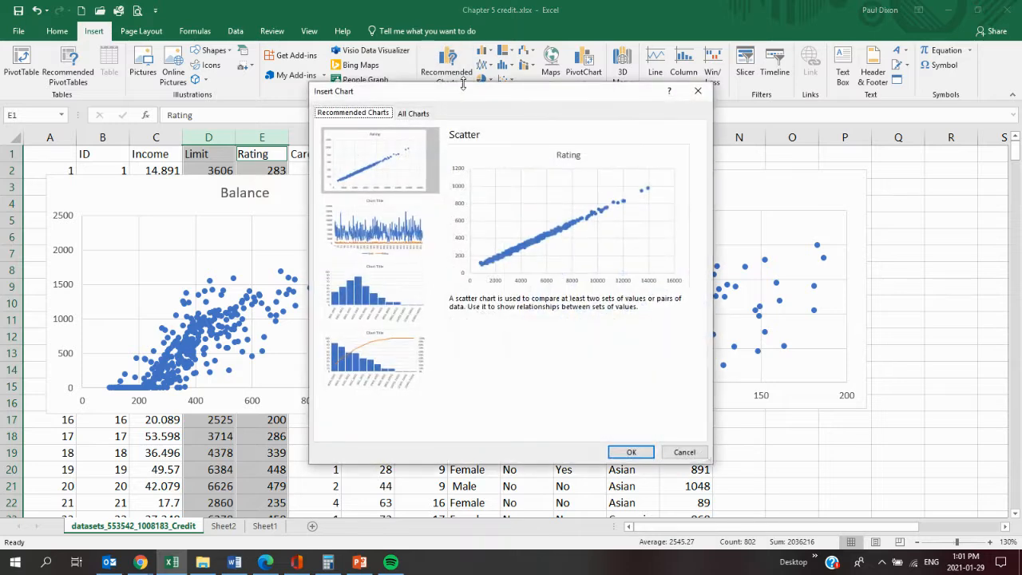
click(630, 452)
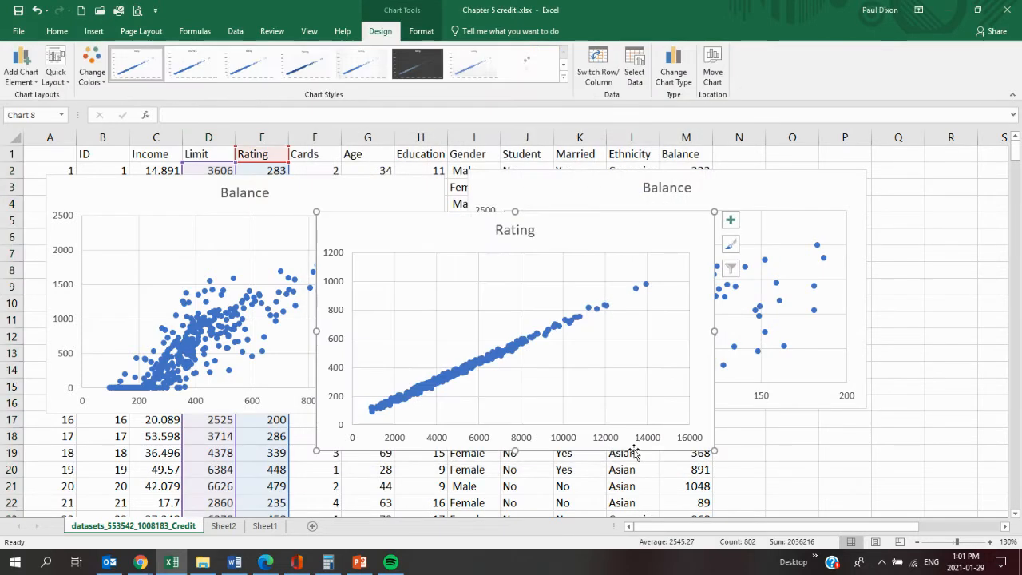
mouse_move(570, 217)
mouse_down()
mouse_move(516, 356)
mouse_move(496, 366)
mouse_up()
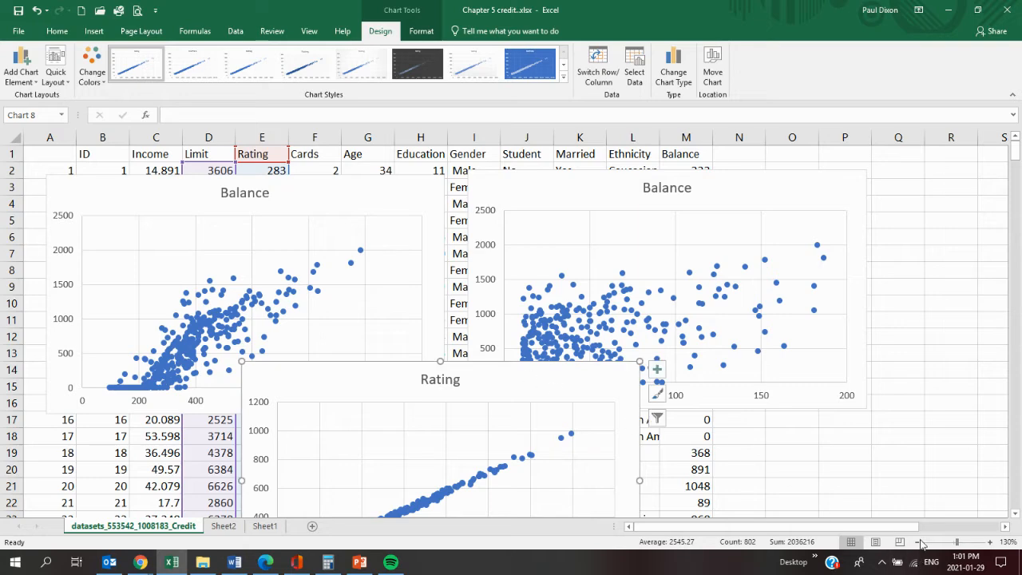
click(918, 543)
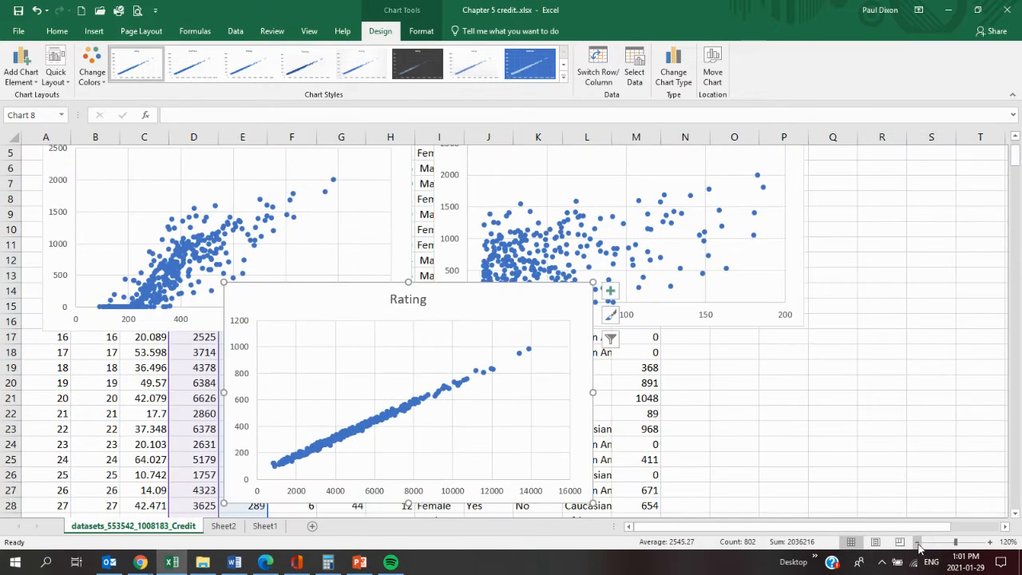
click(918, 543)
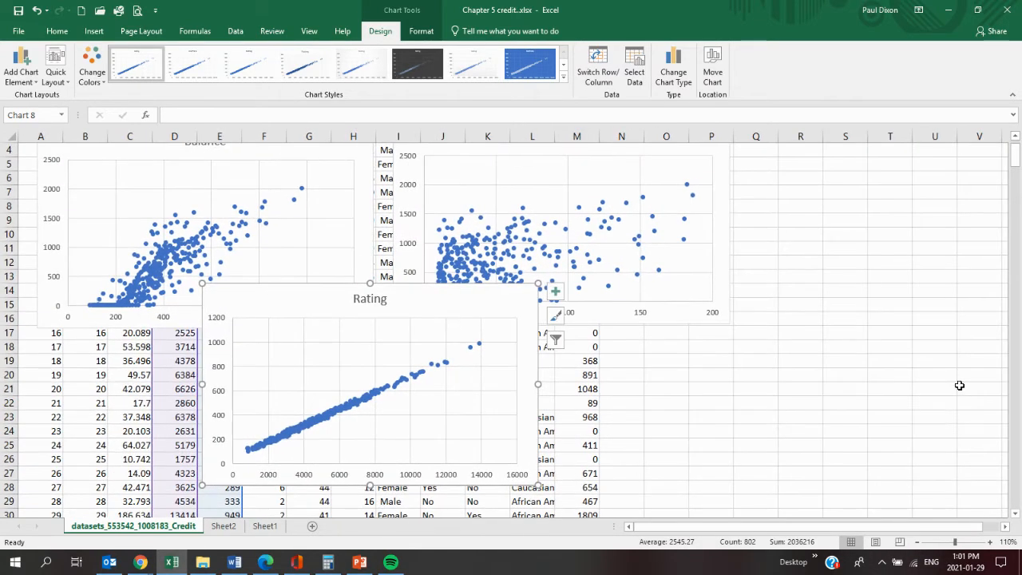
drag(1014, 164, 1015, 154)
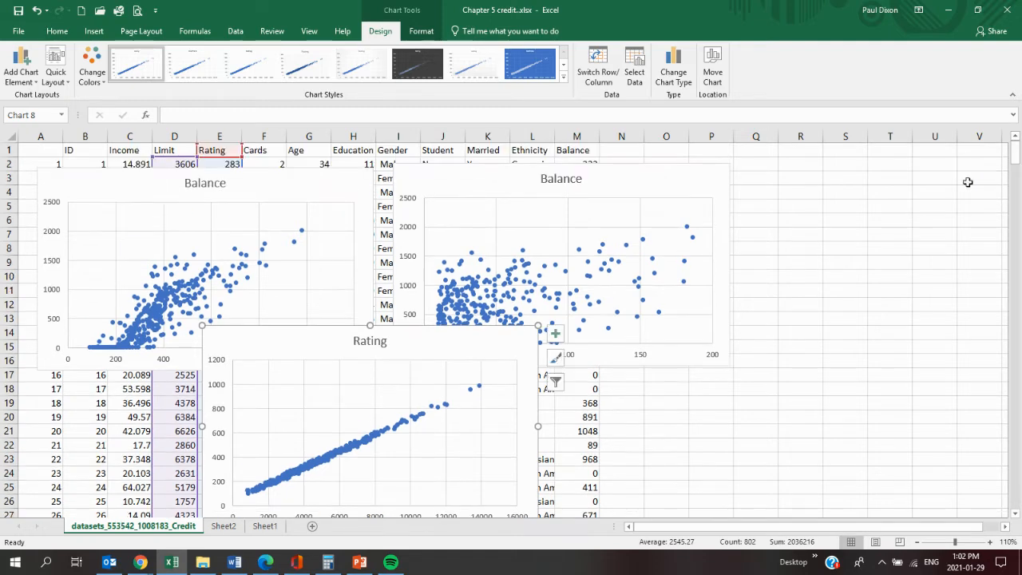
mouse_move(502, 338)
mouse_down()
mouse_move(458, 353)
mouse_move(513, 361)
mouse_up()
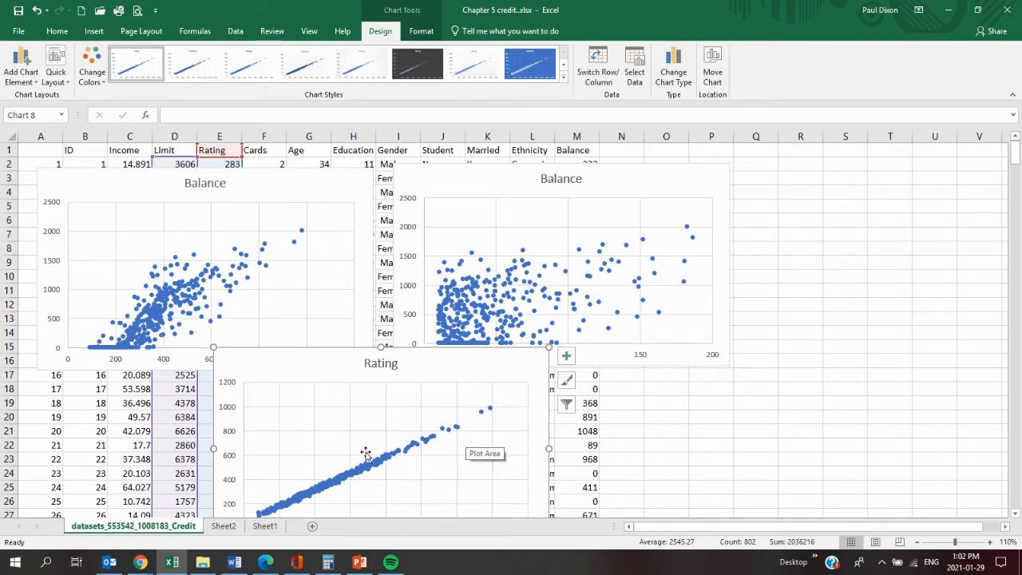
Try to run a Correlation data analysis on the non-adjacent Income and Balance columns C and M of the credit data sheet, with labels in the first row.
click(224, 526)
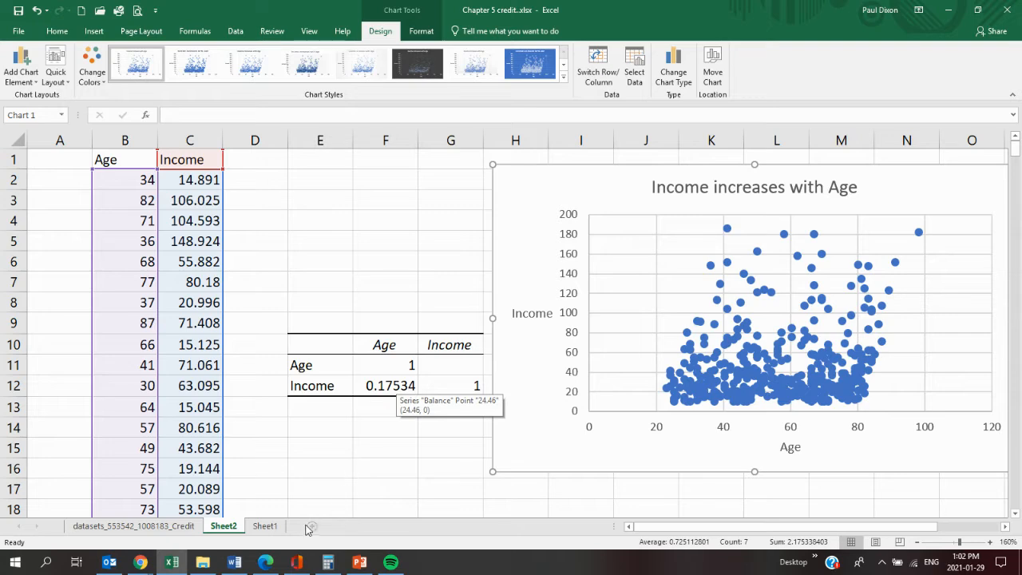
click(164, 527)
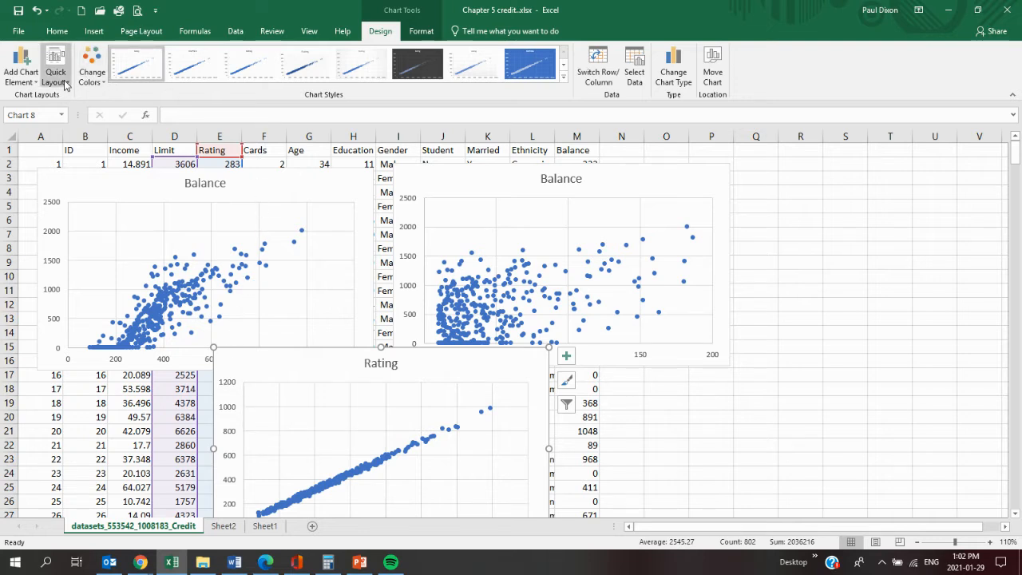
click(234, 32)
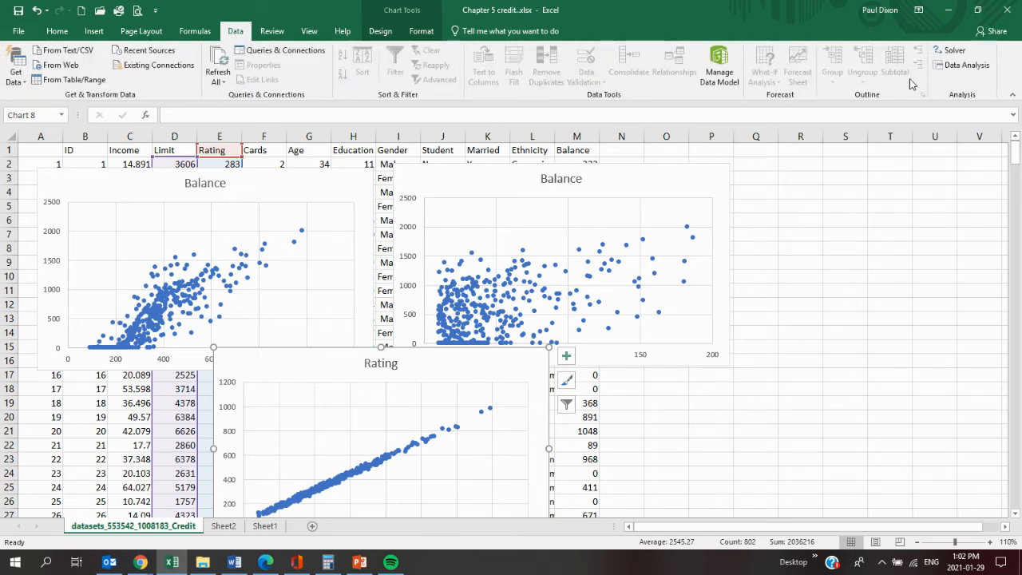
click(962, 64)
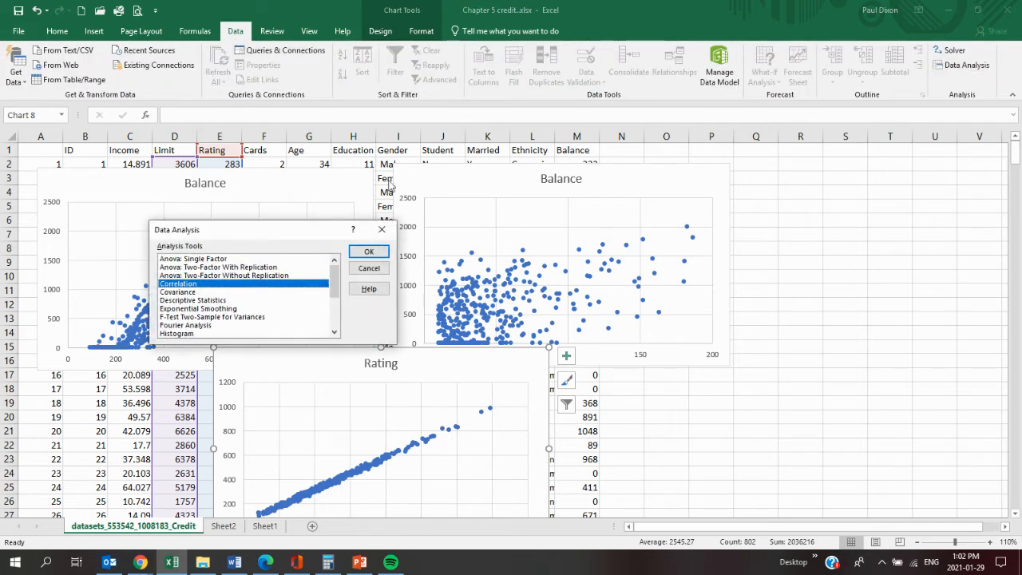
click(371, 252)
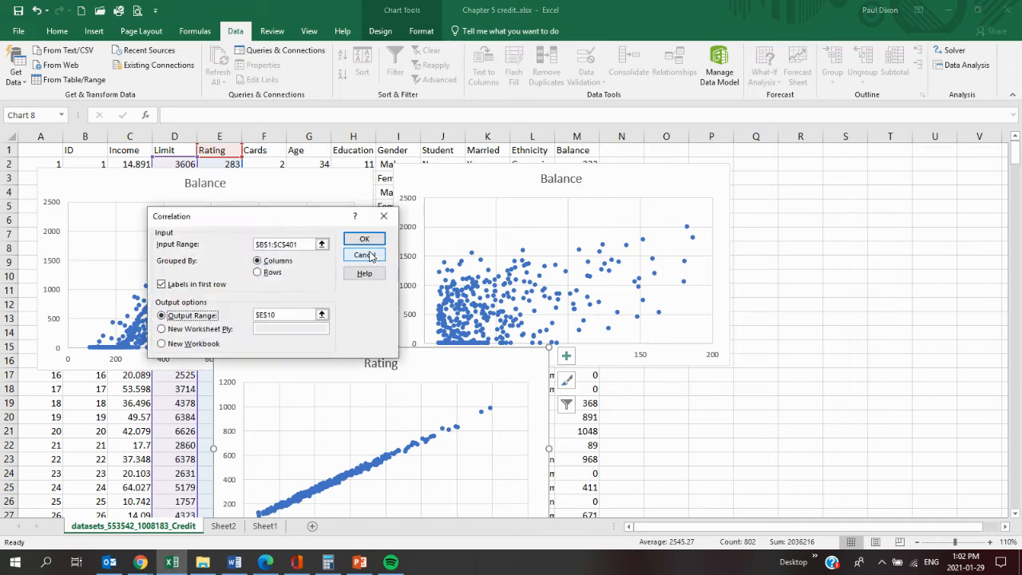
drag(311, 244, 236, 253)
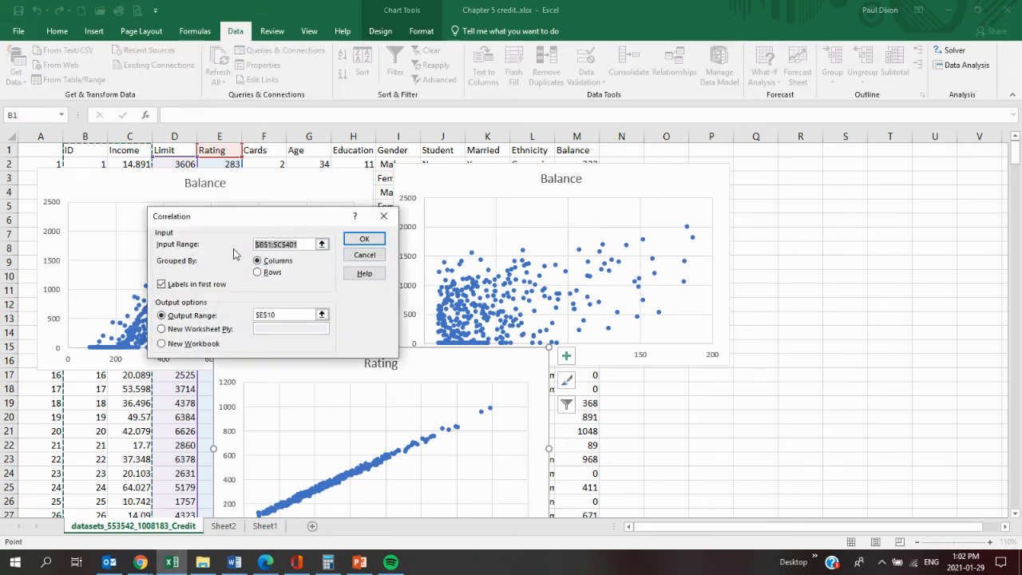
key(Delete)
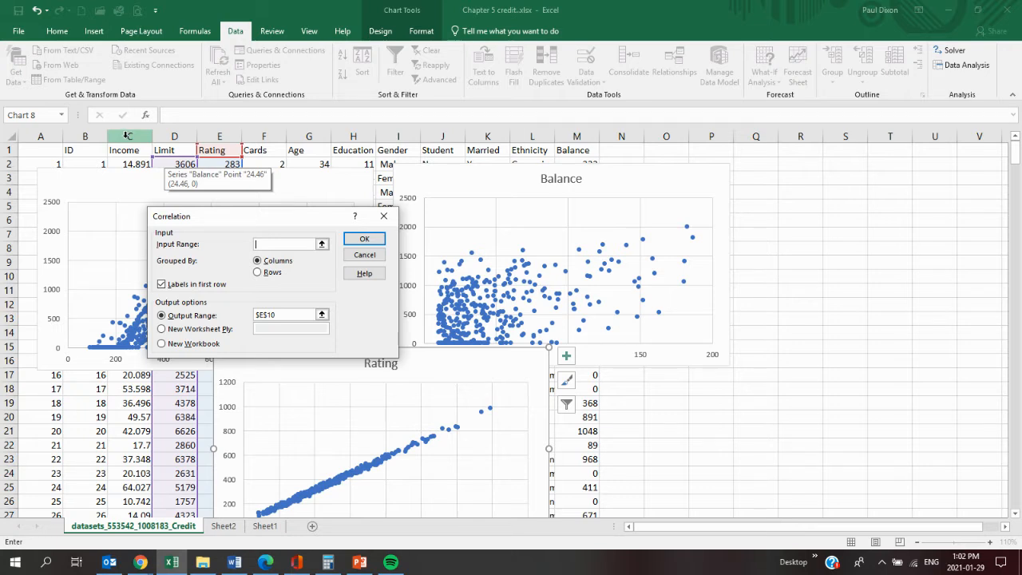
click(127, 136)
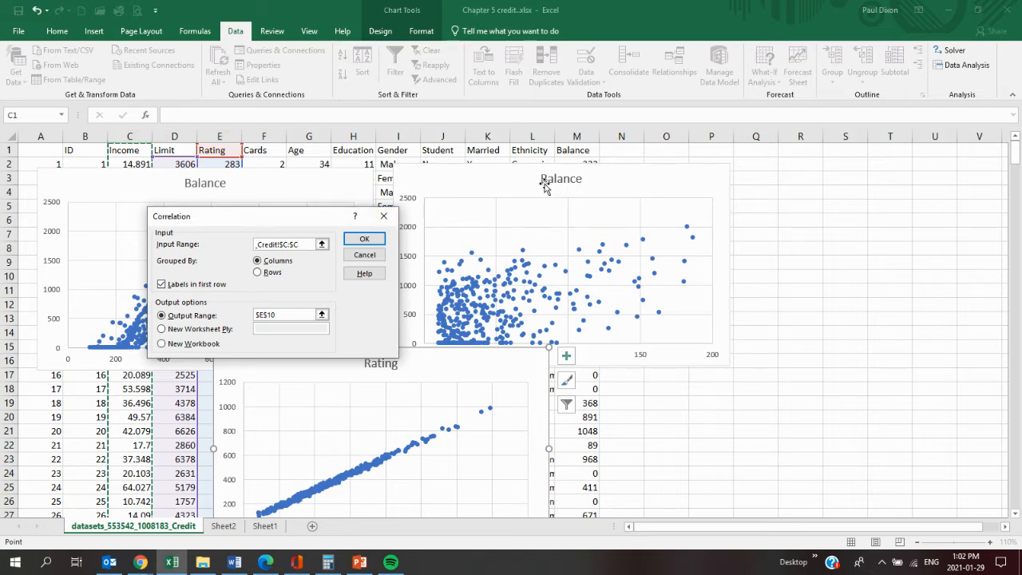
click(573, 136)
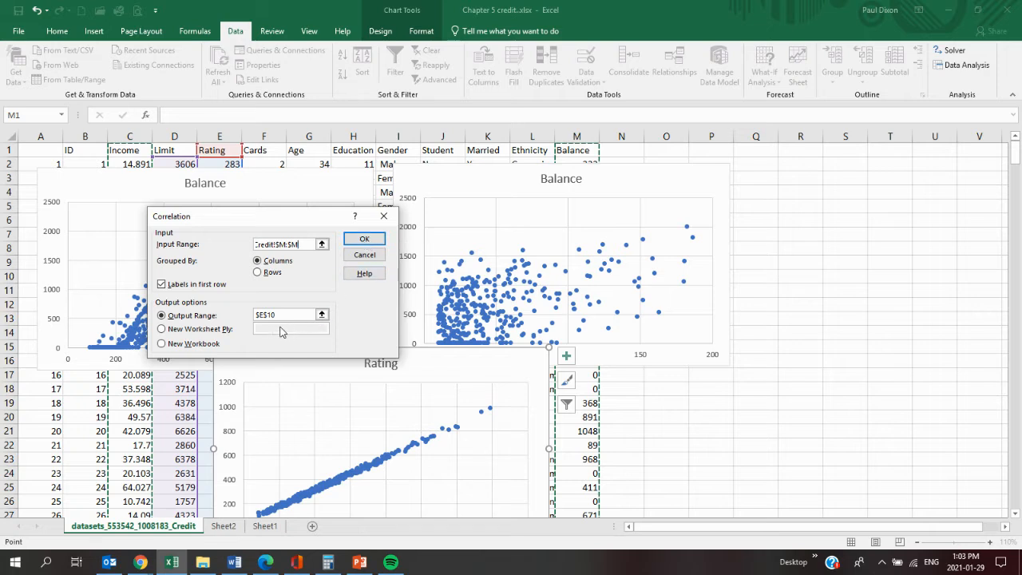
drag(287, 314, 254, 313)
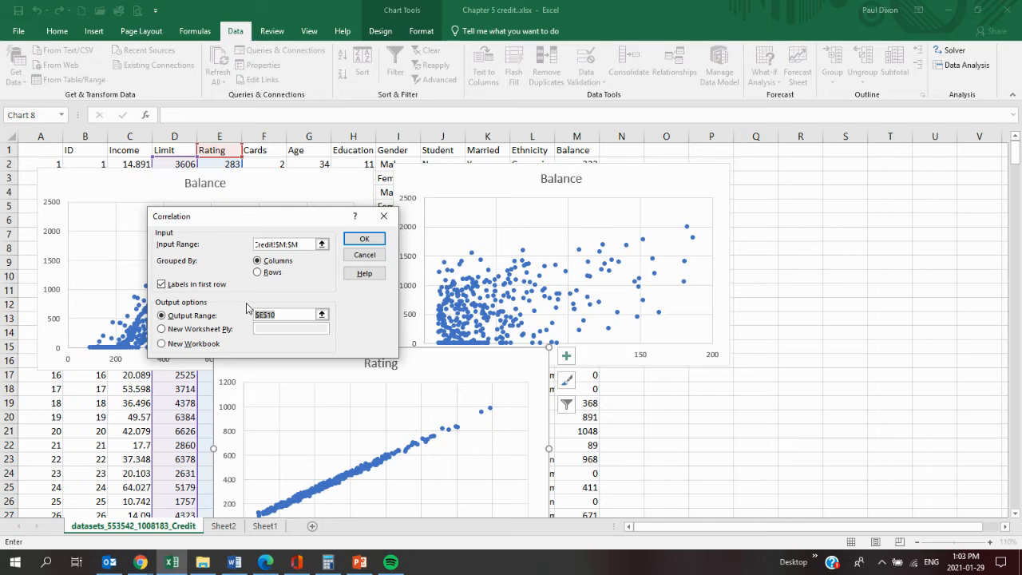
key(BackSpace)
key(Return)
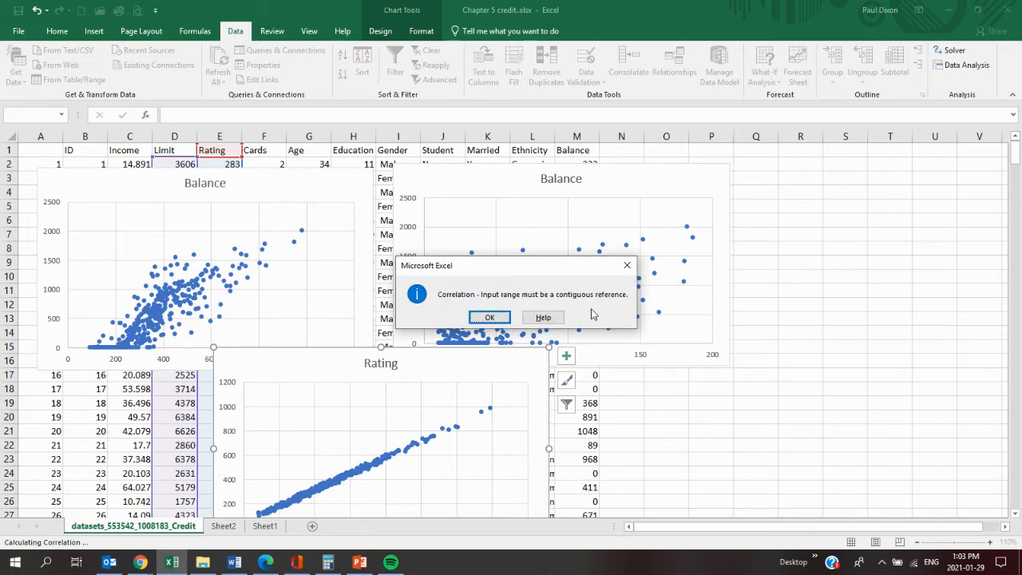
Dismiss the contiguous-range message and cancel the Correlation analysis.
click(489, 318)
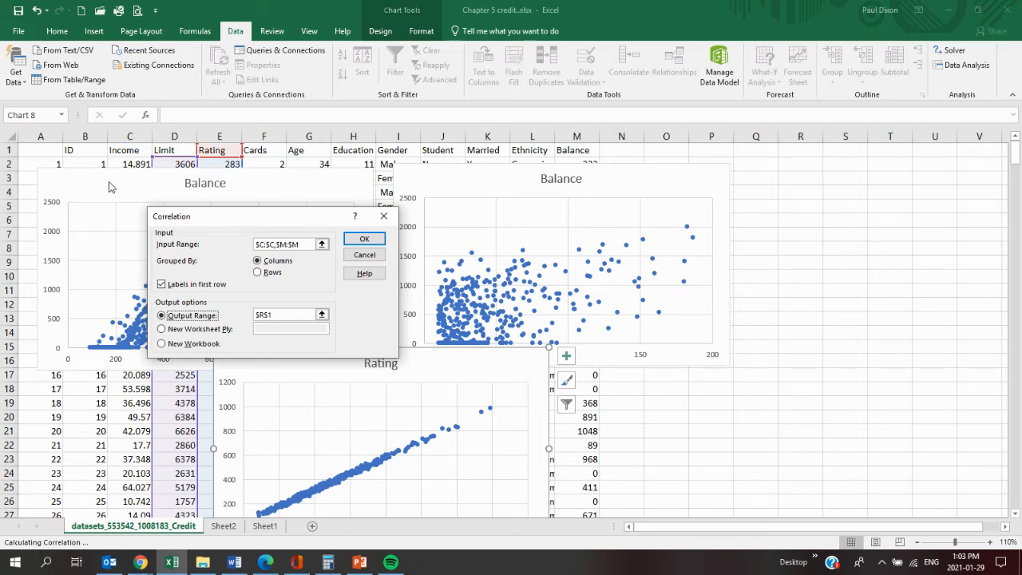
click(363, 254)
click(379, 267)
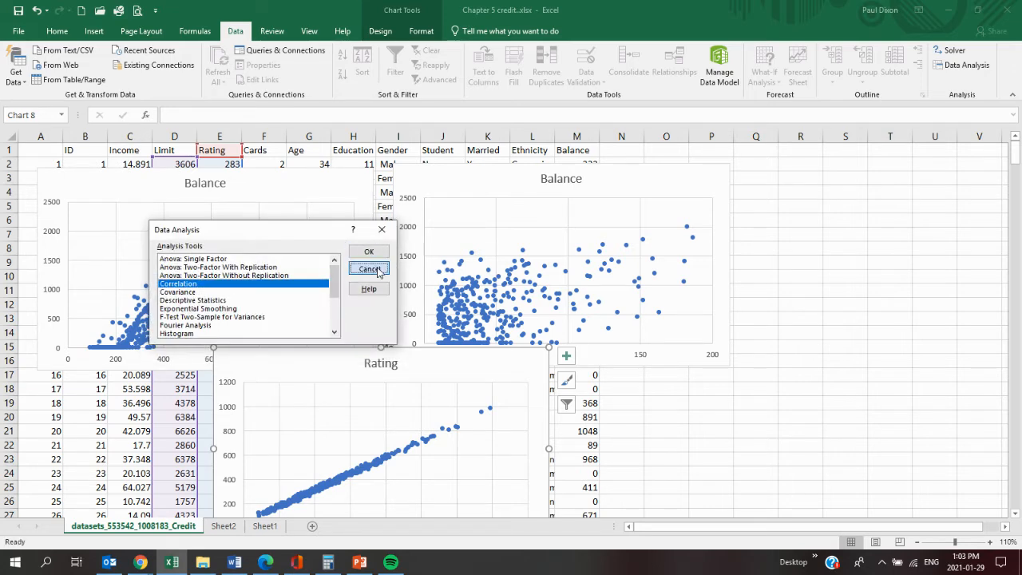
Copy the Income and Balance columns C and M of the credit data sheet into columns A and B of a new sheet.
click(130, 135)
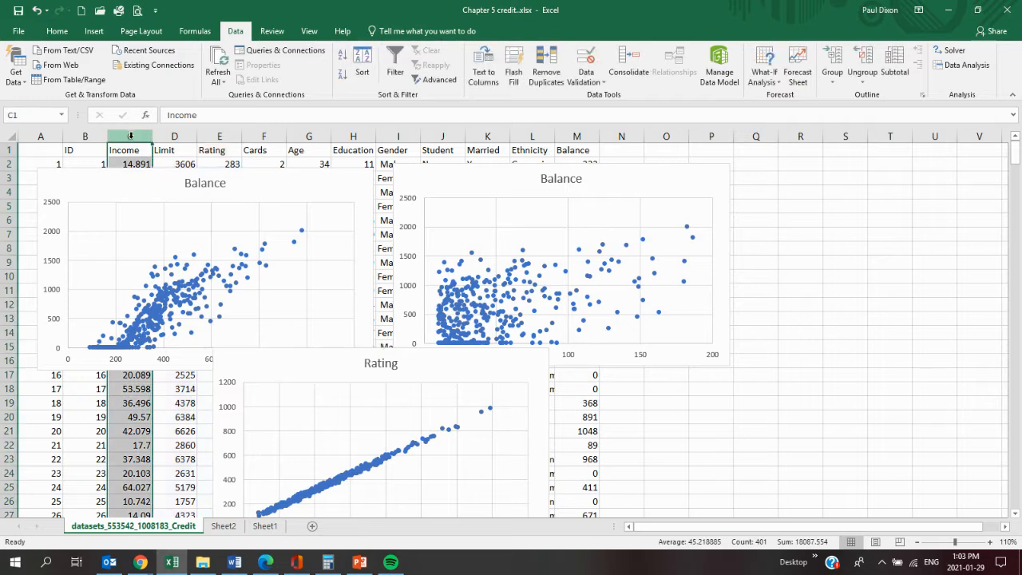
ctrl+click(573, 136)
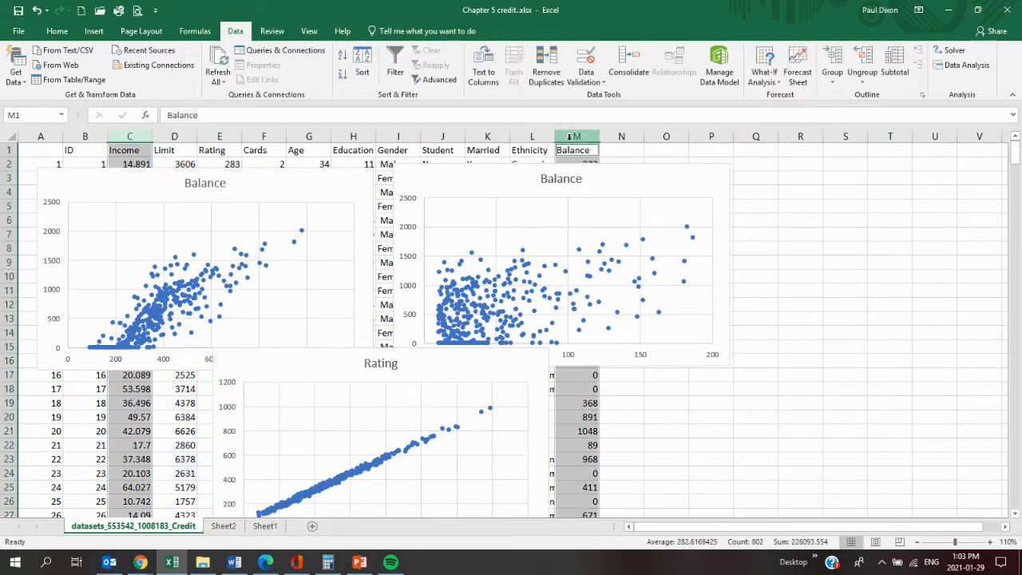
key(ctrl+c)
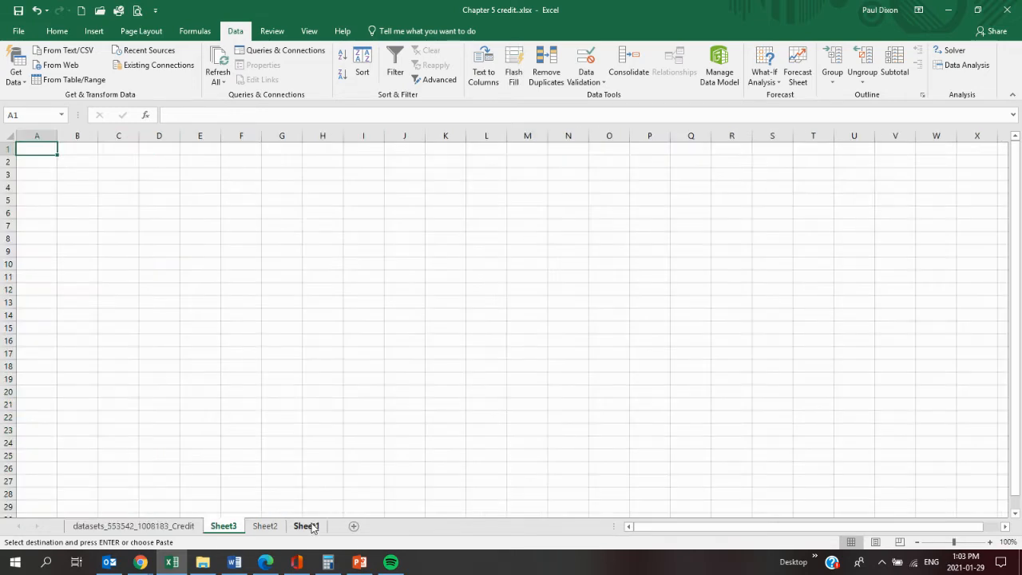
key(ctrl+v)
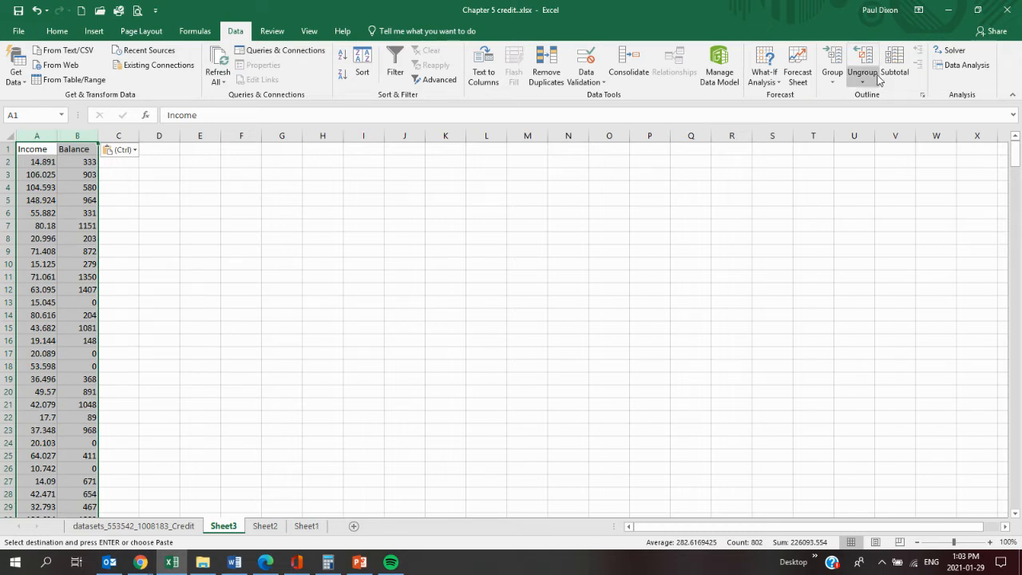
Run a Correlation data analysis on columns A:B of the new Income and Balance sheet, with labels in the first row and output at D1.
click(968, 70)
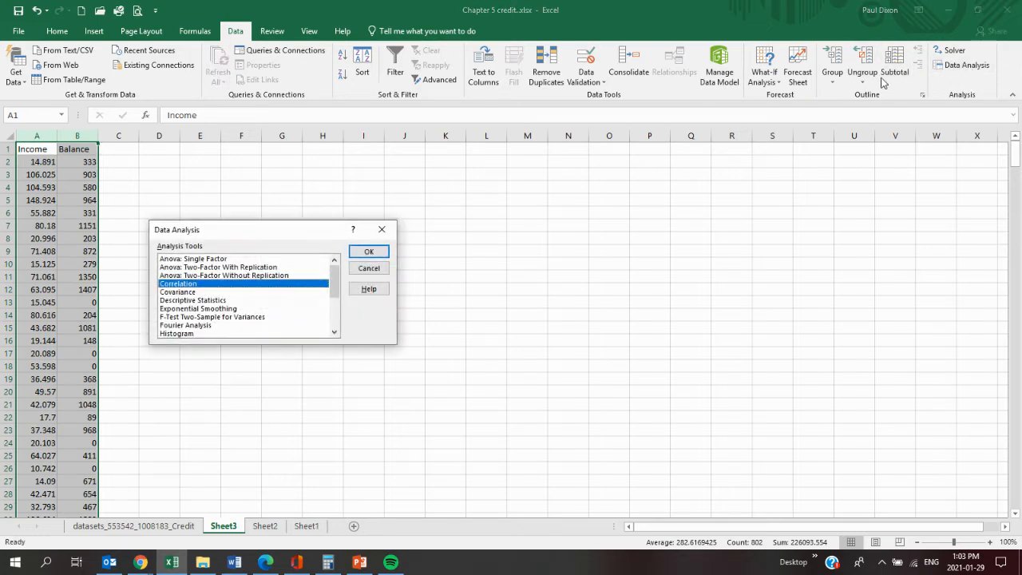
click(368, 253)
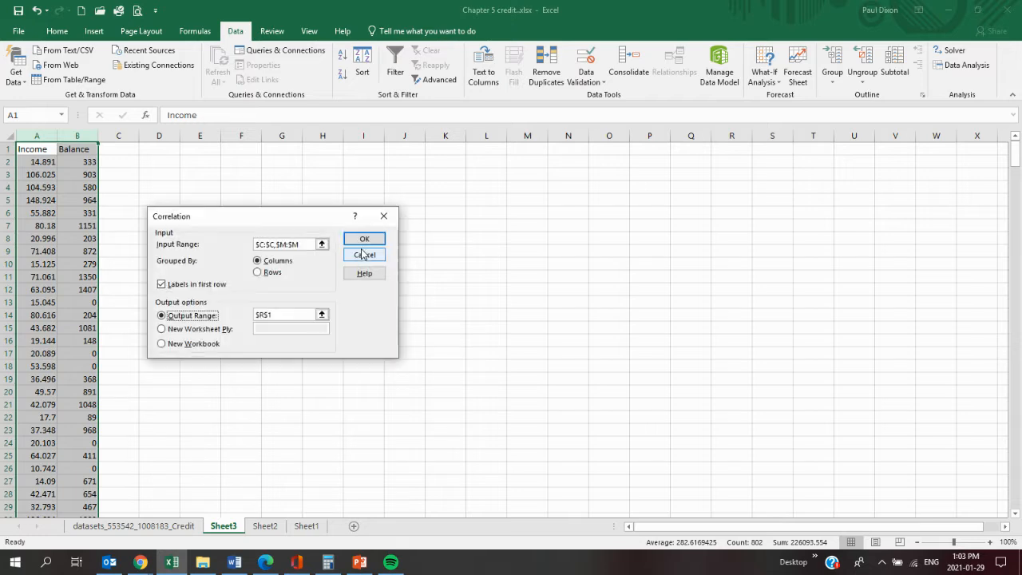
drag(306, 244, 240, 244)
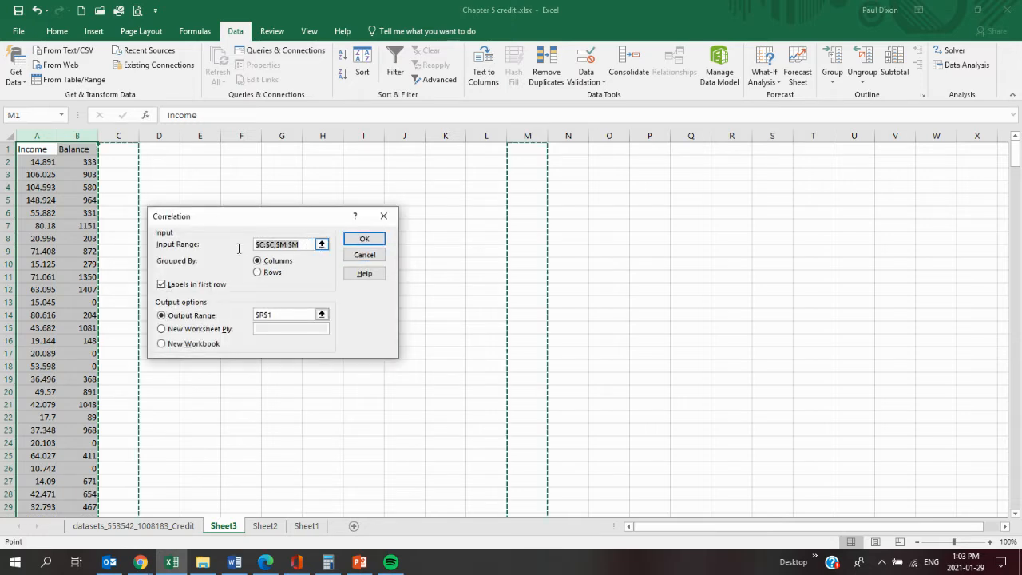
key(BackSpace)
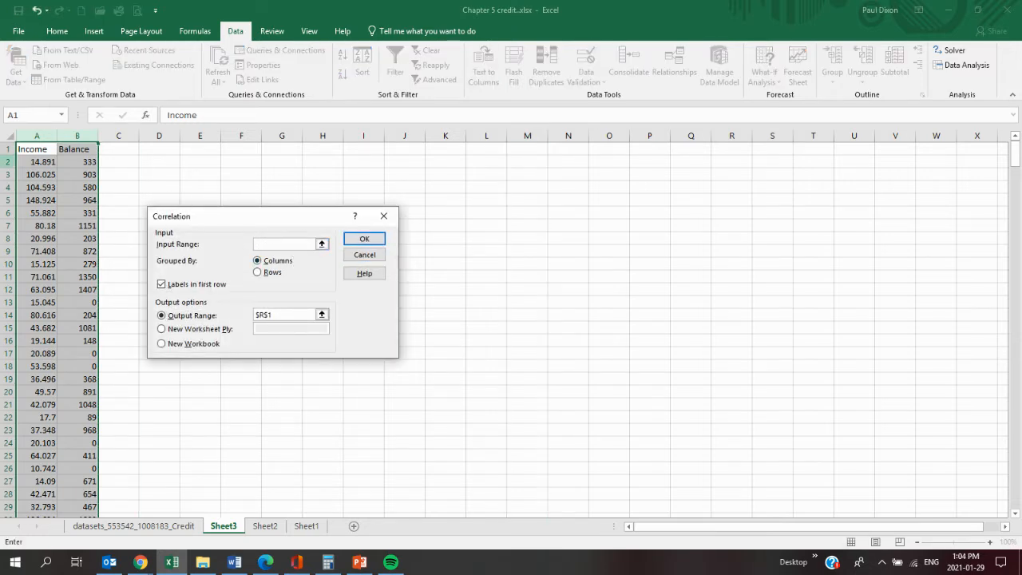
drag(33, 136, 79, 141)
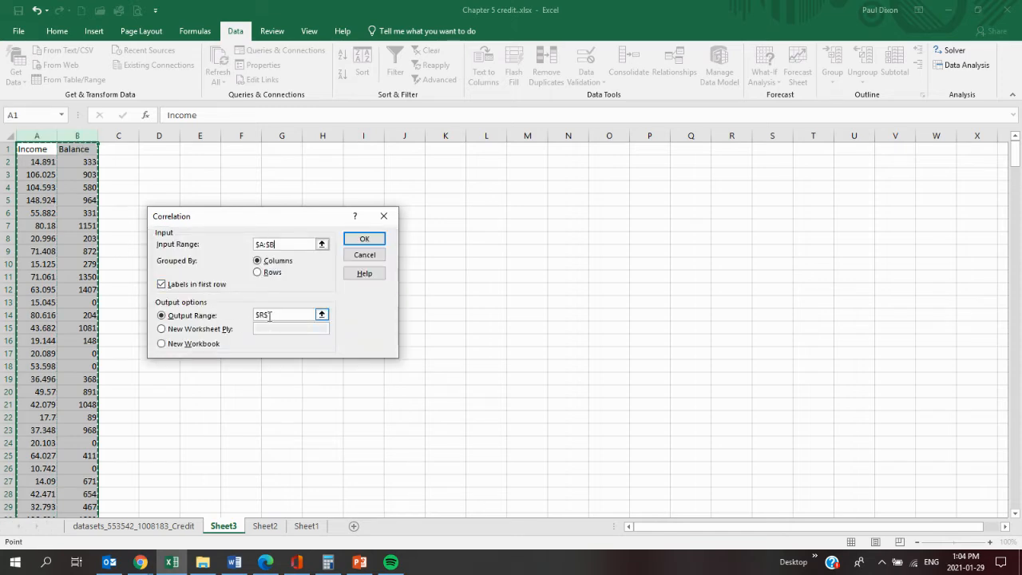
text(1)
drag(270, 316, 249, 316)
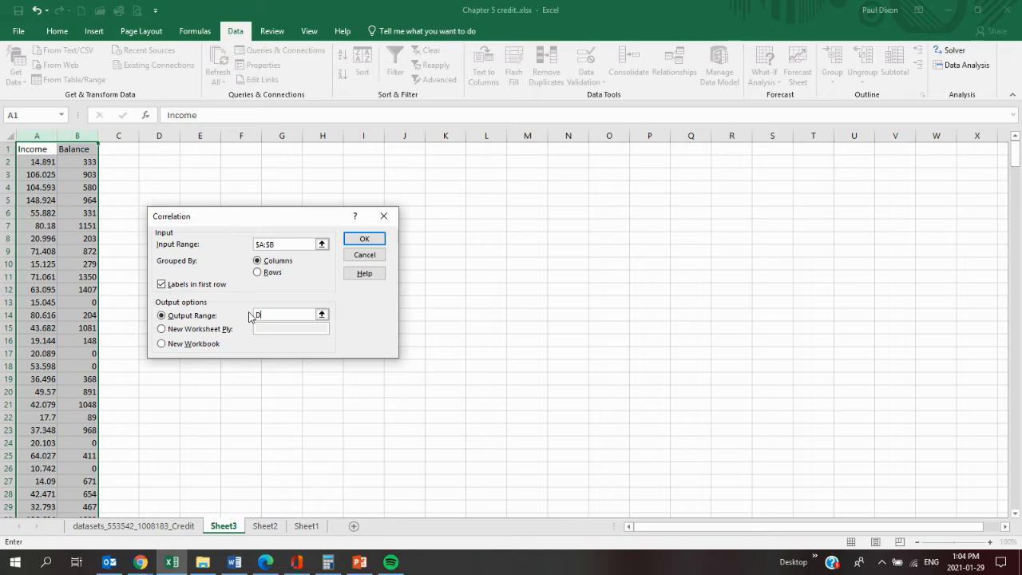
key(Return)
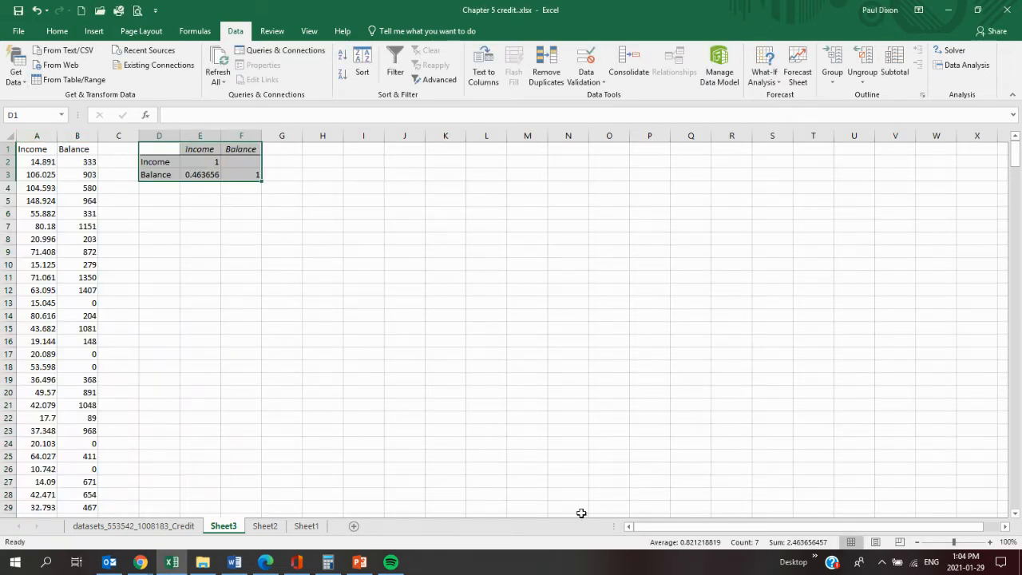
Insert the recommended scatter chart of Income and Balance from columns A:B and place it just below the correlation table.
click(989, 542)
click(990, 542)
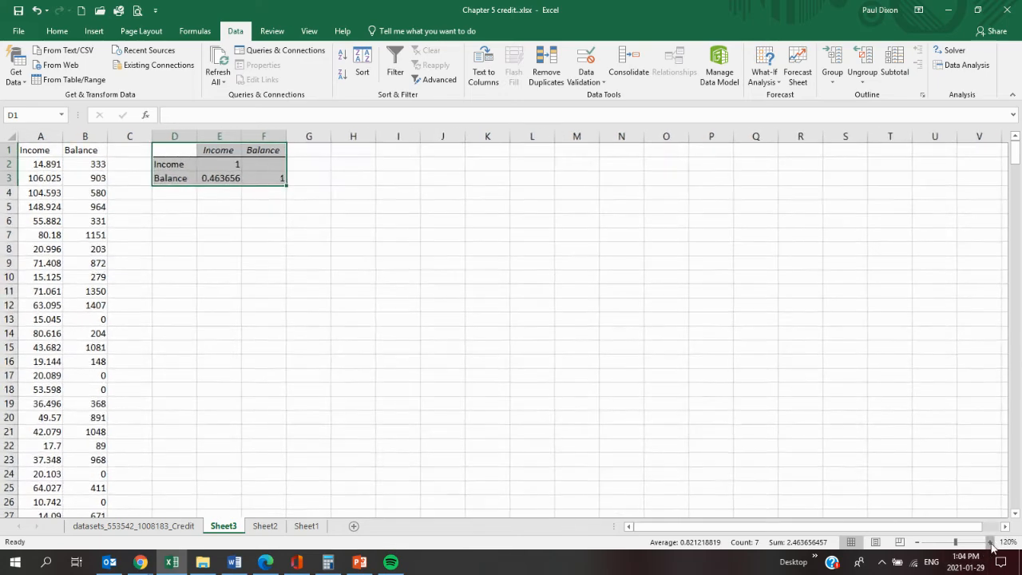
click(989, 542)
click(990, 542)
click(990, 542)
click(990, 542)
click(990, 542)
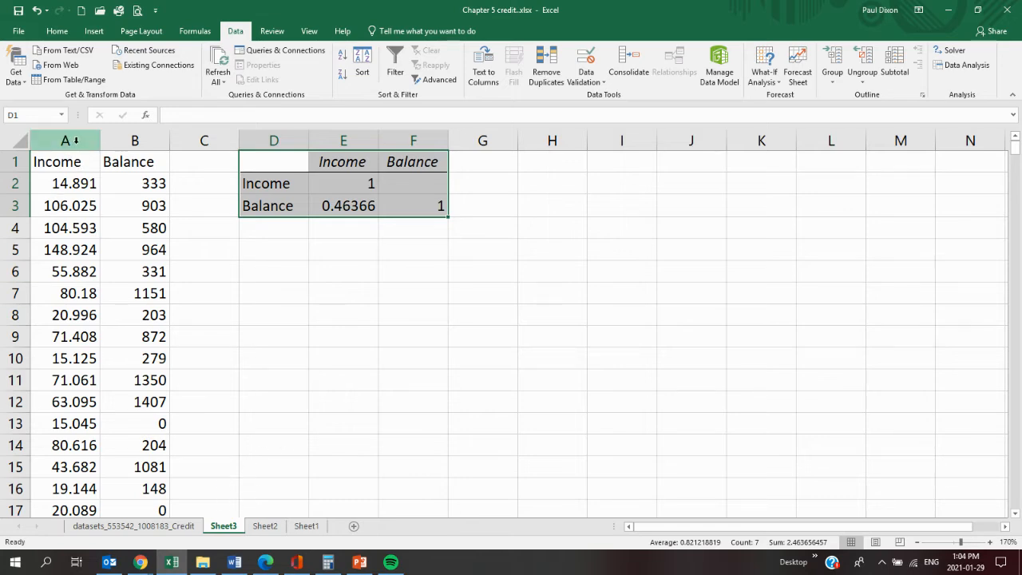
drag(75, 142, 113, 139)
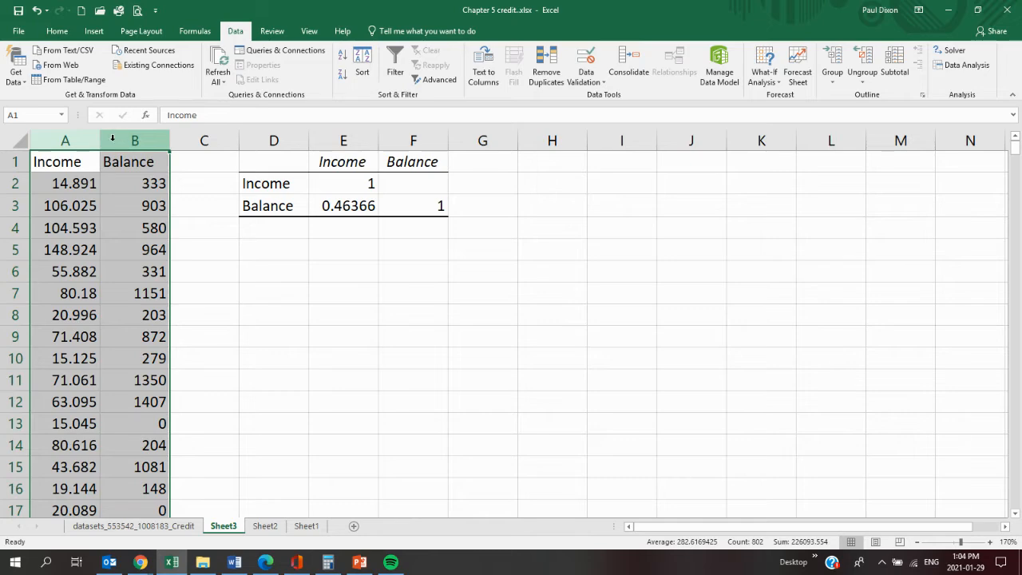
click(93, 31)
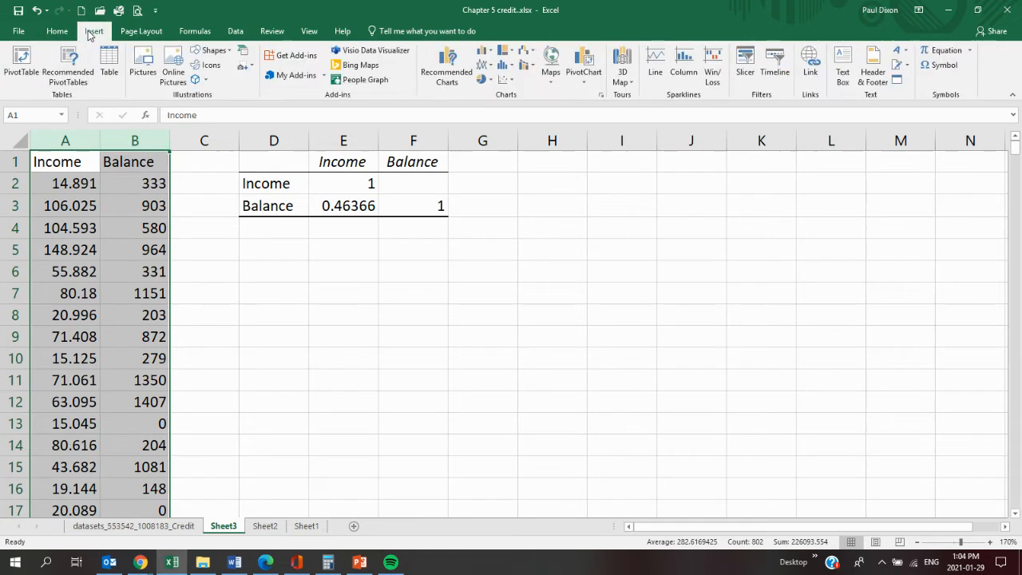
click(447, 65)
click(627, 451)
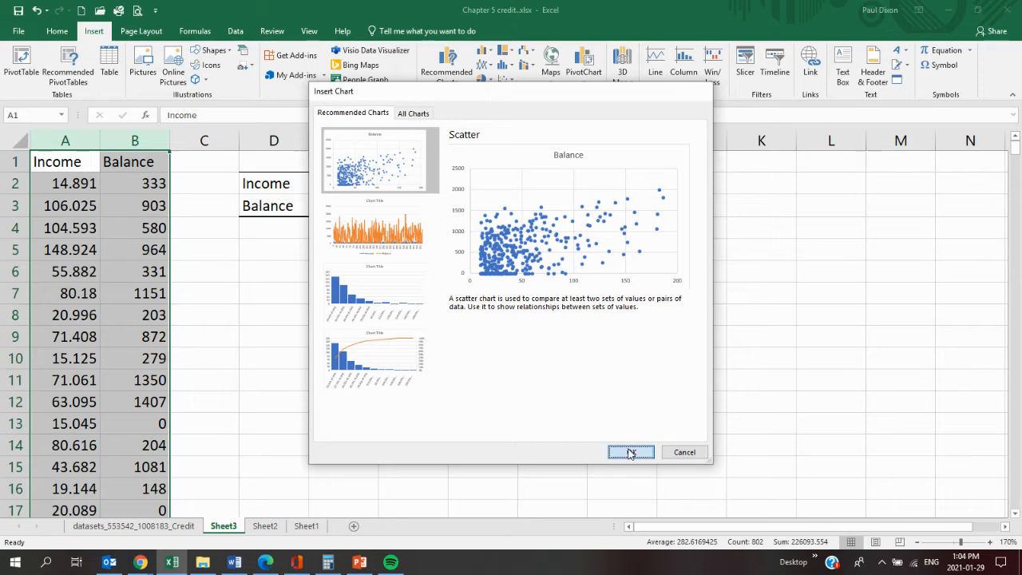
drag(641, 199, 601, 256)
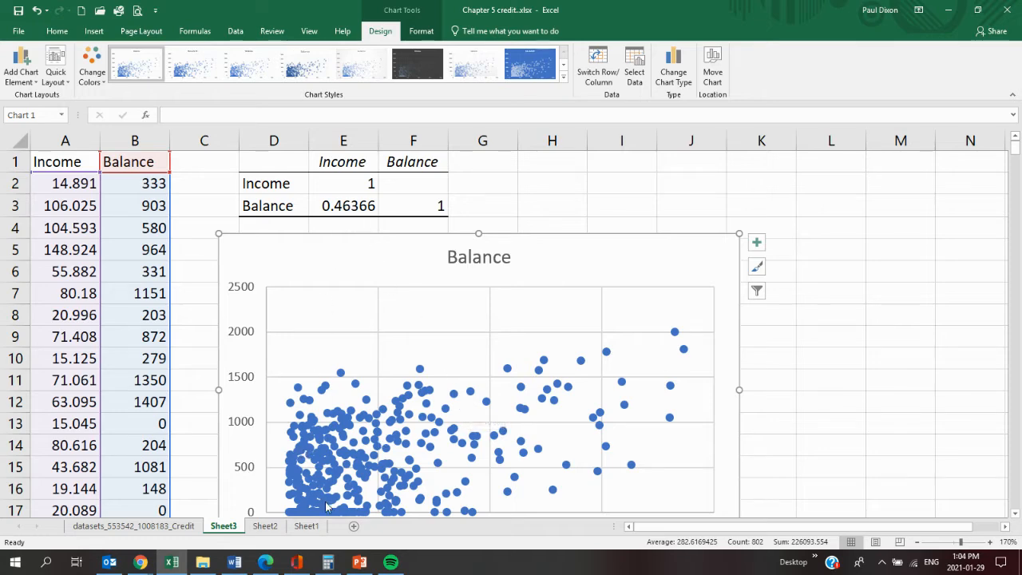
Copy the Rating and Balance columns E and M of the credit data sheet into columns A and B of another new sheet.
click(267, 526)
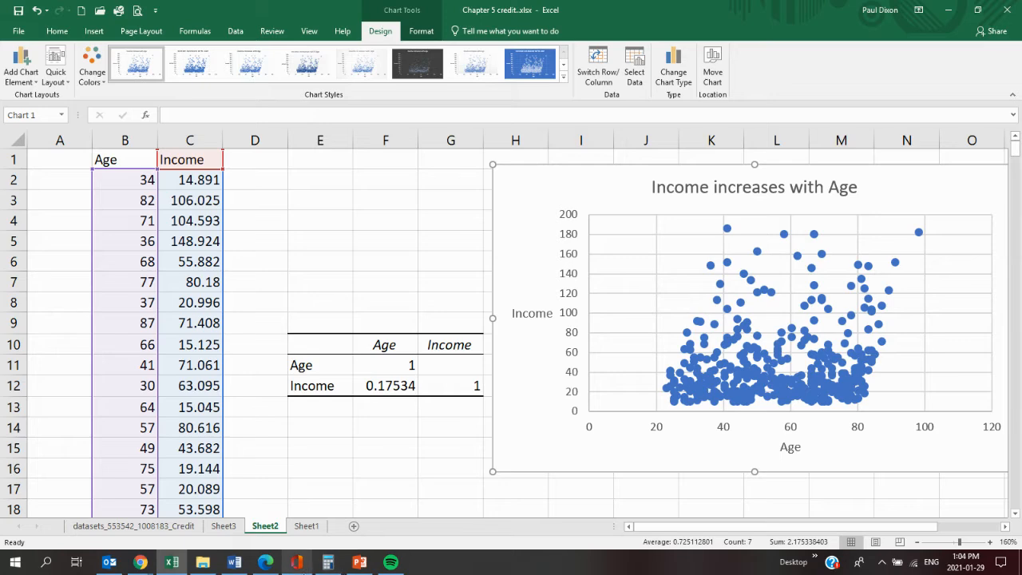
click(118, 530)
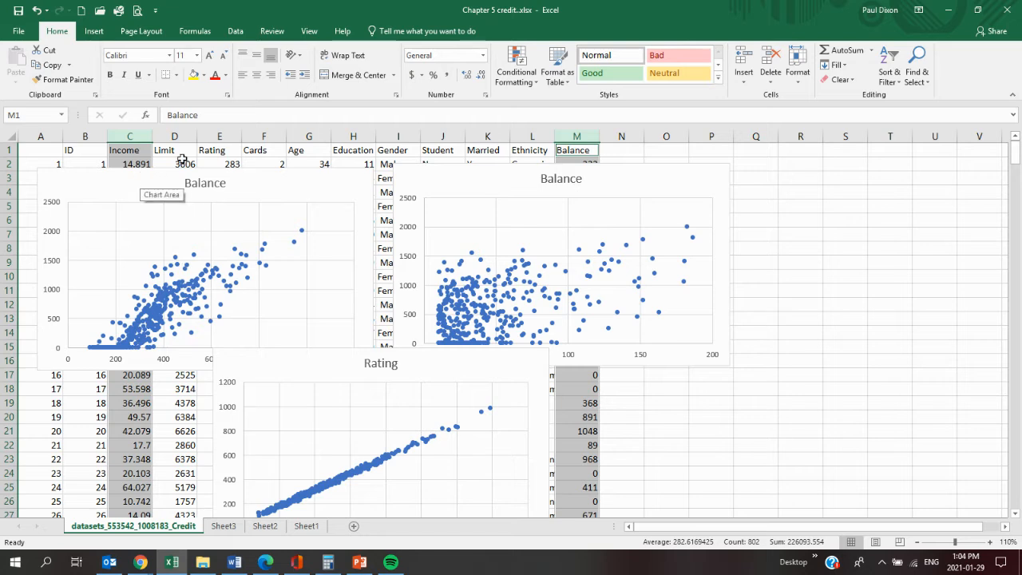
click(215, 137)
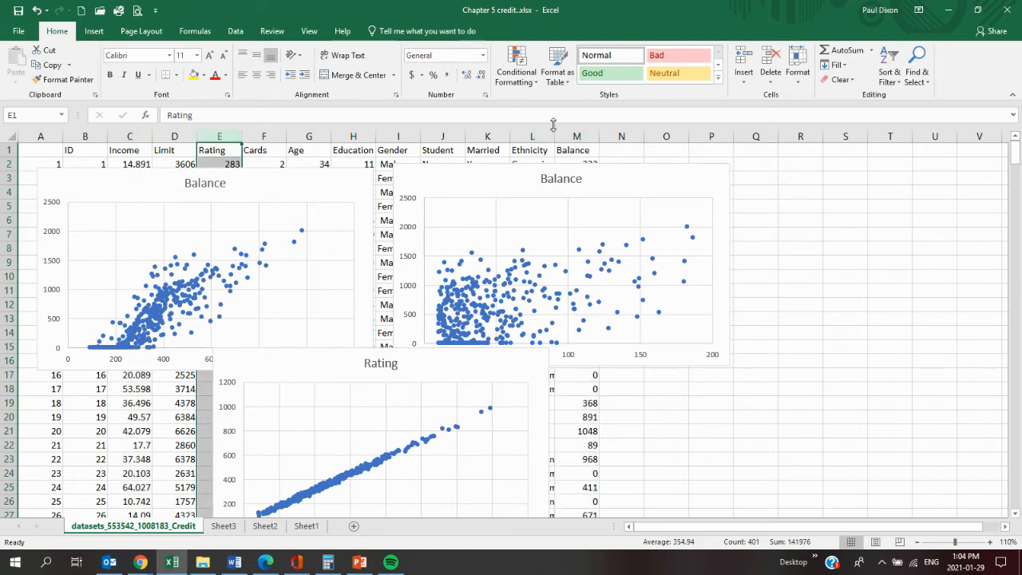
ctrl+click(577, 137)
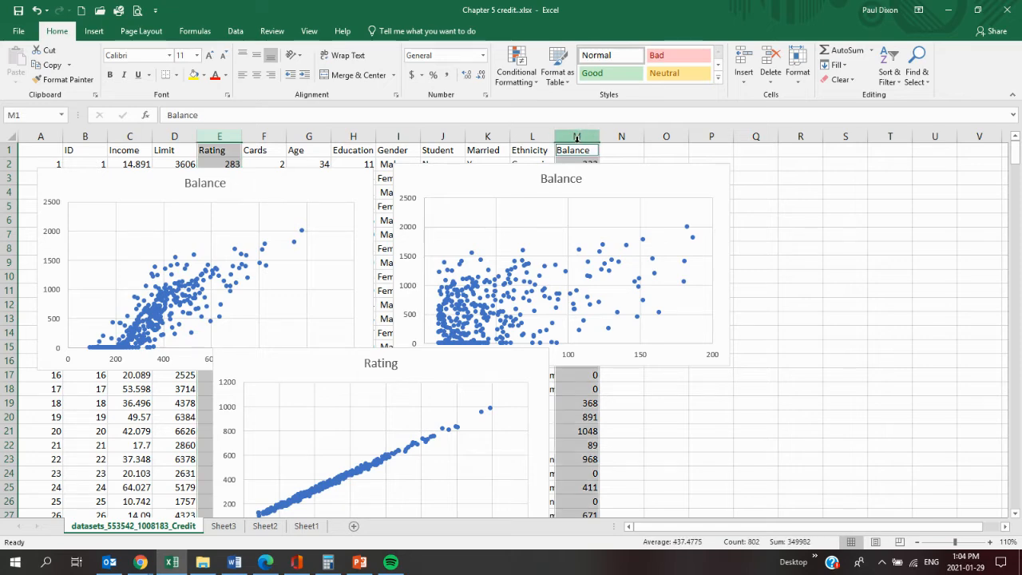
key(ctrl+c)
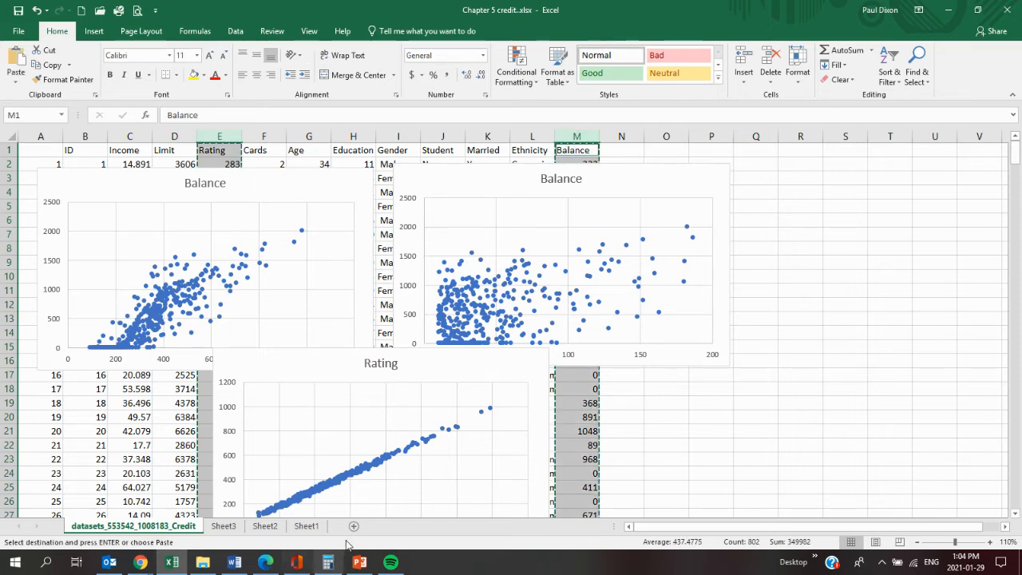
click(354, 526)
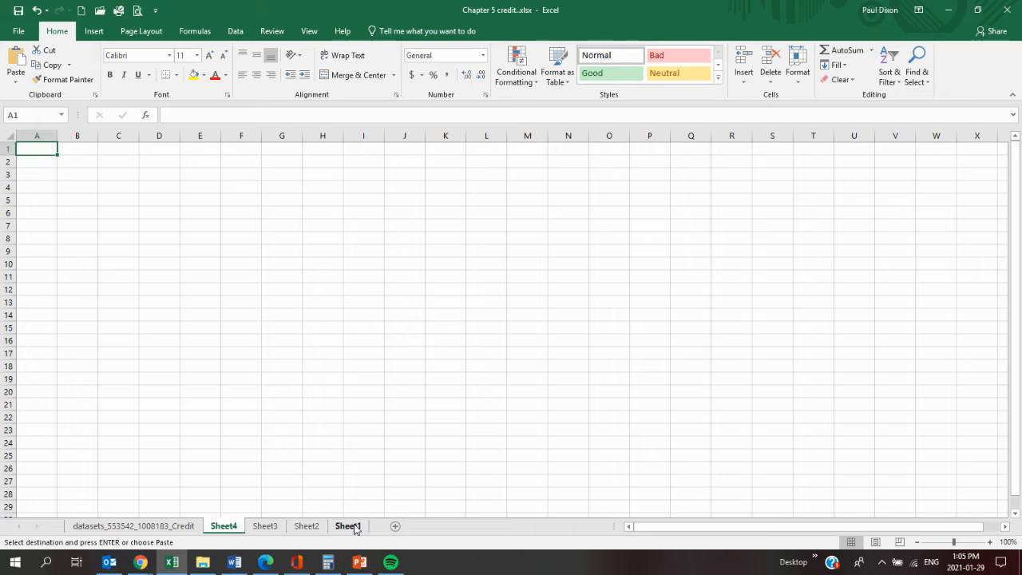
key(ctrl+v)
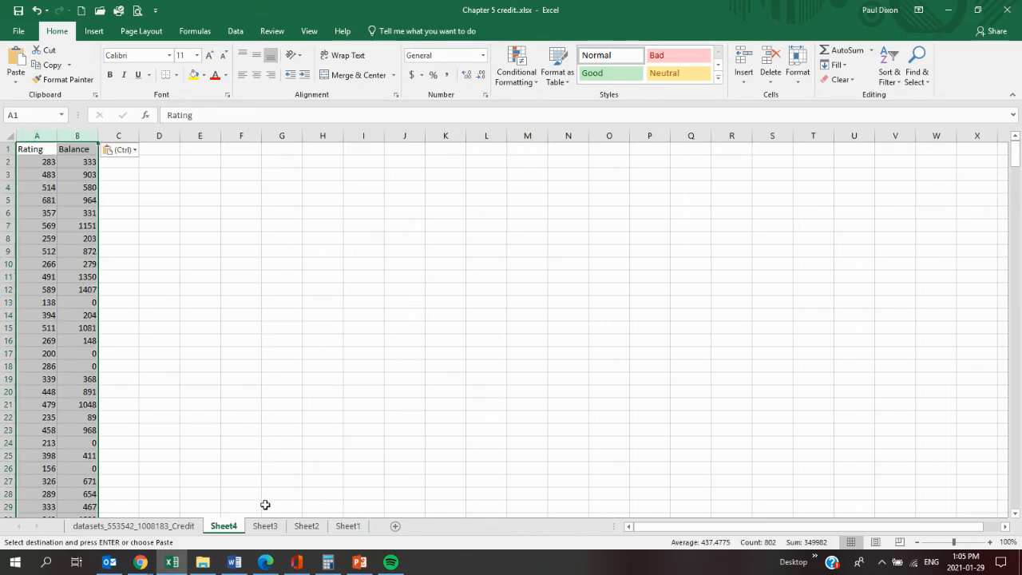
Insert the recommended scatter chart of Rating and Balance and place it beside the data, starting near column C, row 9.
click(95, 32)
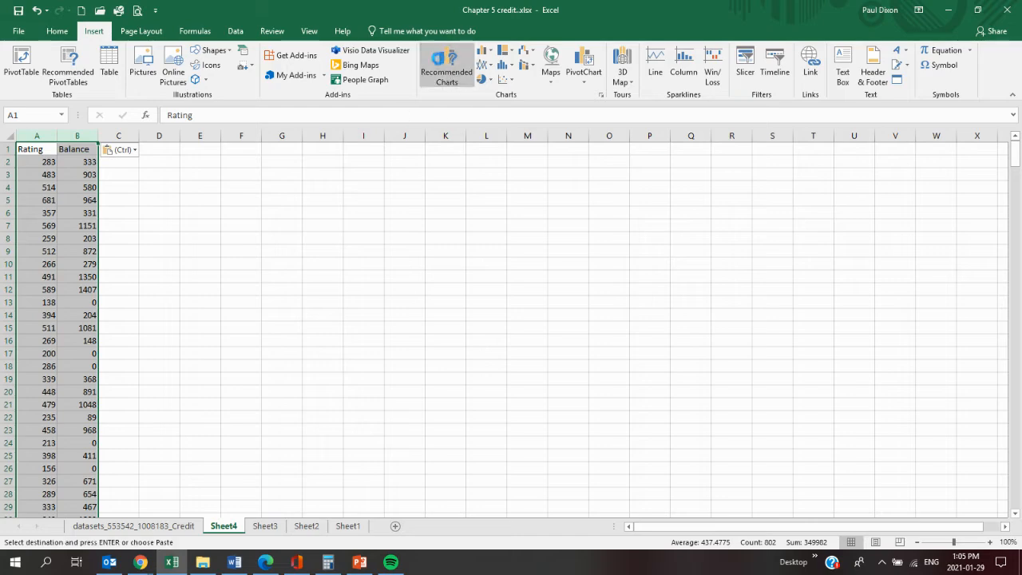
click(446, 70)
click(627, 452)
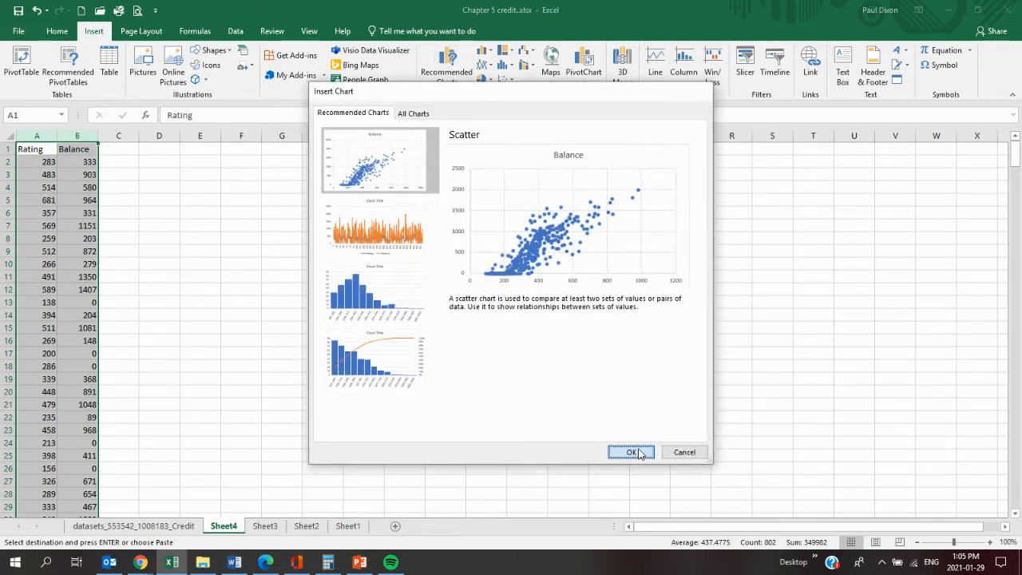
drag(450, 247, 206, 252)
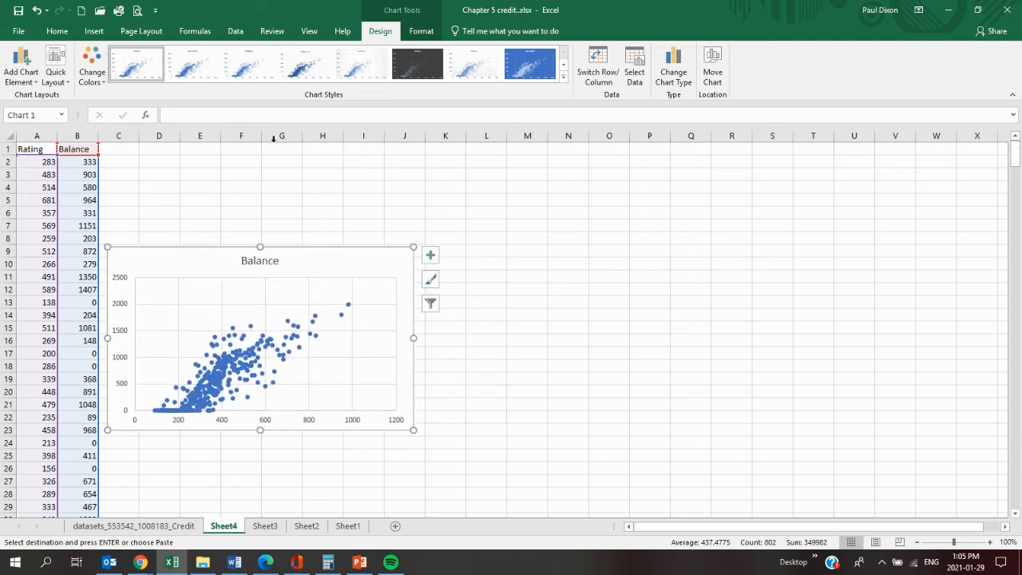
Run a Correlation data analysis on the Rating and Balance columns A:B, with labels in the first row and output at D1.
click(236, 33)
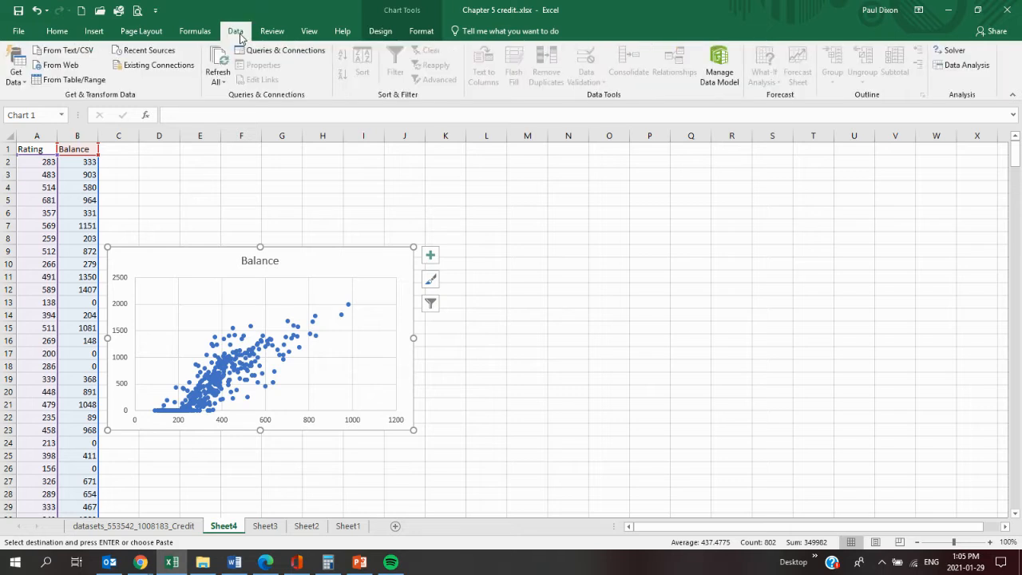
click(957, 64)
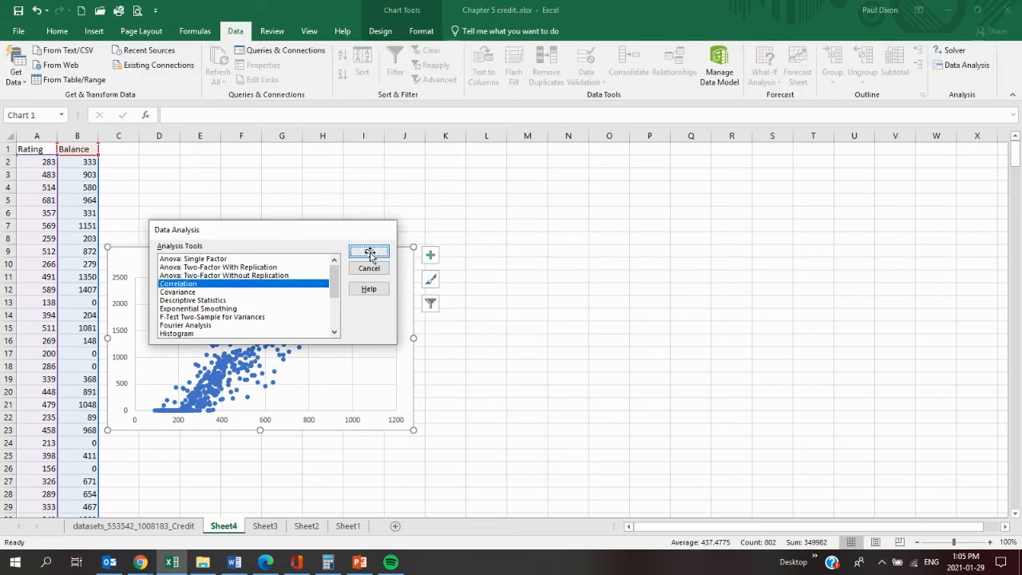
click(368, 252)
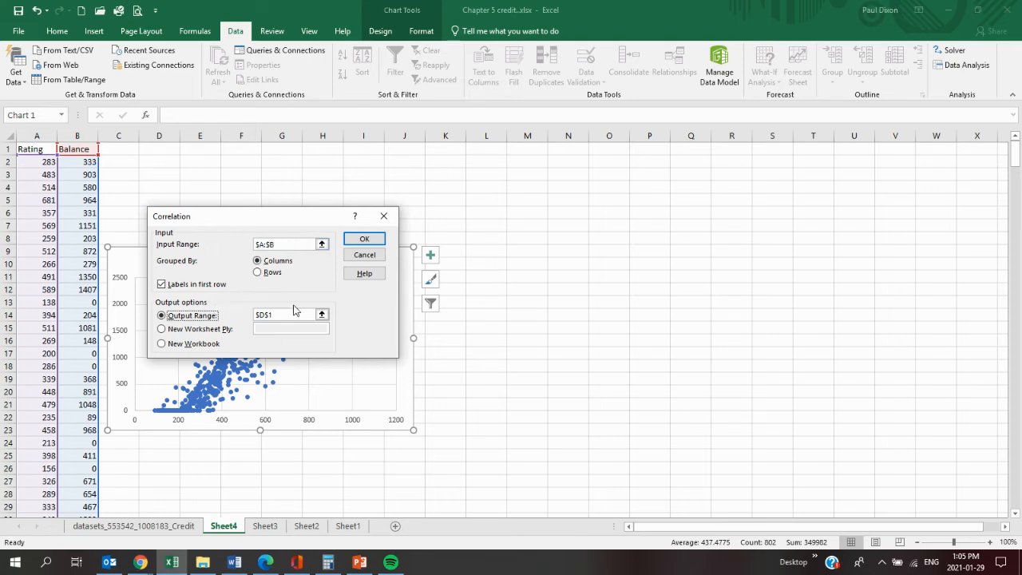
click(365, 240)
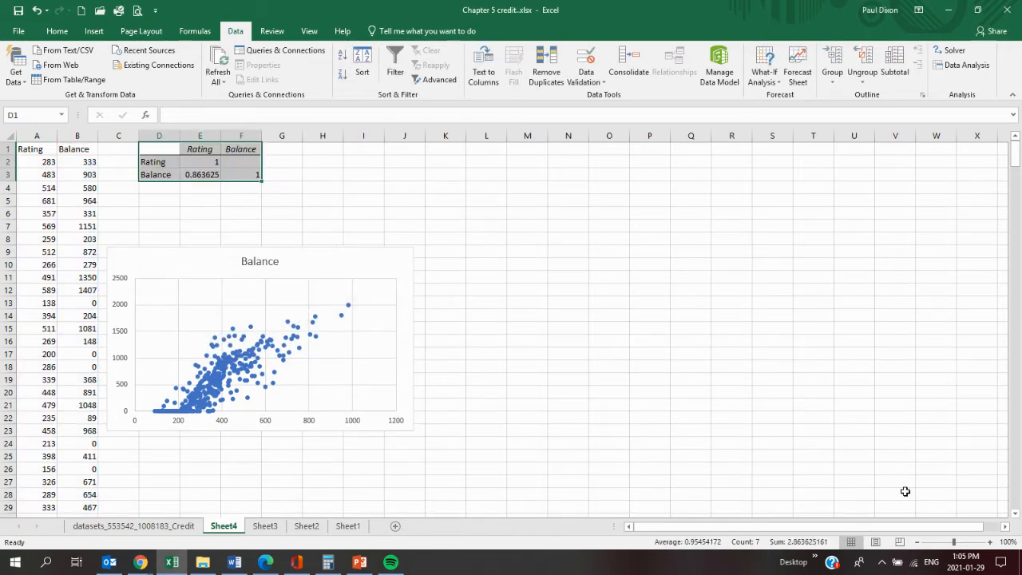
Move the Rating and Balance scatter chart up to sit directly below the correlation table.
click(989, 542)
click(989, 542)
click(989, 542)
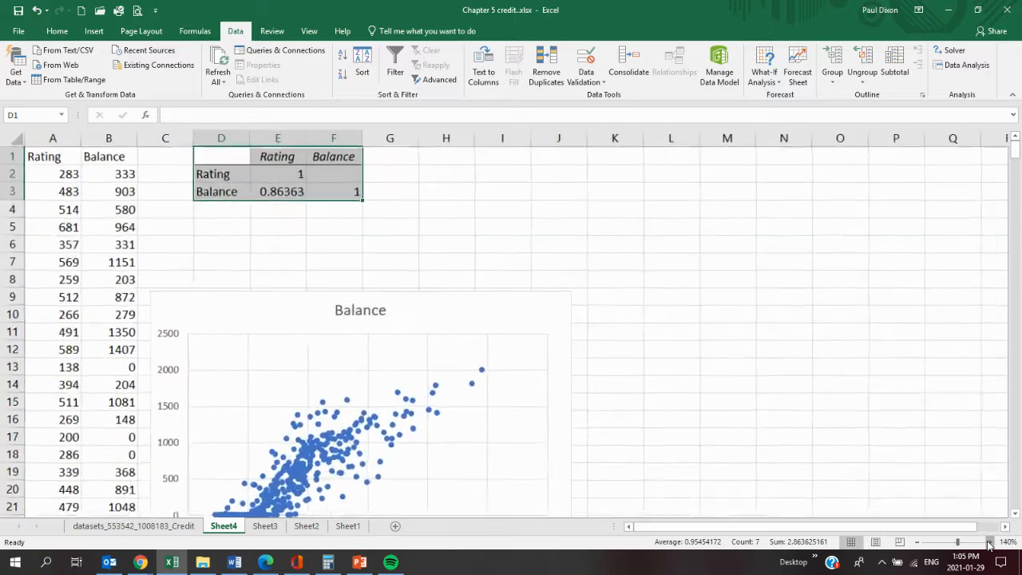
click(989, 542)
click(989, 542)
drag(543, 339, 544, 247)
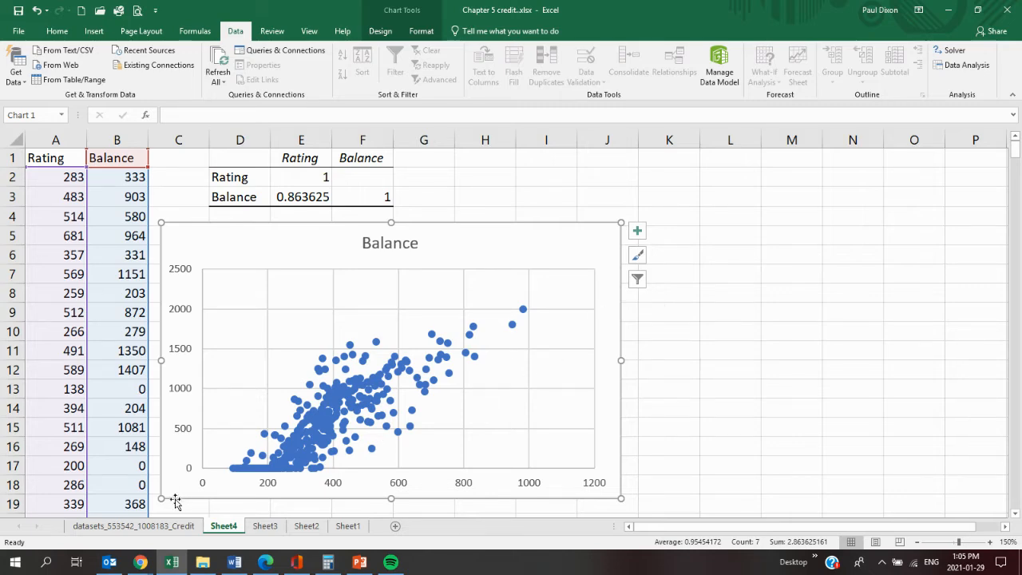
Run a Correlation data analysis on the Limit and Rating columns D:E of the credit data sheet, with first-row labels and output at R1.
click(144, 532)
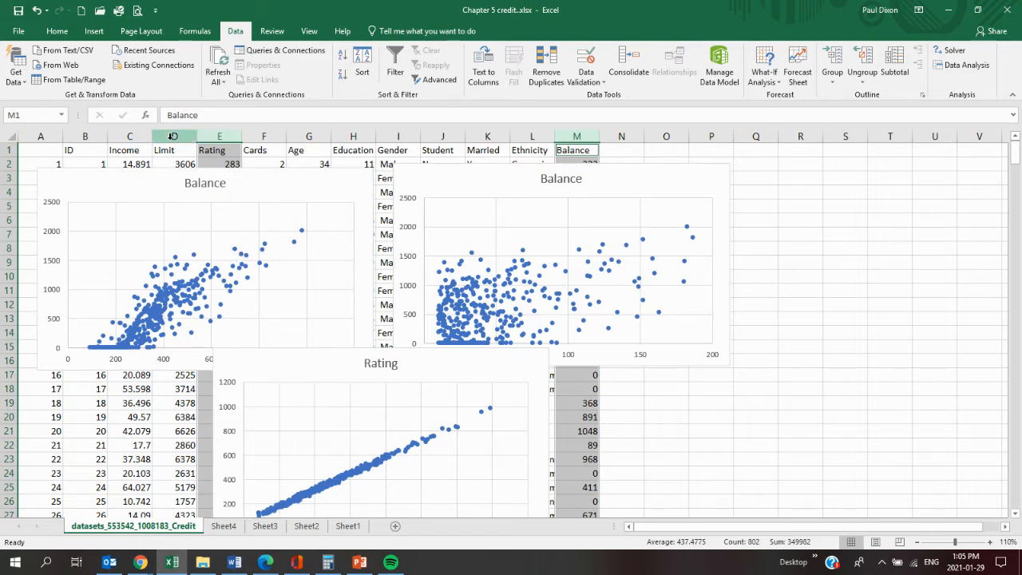
click(324, 375)
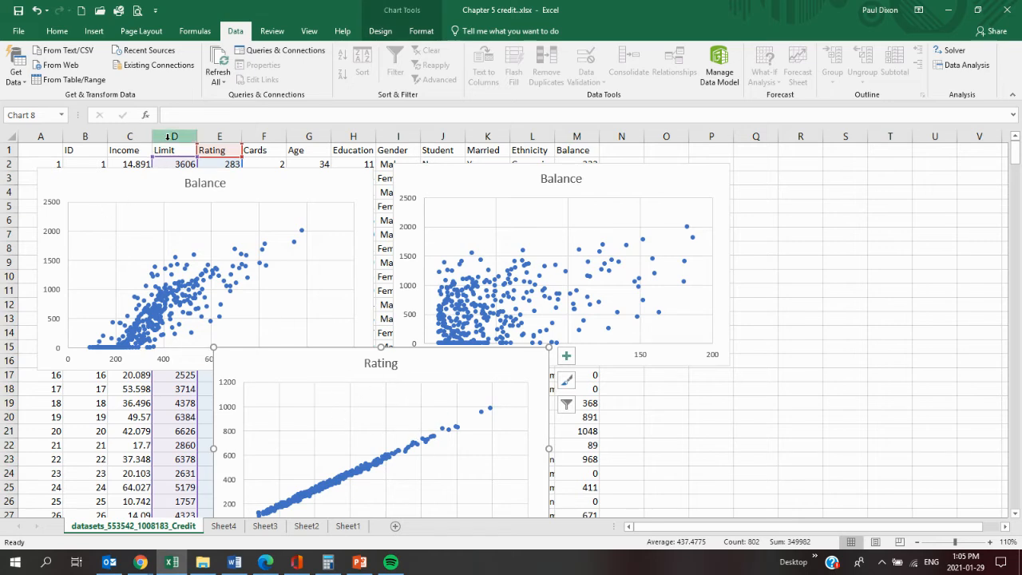
drag(168, 137, 214, 136)
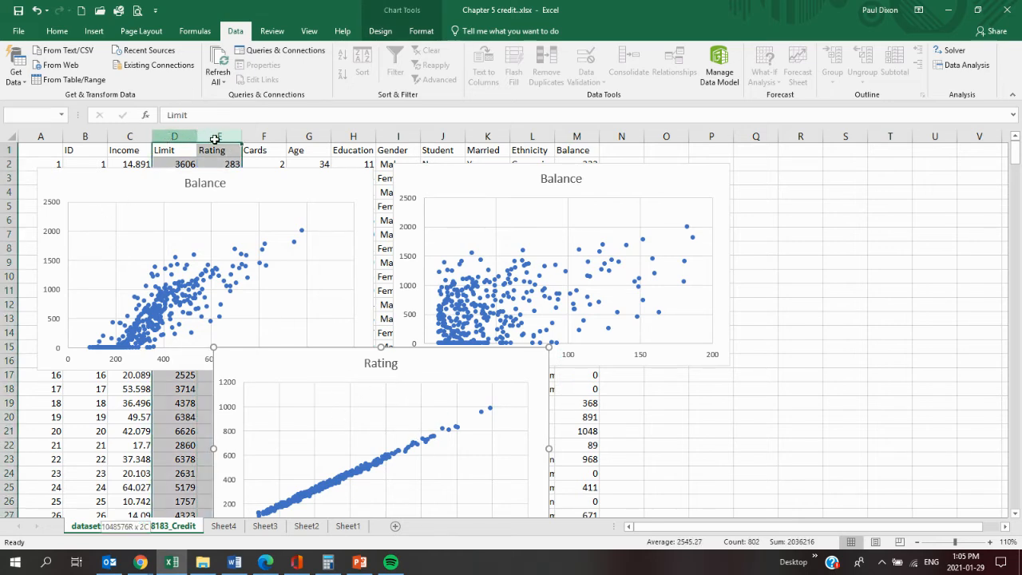
click(966, 65)
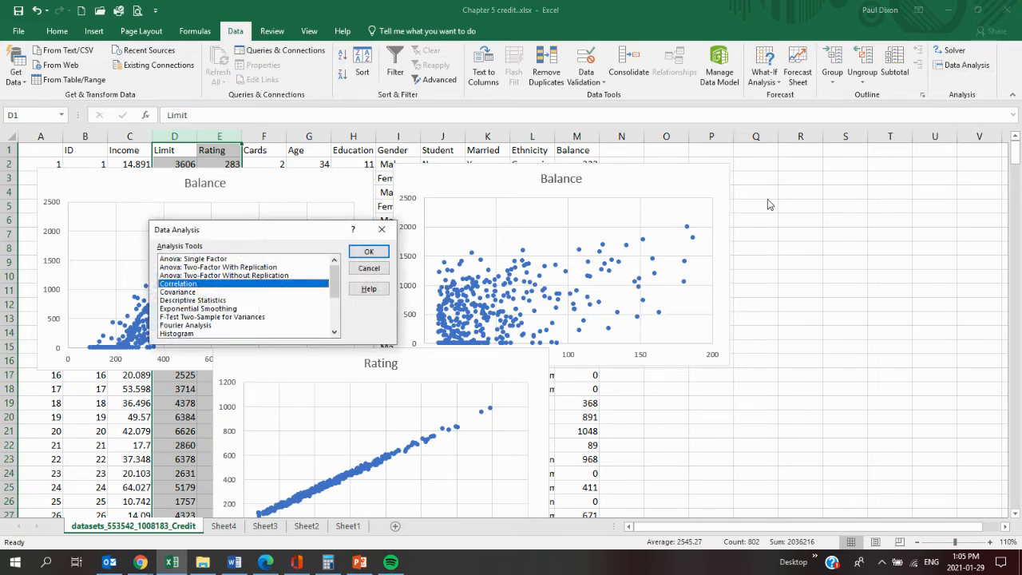
click(367, 252)
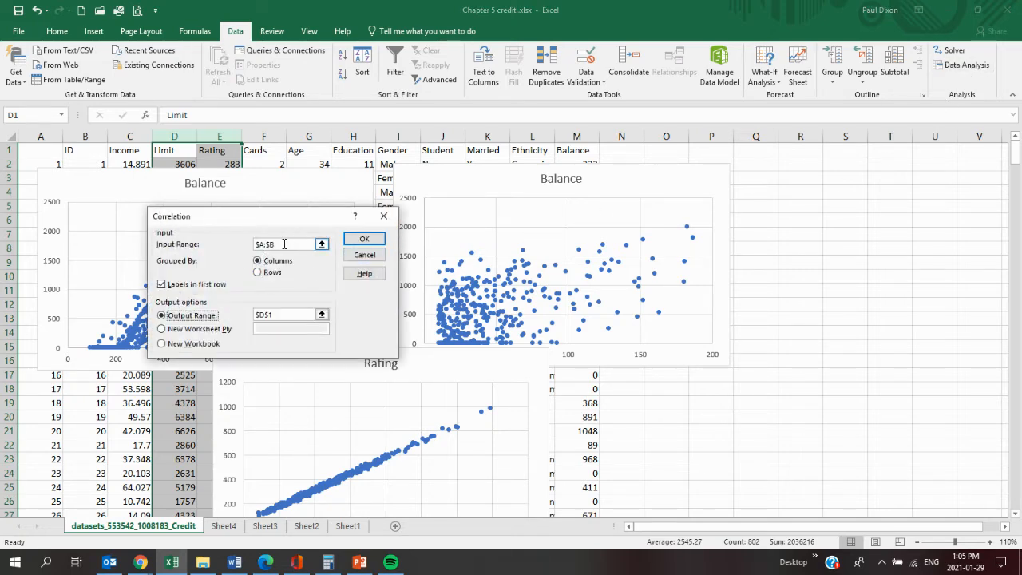
drag(284, 244, 232, 238)
key(BackSpace)
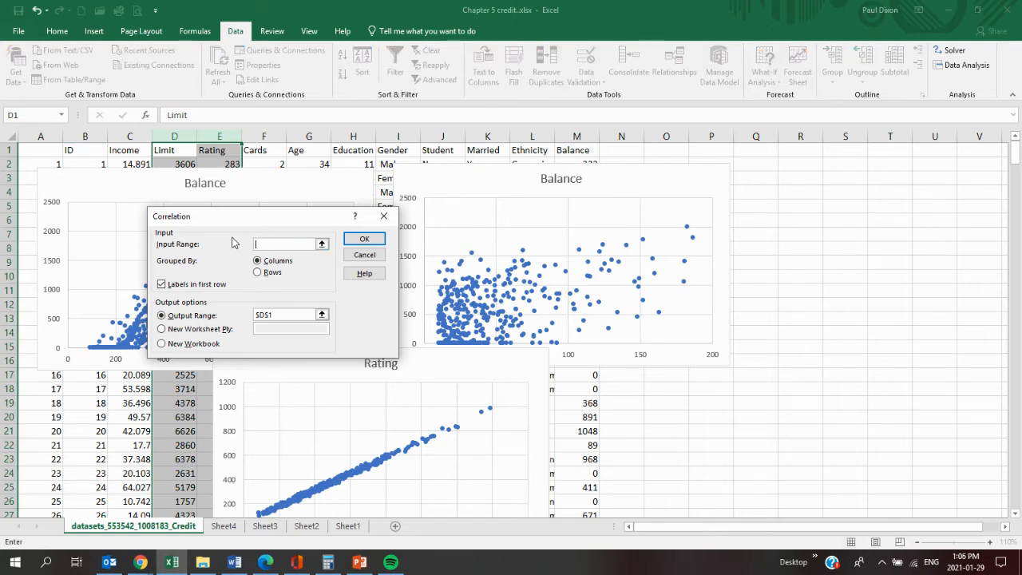
drag(176, 139, 217, 139)
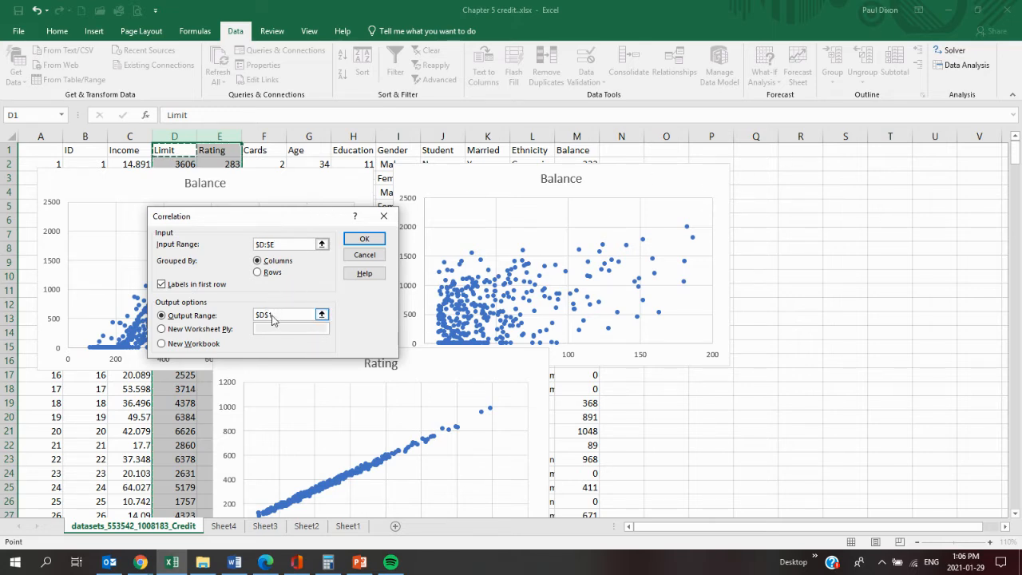
drag(277, 314, 257, 314)
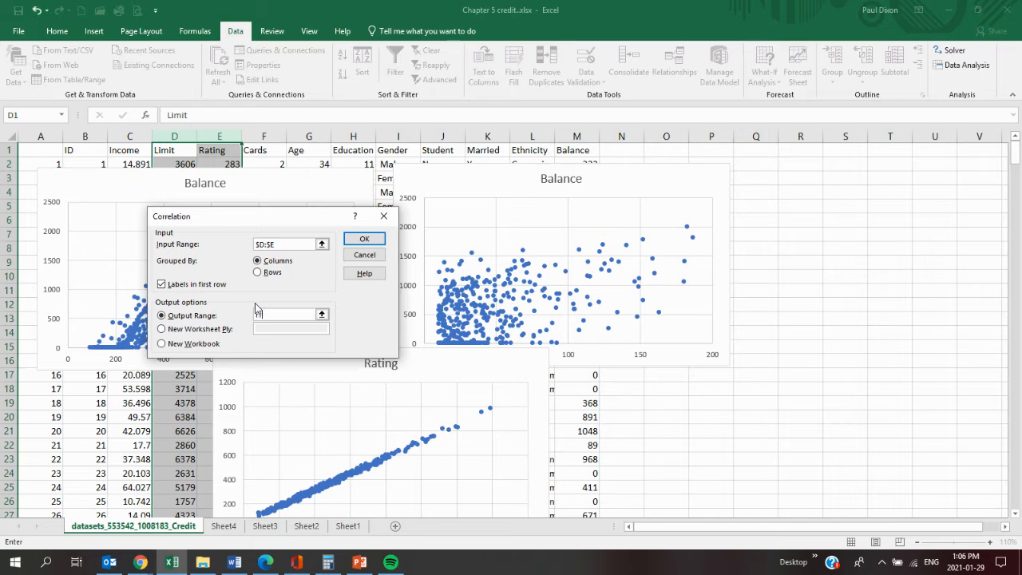
key(Return)
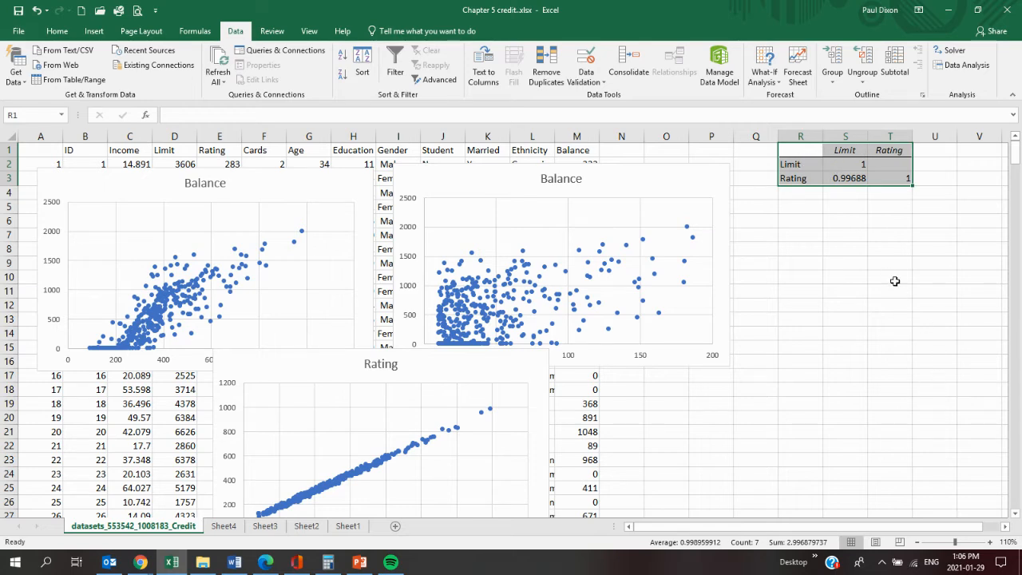
Move the Limit and Rating correlation table from R1 to cell O18, beside the charts.
key(ctrl+c)
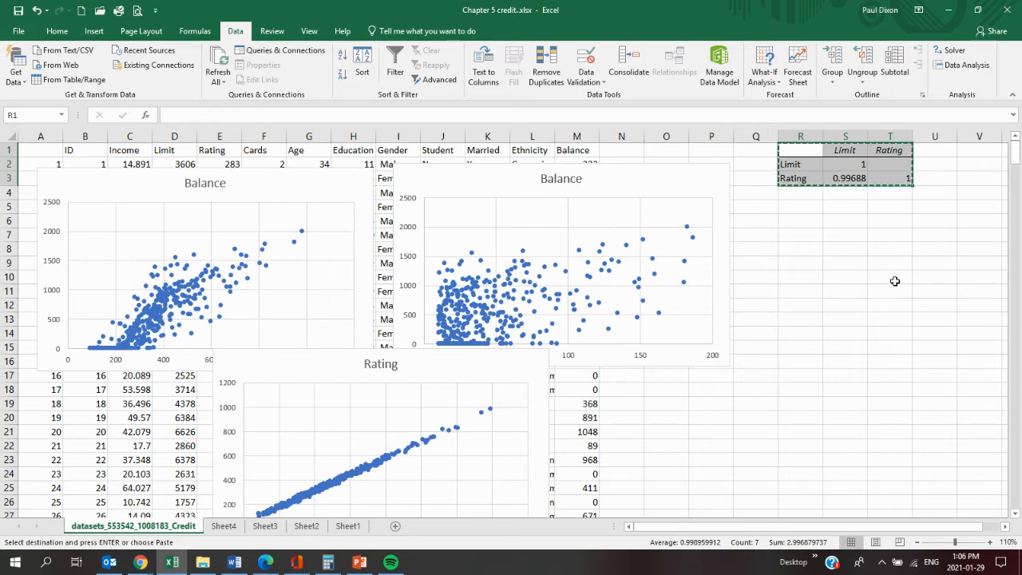
click(673, 391)
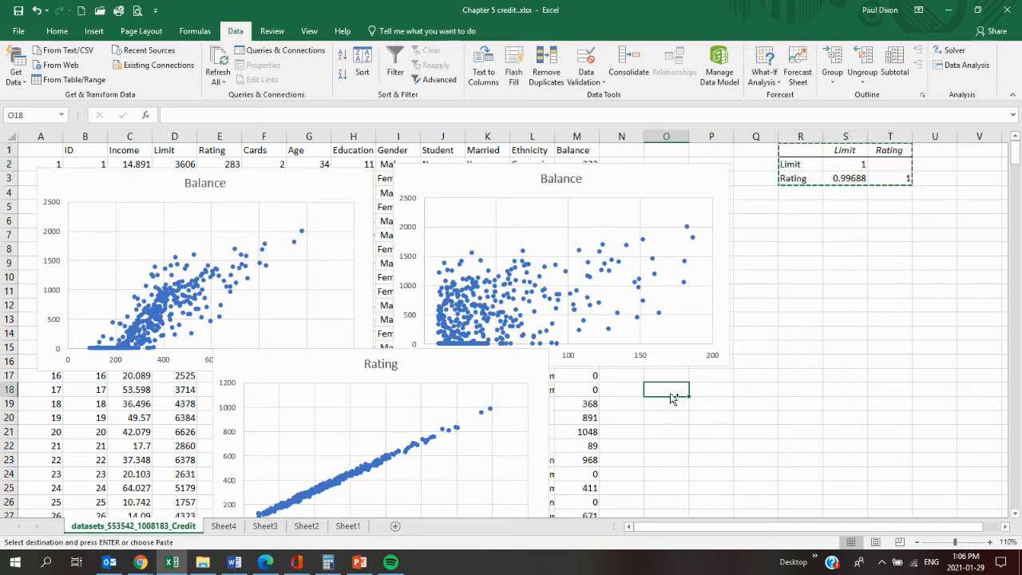
key(ctrl+v)
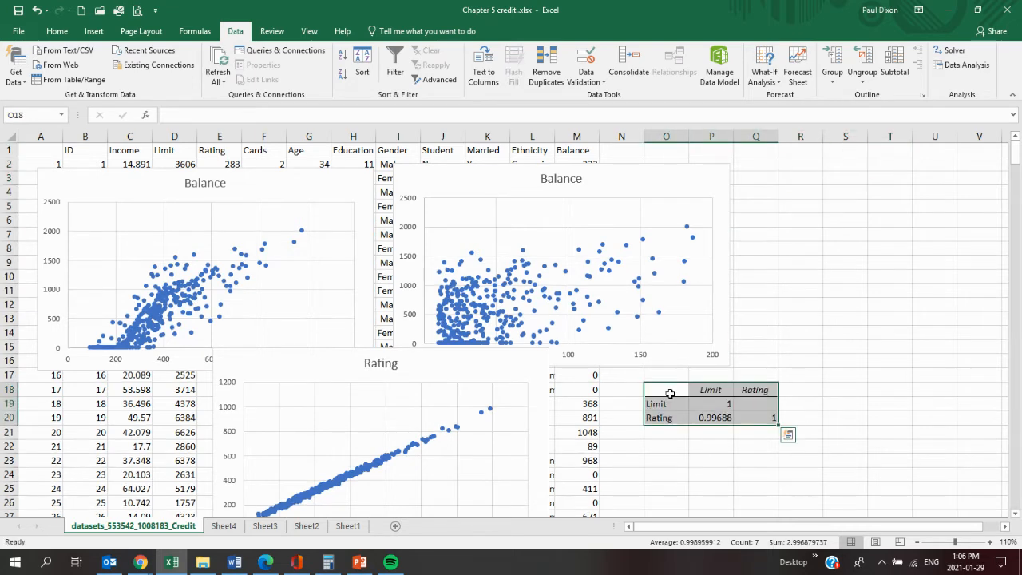
Apply the quick layout with axis titles, a legend and a linear trendline to the Limit and Rating scatter chart.
click(989, 542)
click(989, 542)
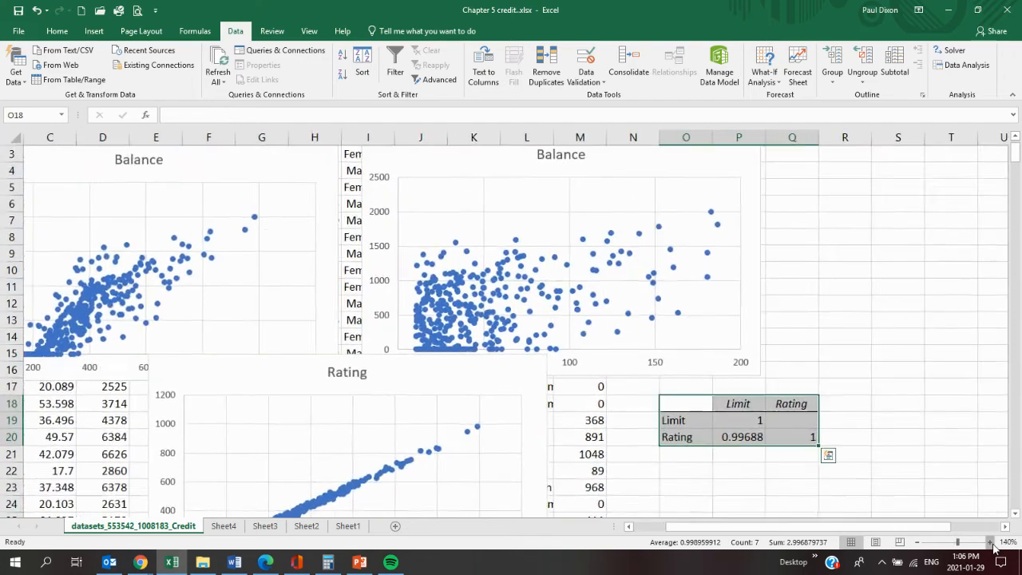
click(990, 542)
click(990, 542)
click(990, 542)
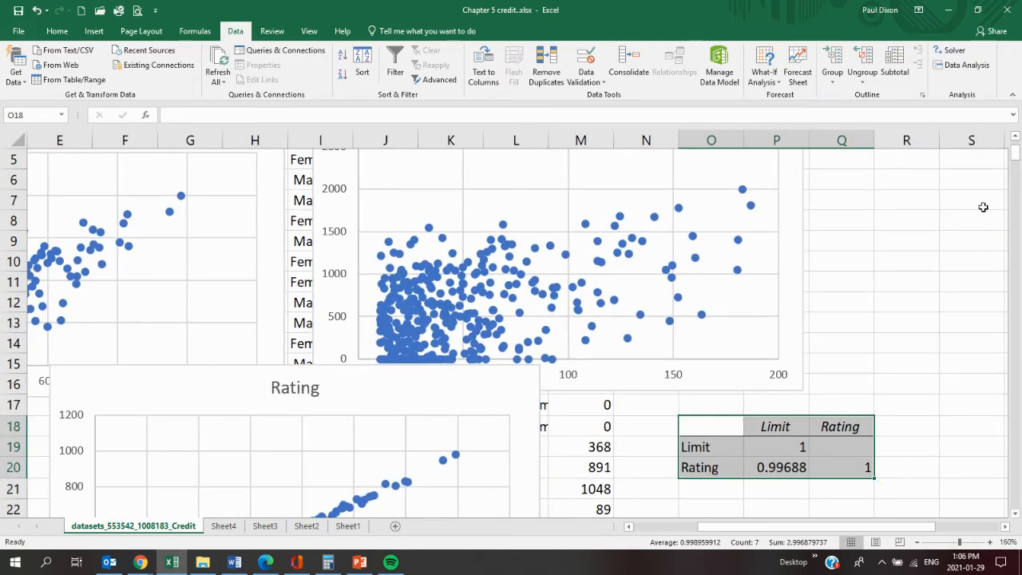
drag(1012, 157, 1012, 158)
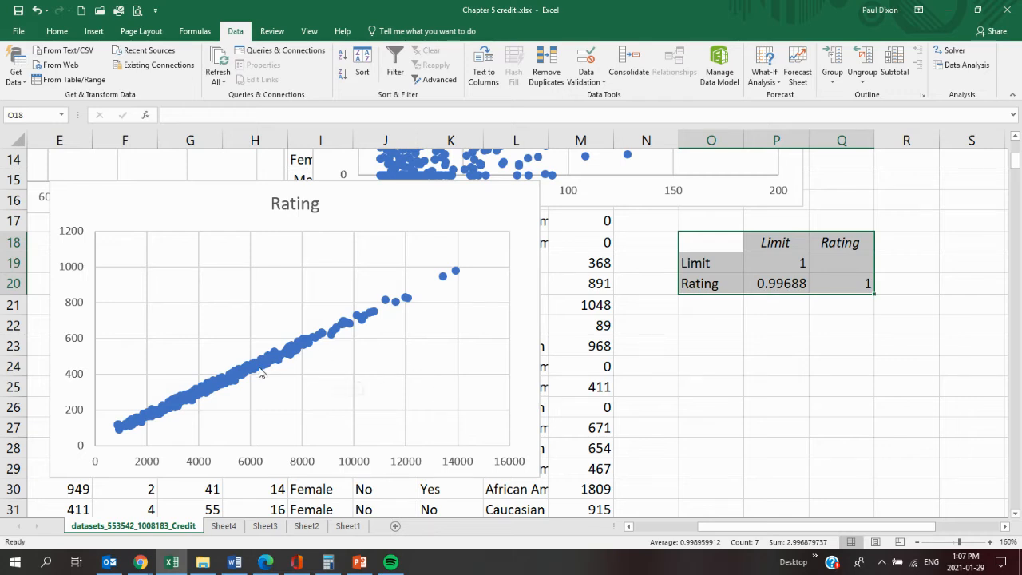
click(328, 361)
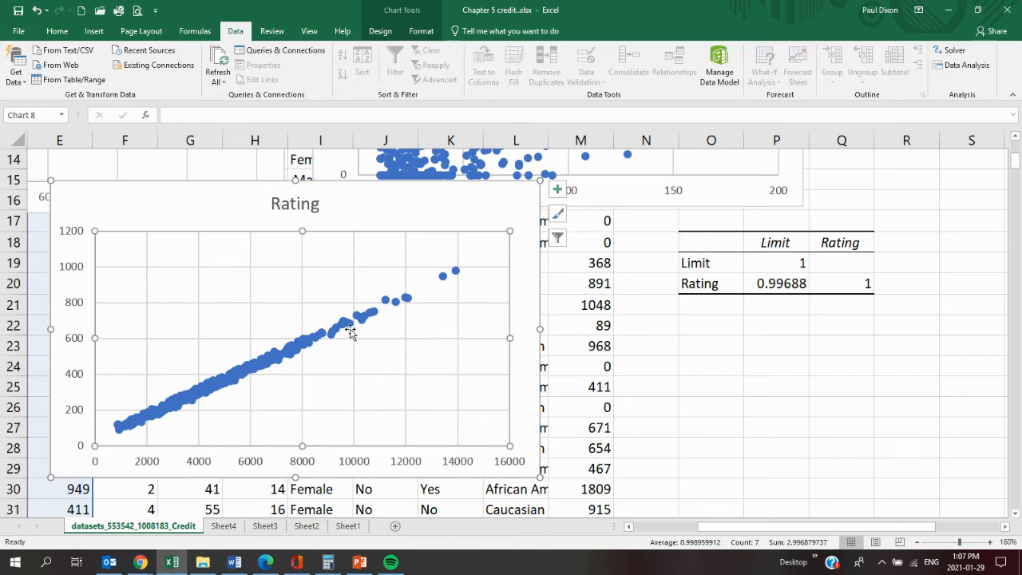
click(380, 32)
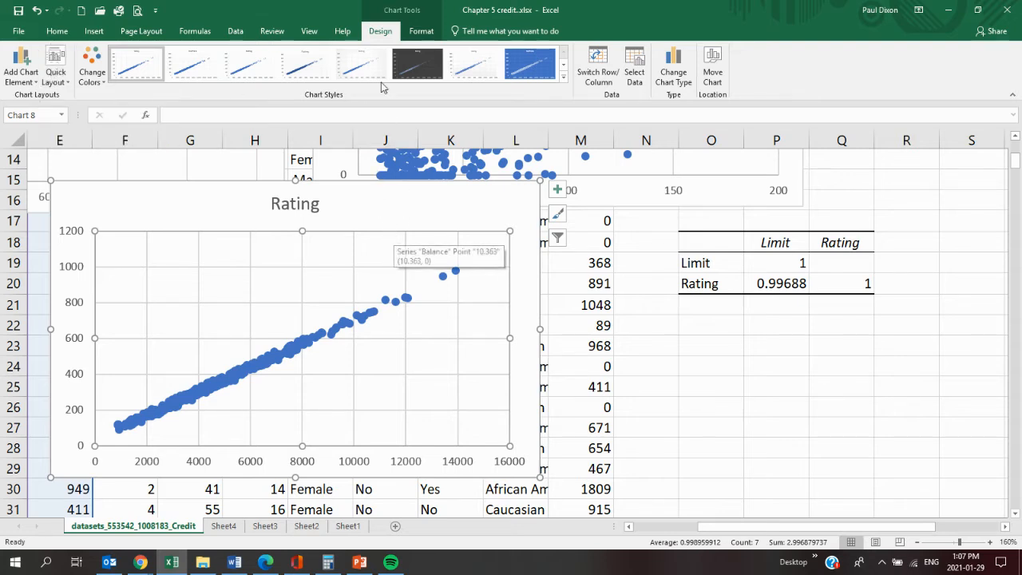
click(55, 65)
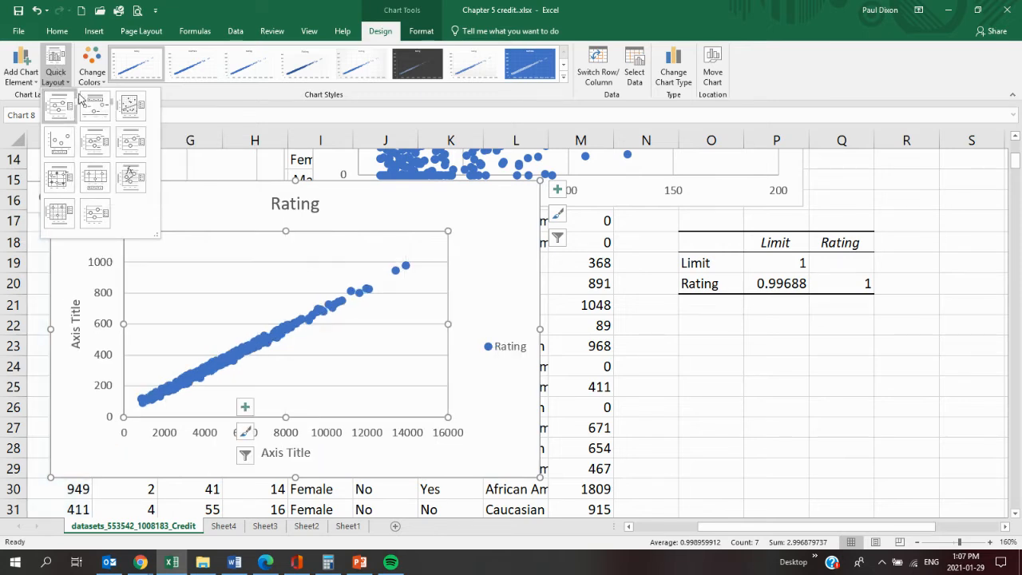
click(130, 112)
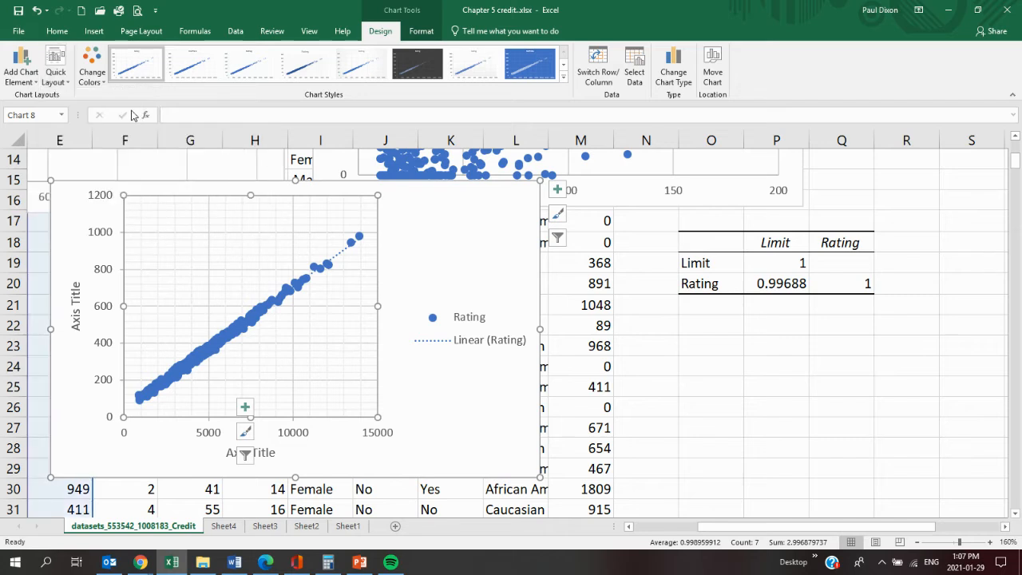
Format the trendline of the Limit and Rating chart as a solid gold line with a 3 pt weight.
click(339, 256)
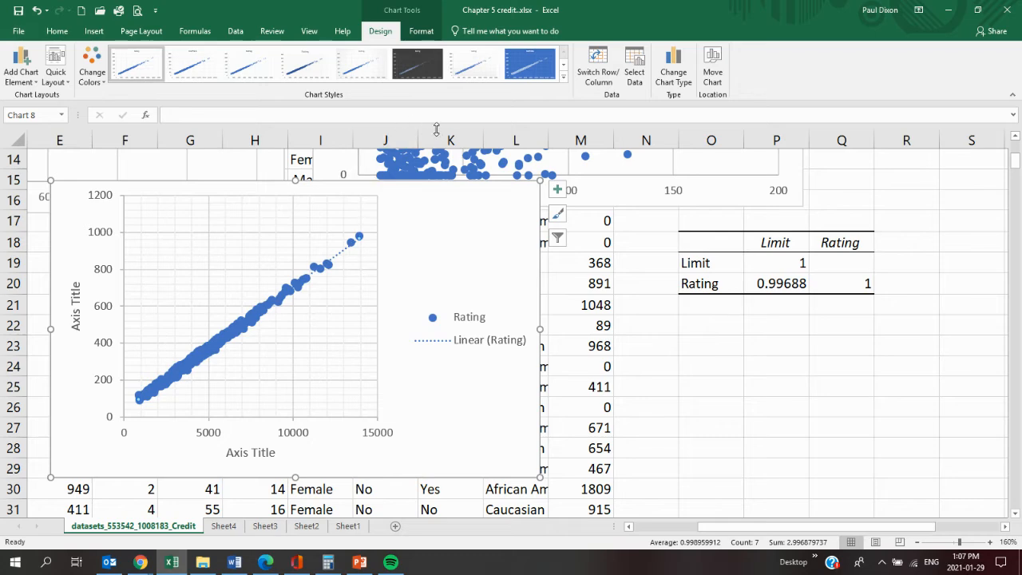
click(421, 31)
click(358, 73)
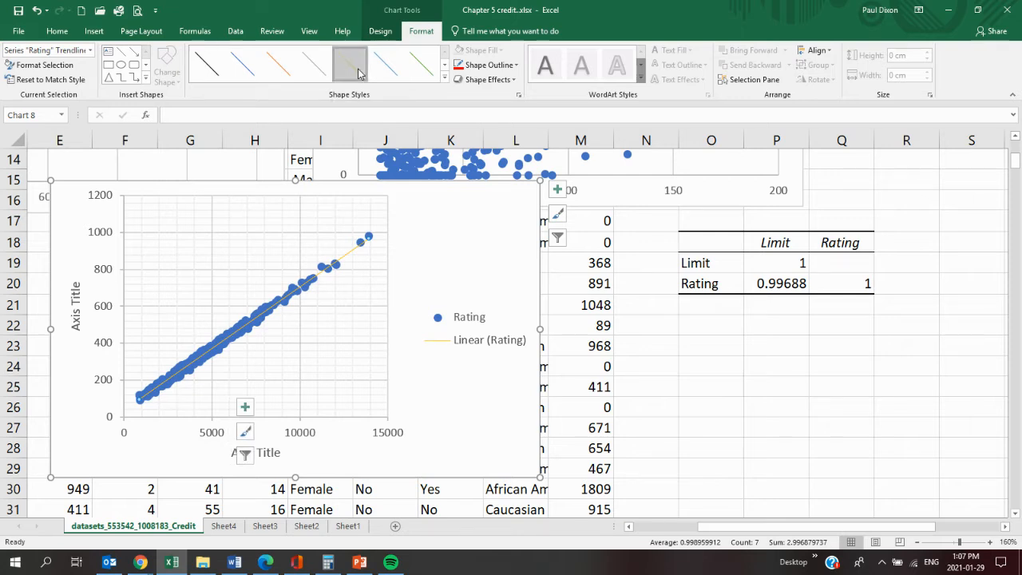
click(489, 64)
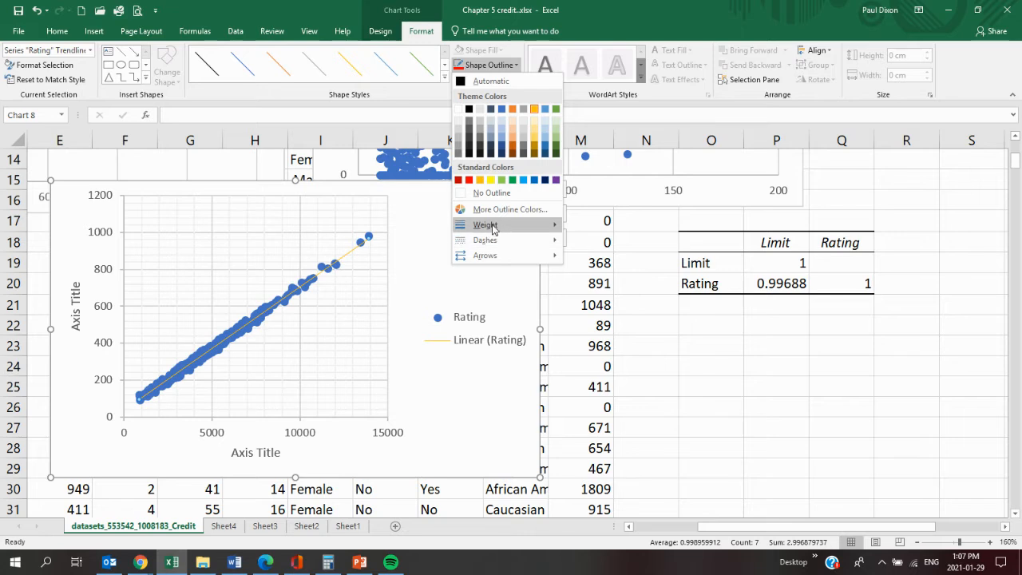
mouse_move(493, 226)
click(621, 304)
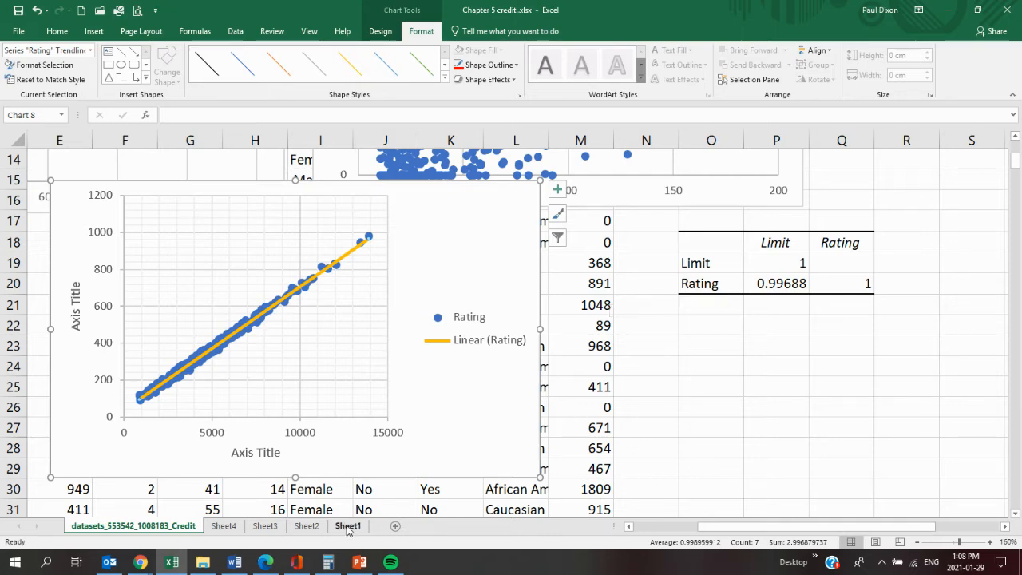
On Sheet2, nudge the Age and Income chart slightly left and apply the quick layout with a legend and linear trendline.
click(304, 528)
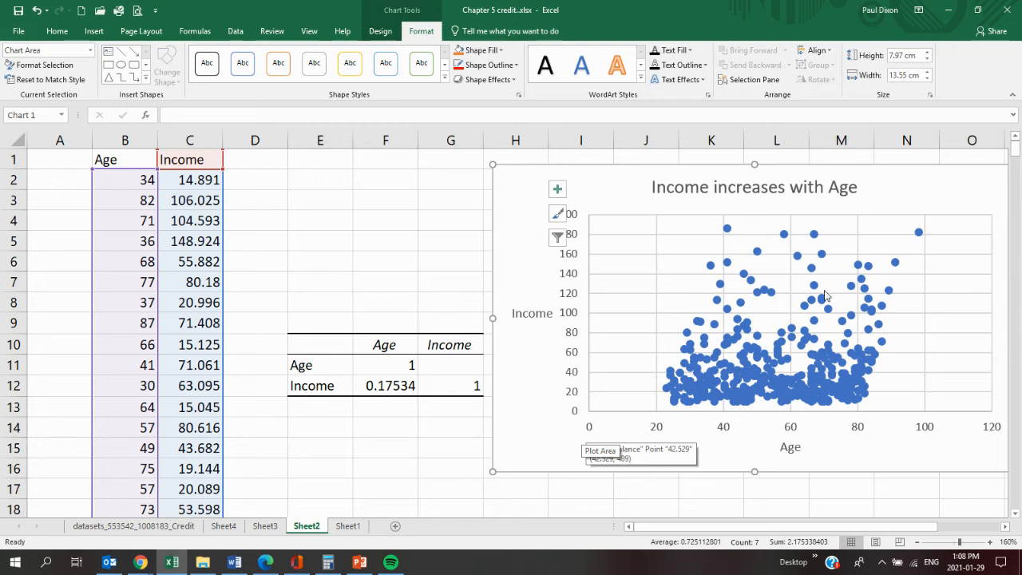
drag(611, 194, 607, 193)
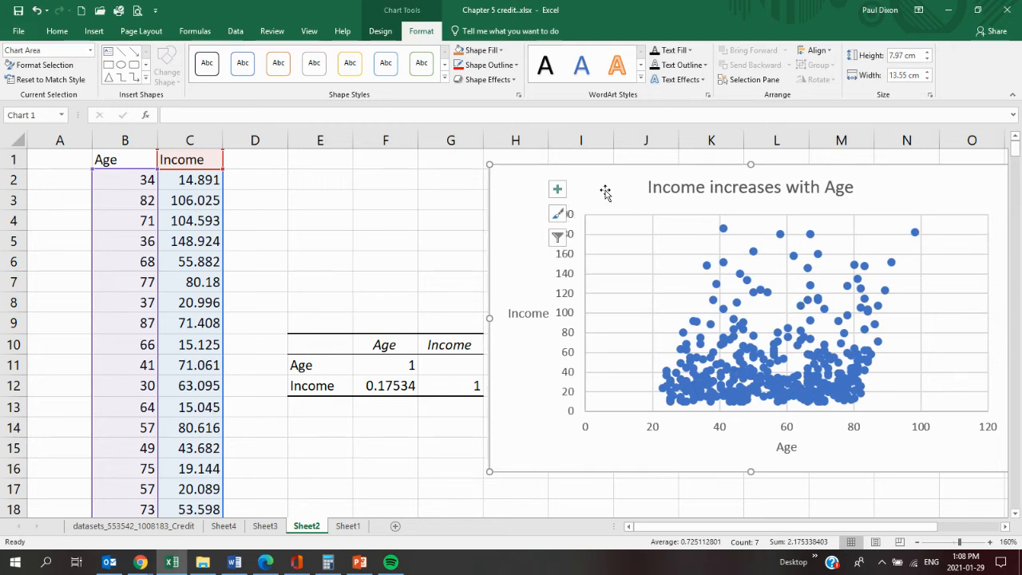
click(378, 37)
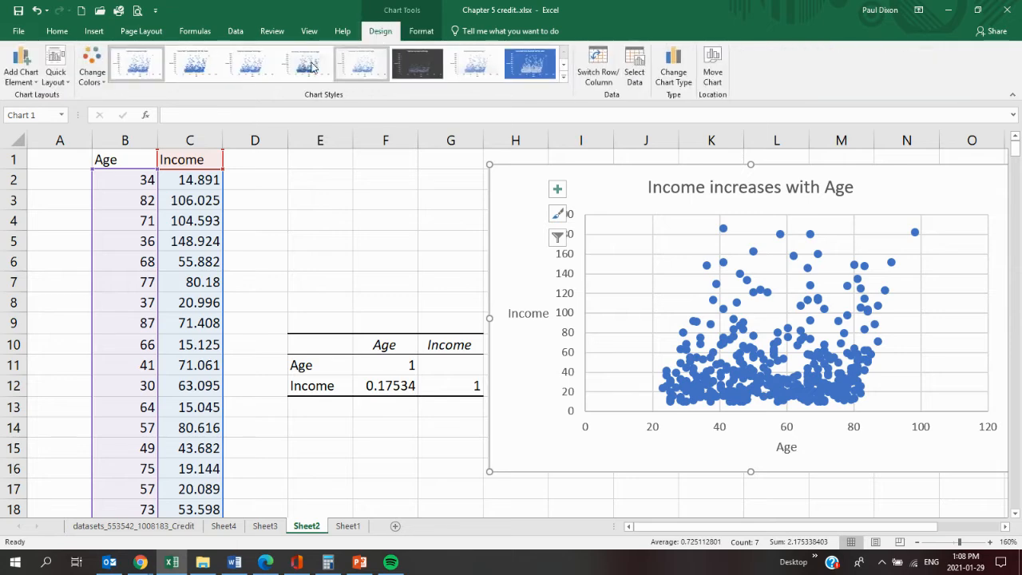
click(55, 64)
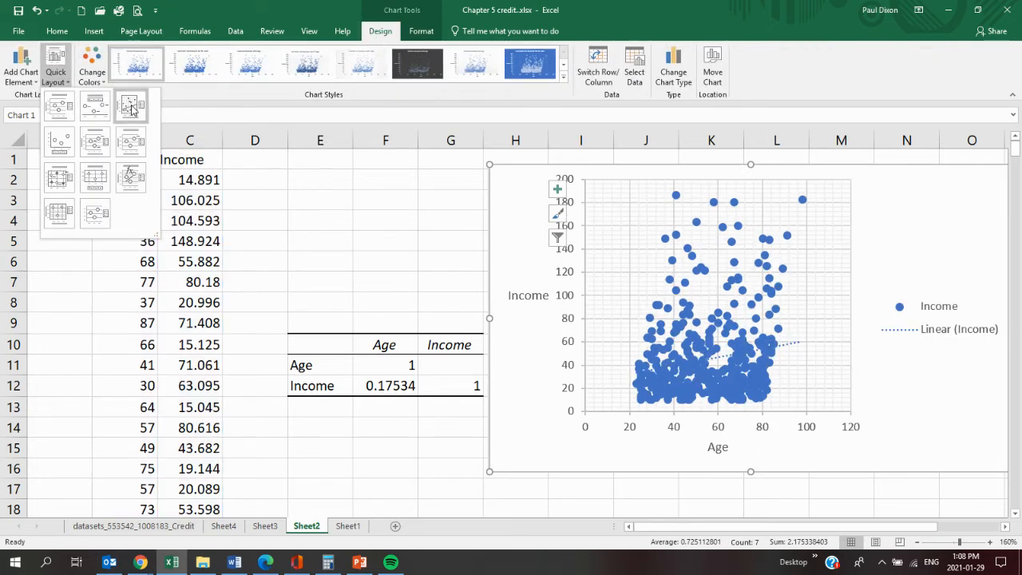
click(131, 106)
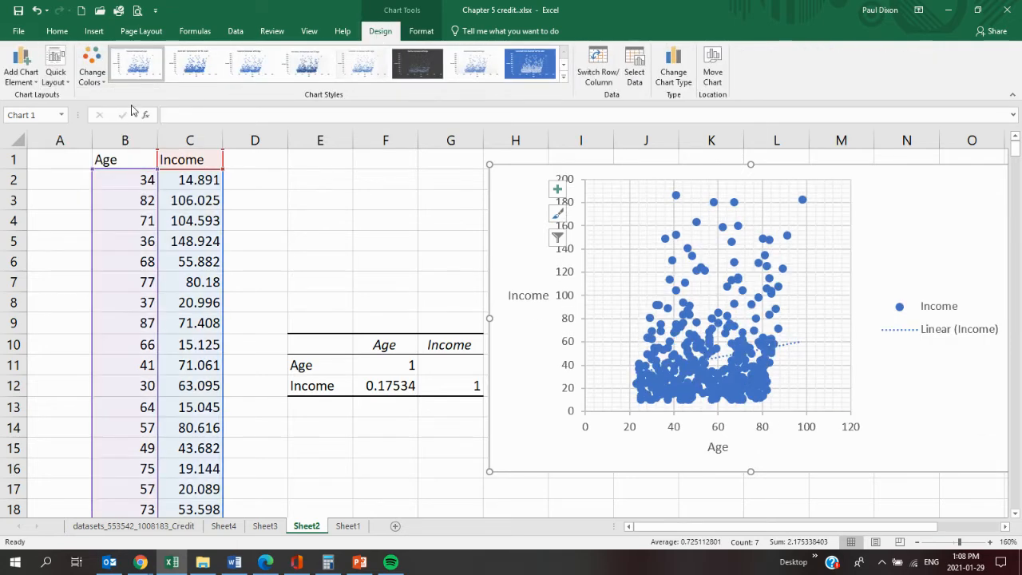
Format the trendline of the Age and Income chart as a solid gold line with a 3 pt weight.
click(791, 347)
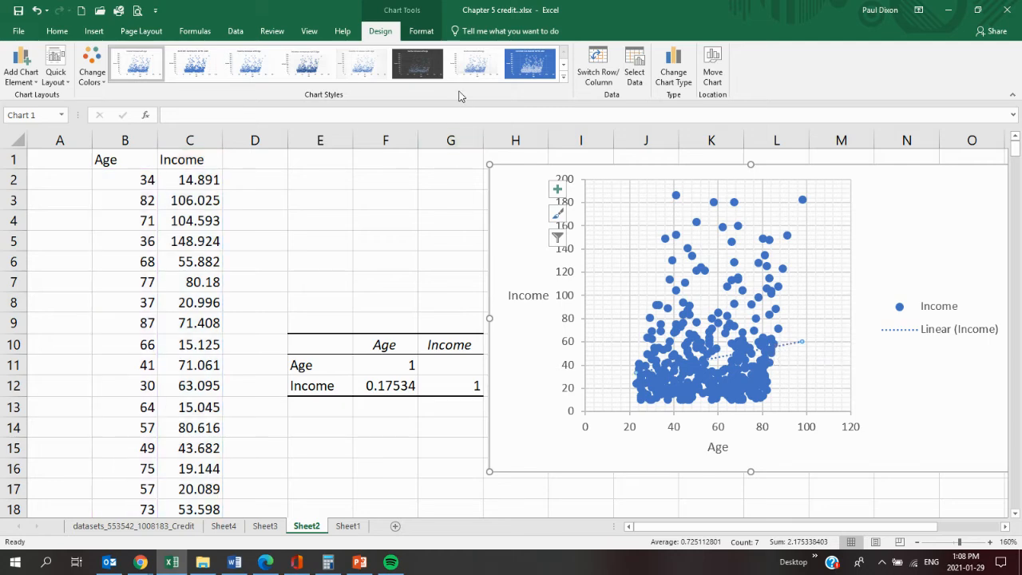
click(423, 32)
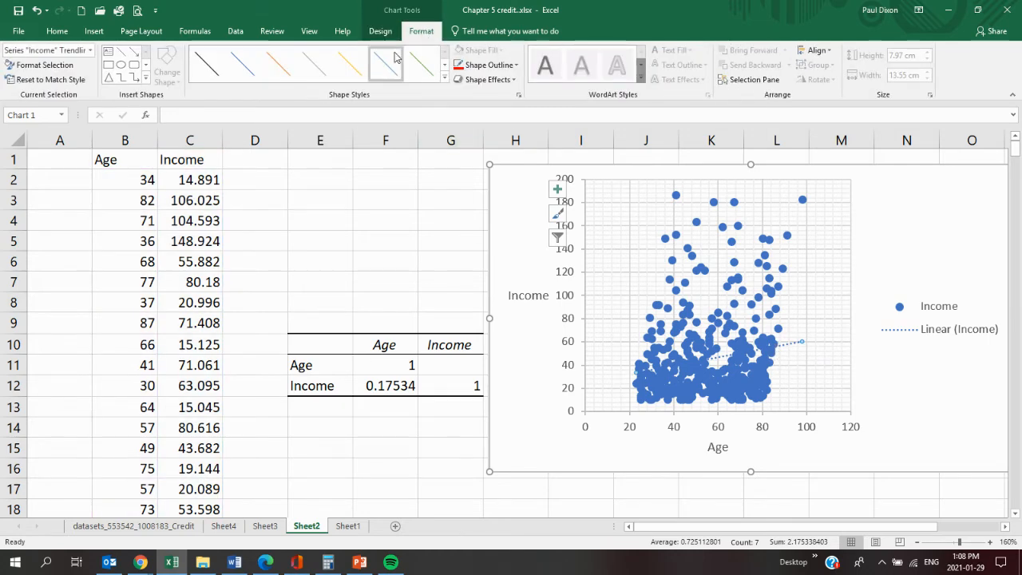
click(351, 64)
click(488, 66)
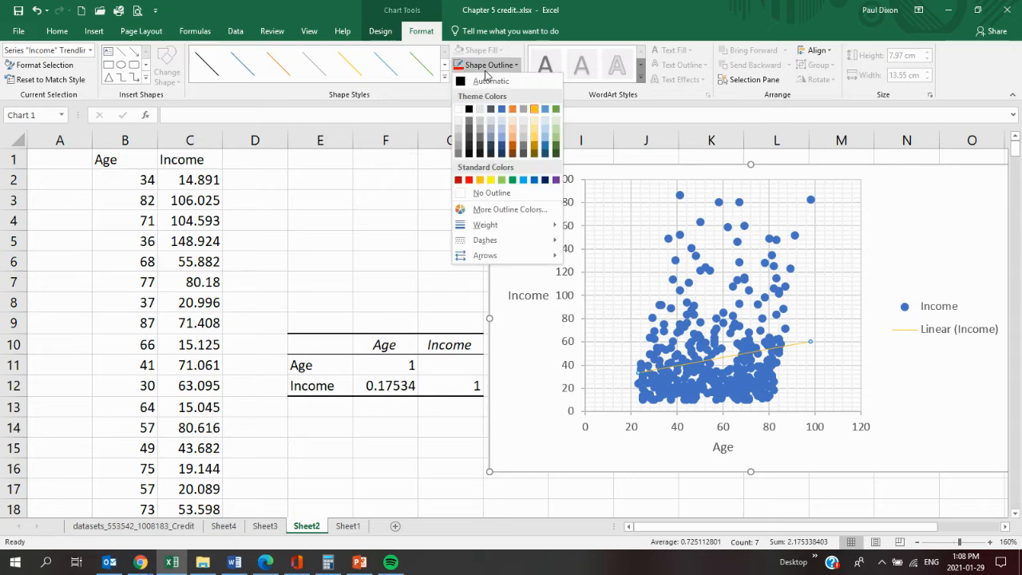
mouse_move(486, 229)
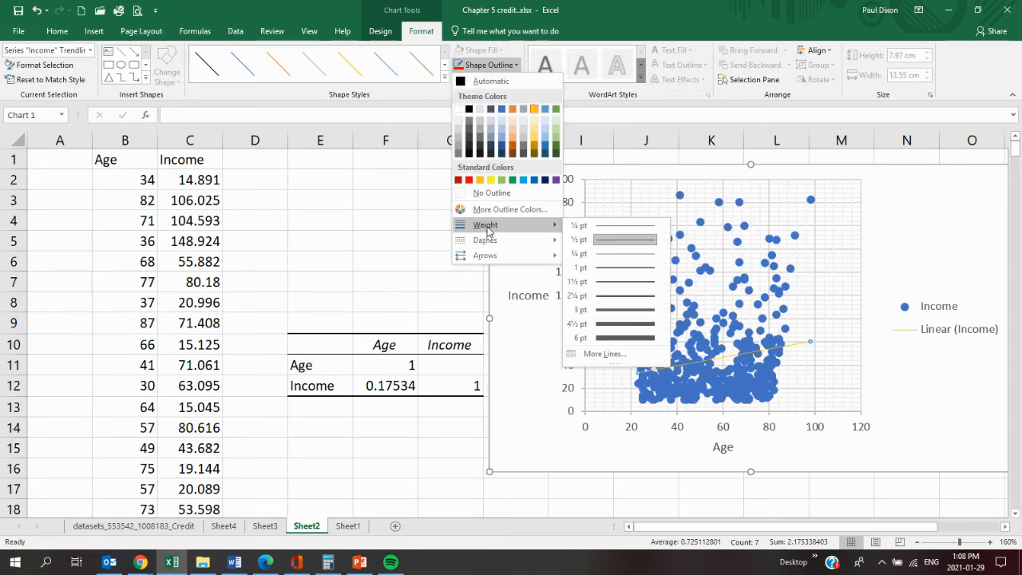
click(615, 308)
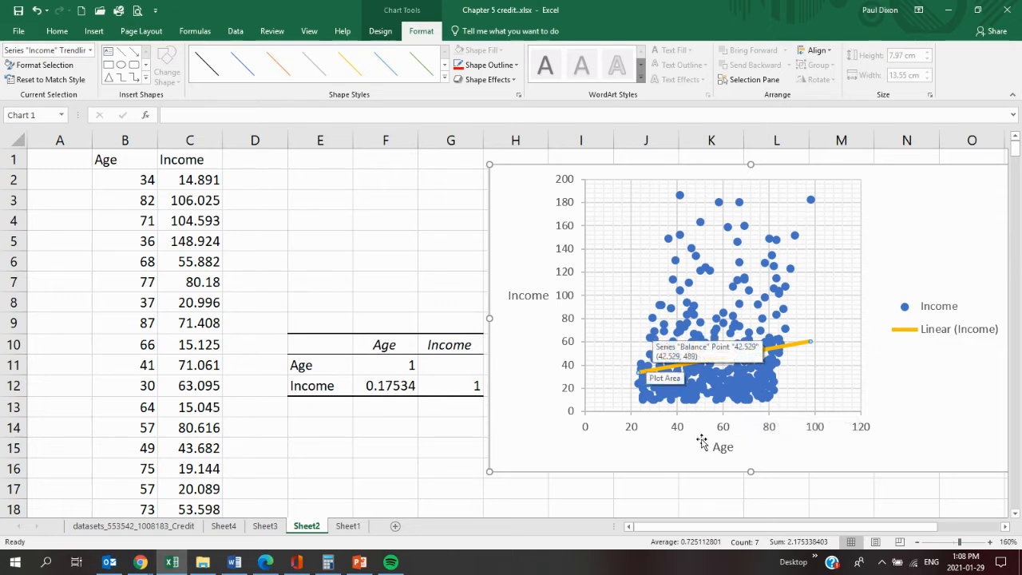
On Sheet3, apply the quick layout with axis titles, a legend and a linear trendline to the Income and Balance scatter chart.
click(267, 526)
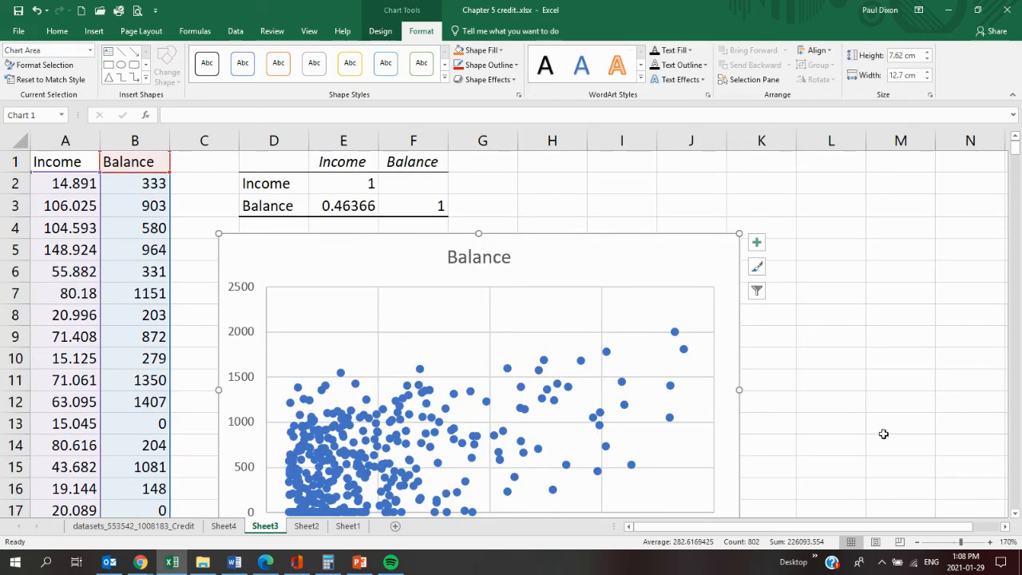
click(1015, 514)
click(1015, 514)
click(456, 274)
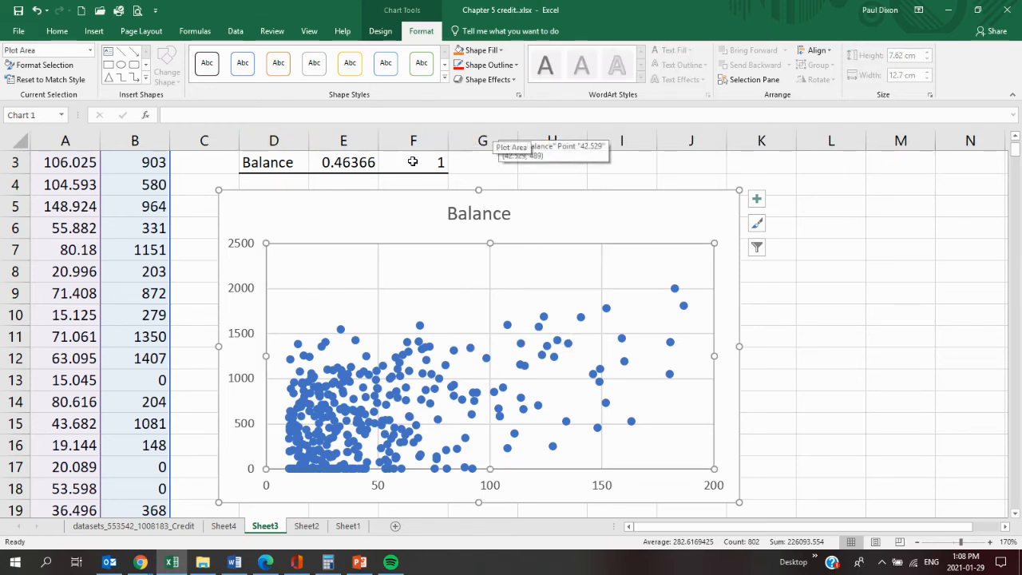
click(380, 33)
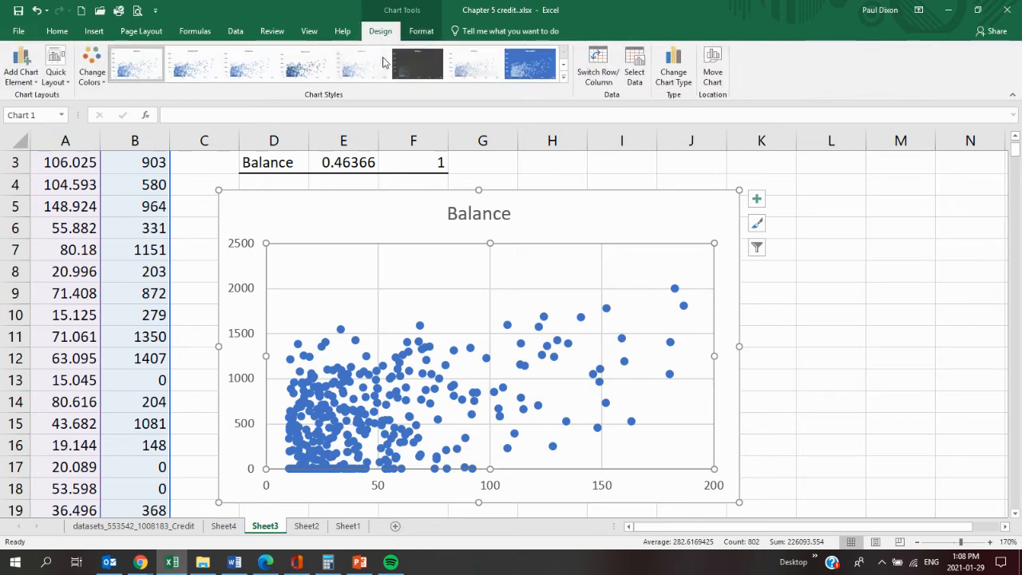
click(57, 65)
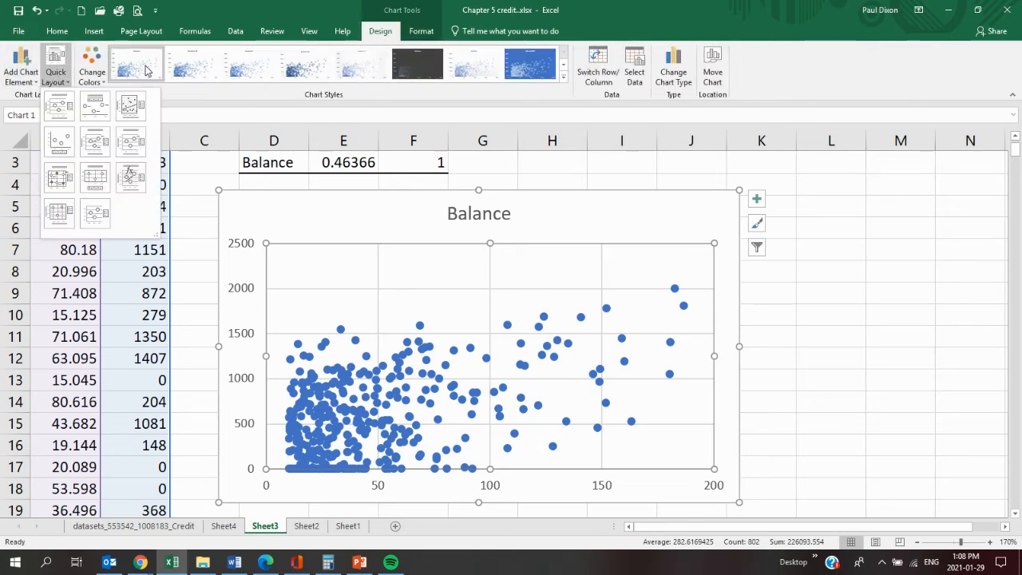
click(130, 109)
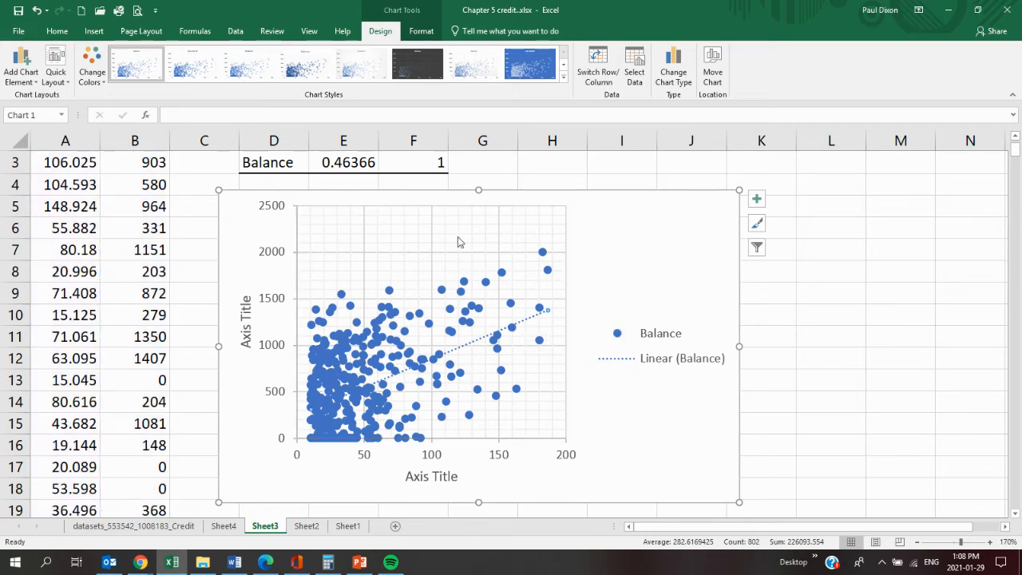
Format the trendline of the Income and Balance chart as a solid gold line with a 3 pt weight.
click(425, 34)
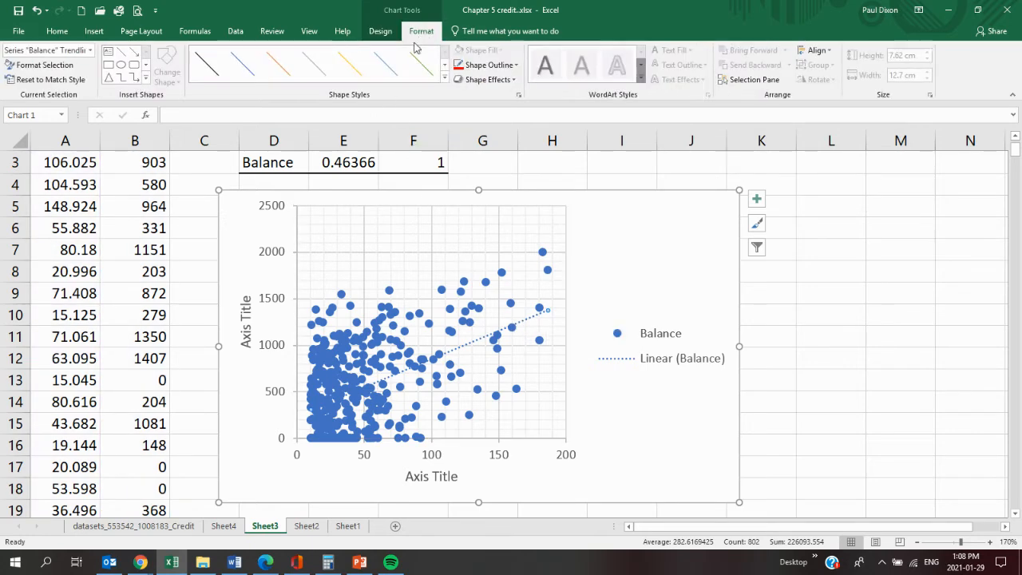
click(351, 69)
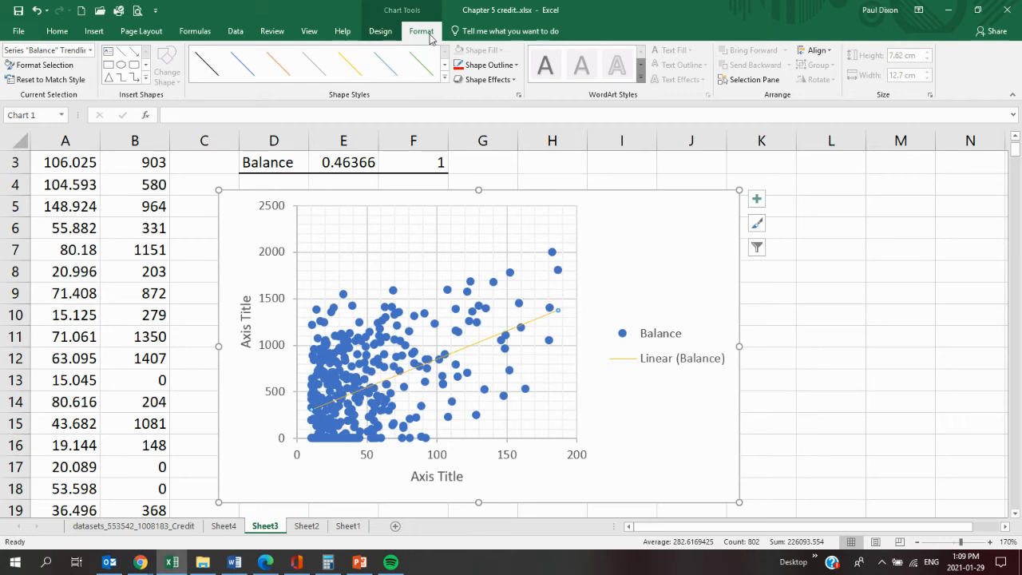
click(488, 68)
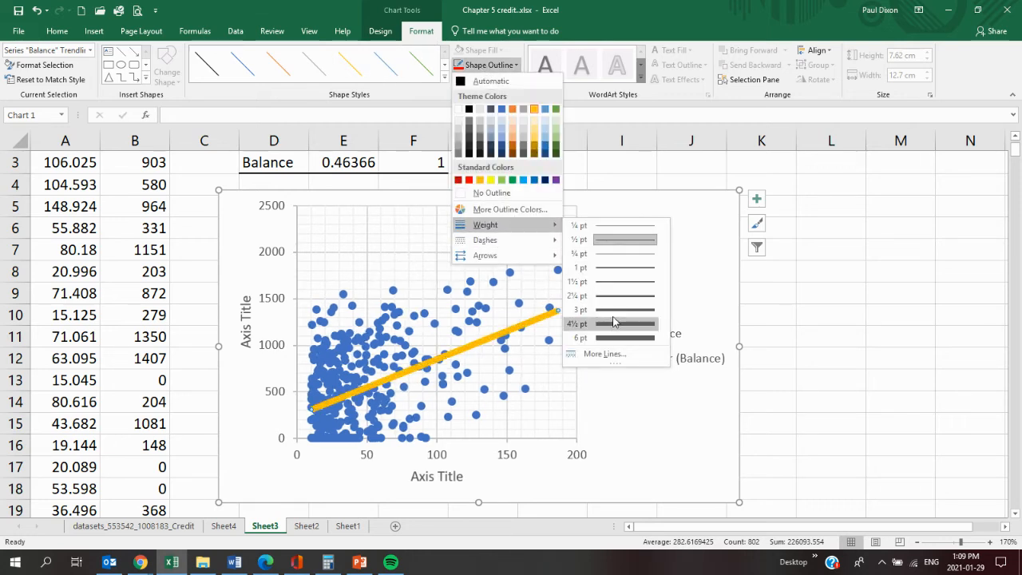
click(614, 308)
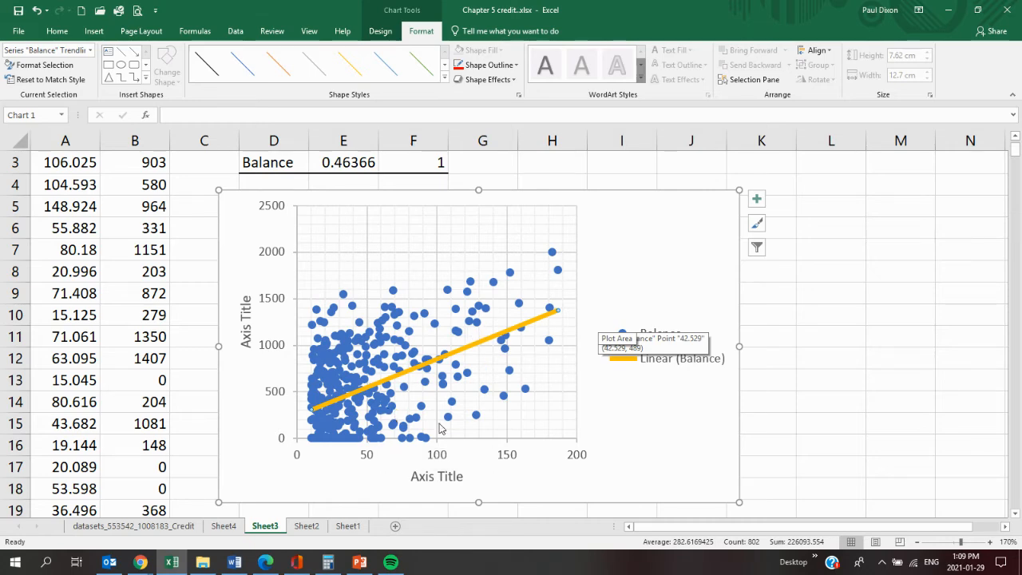
On Sheet4, apply the quick layout with axis titles, a legend and a linear trendline to the Rating and Balance scatter chart.
click(227, 527)
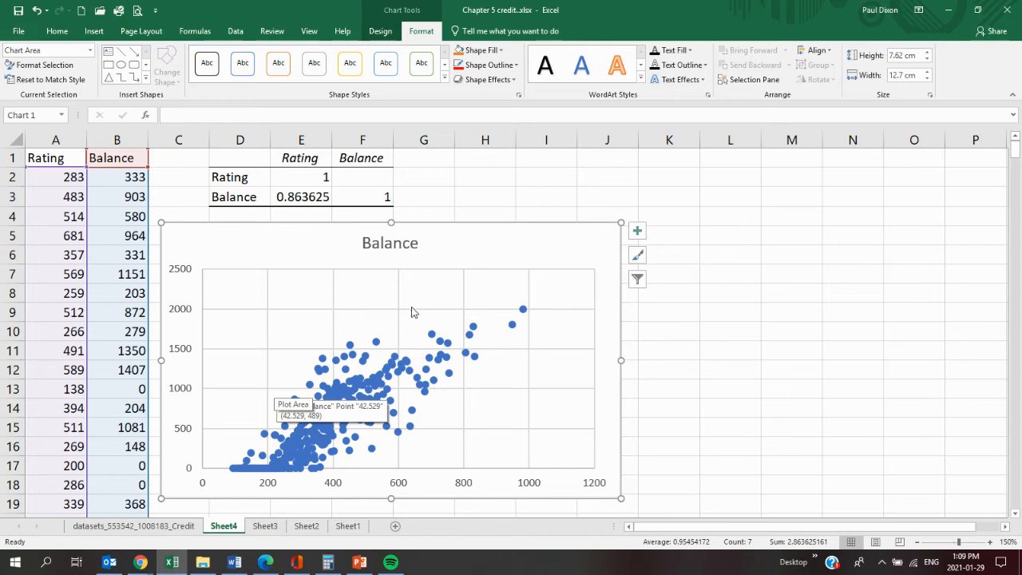
click(381, 32)
click(58, 72)
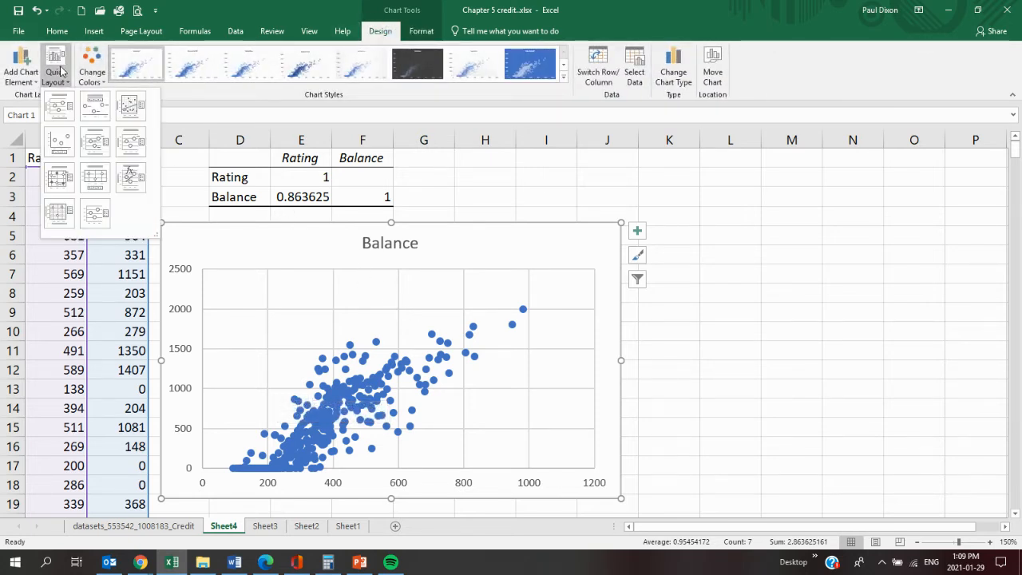
click(130, 105)
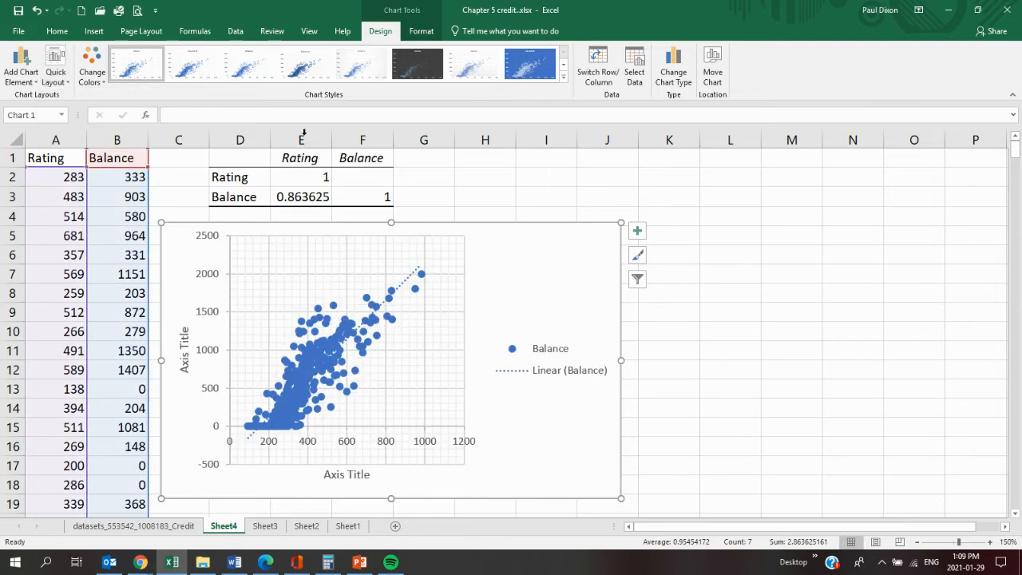
Format the trendline of the Rating and Balance chart as a solid gold line with a 3 pt weight.
click(419, 273)
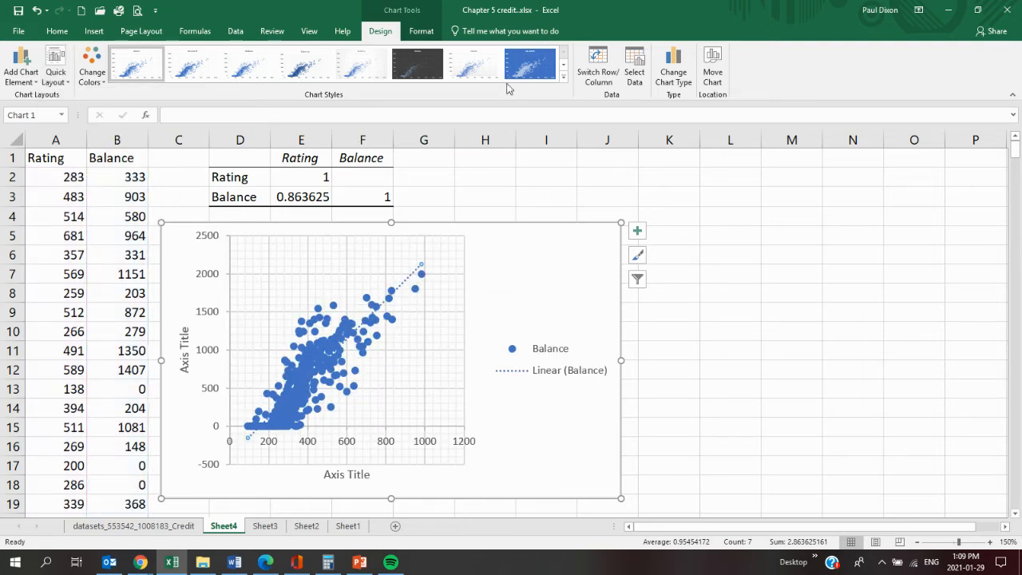
click(418, 32)
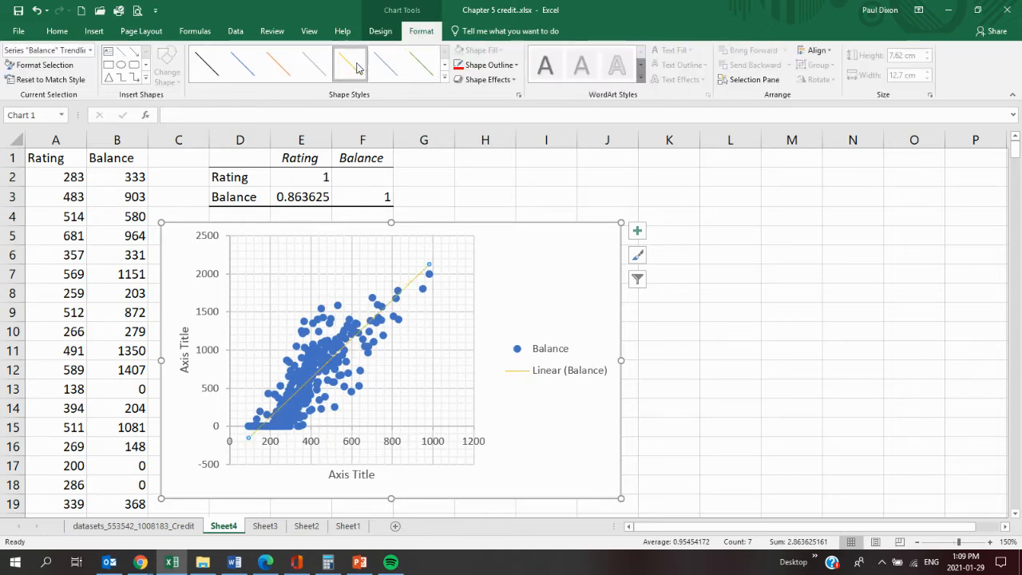
click(488, 65)
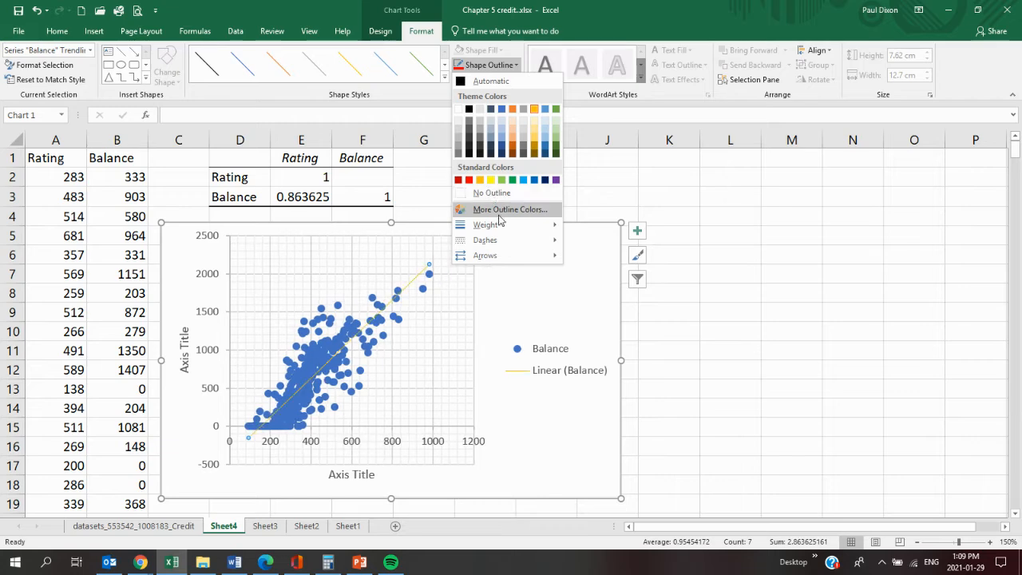
mouse_move(502, 225)
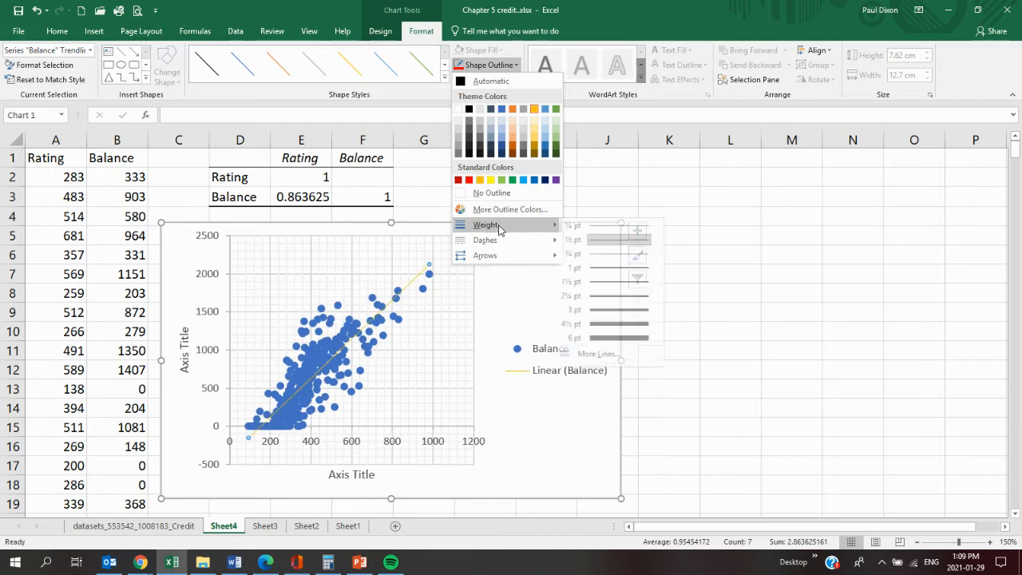
click(619, 312)
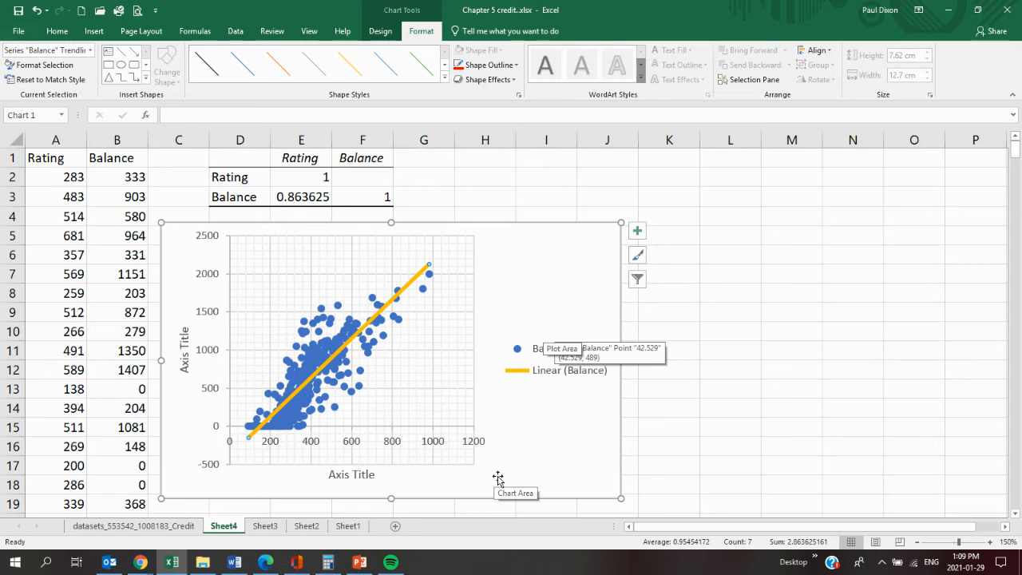
Compare the scatter charts and their trendlines on Sheet2, Sheet4 and the credit data sheet.
click(311, 526)
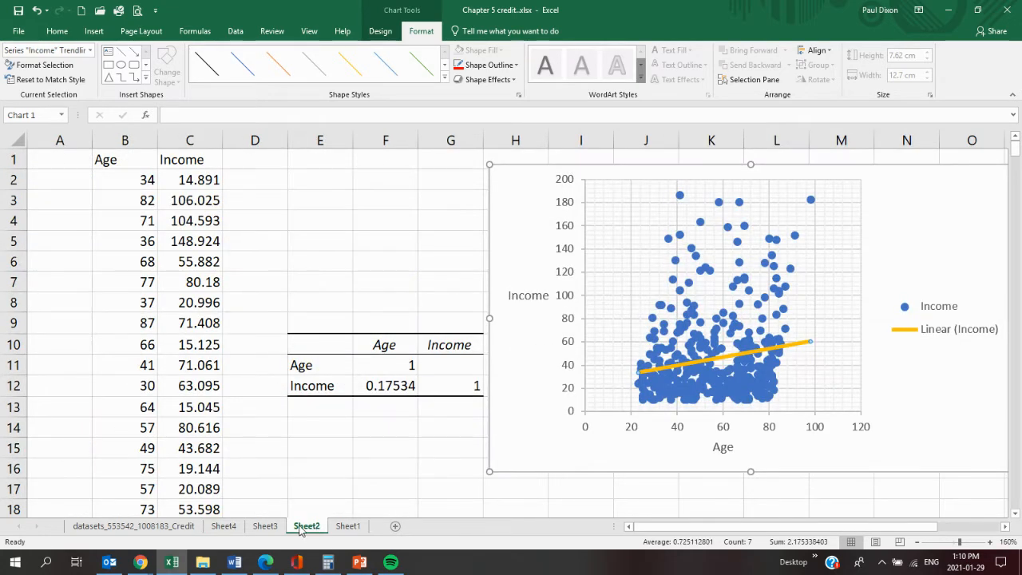
click(225, 527)
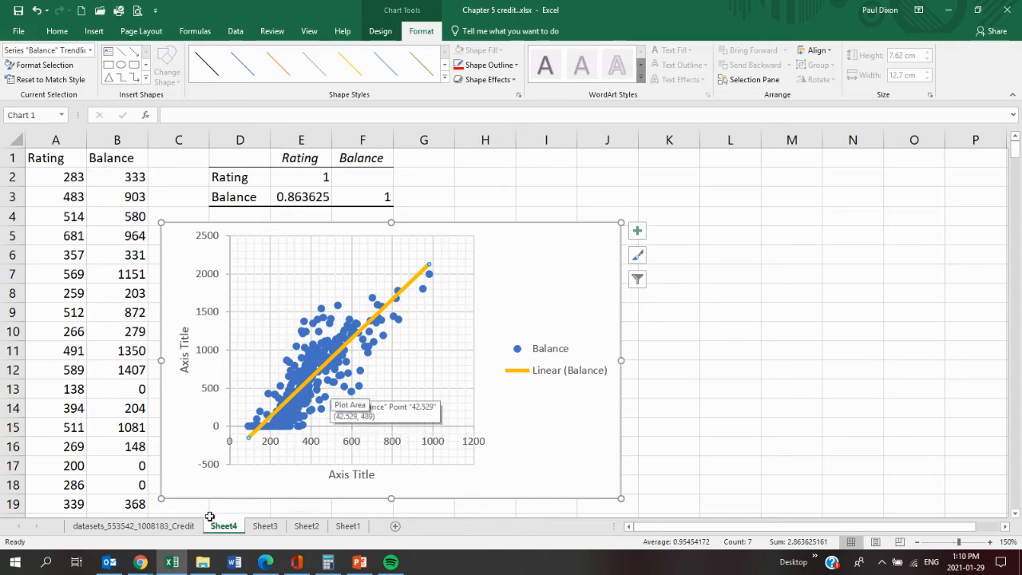
click(177, 530)
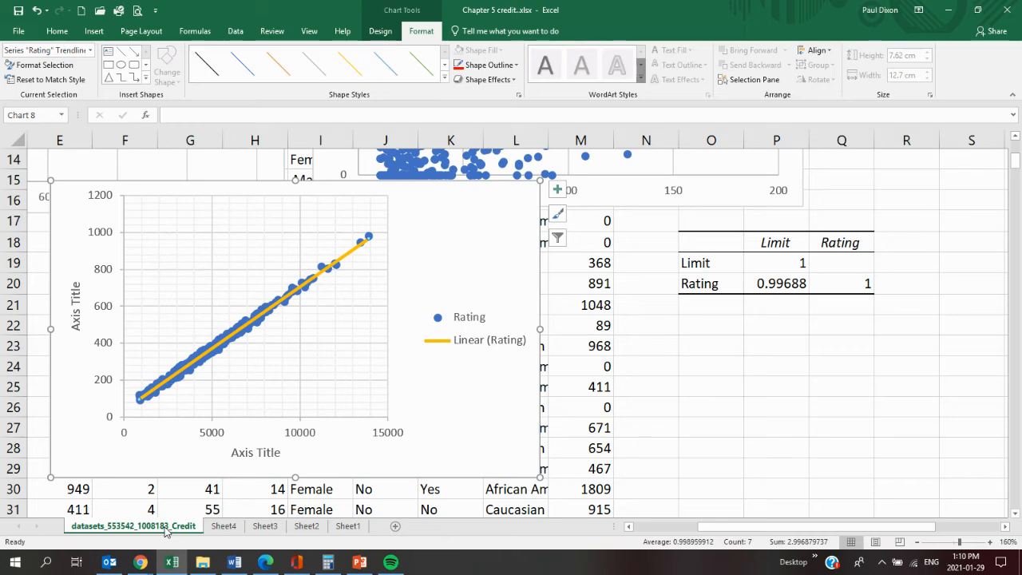
On Sheet4, draw an oval about 6.69 cm wide and 2.17 cm high over the Rating and Balance chart.
click(224, 526)
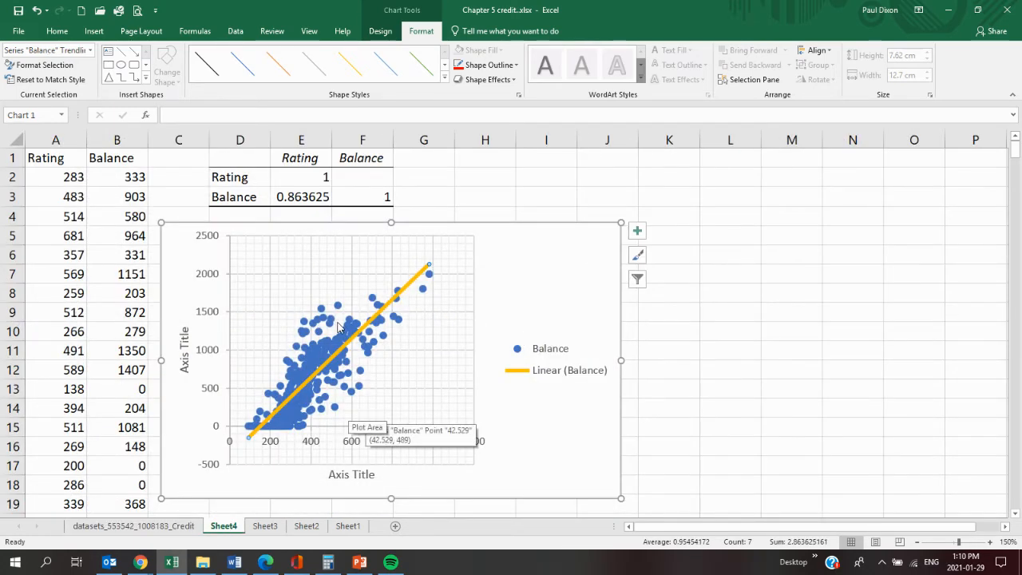
click(94, 31)
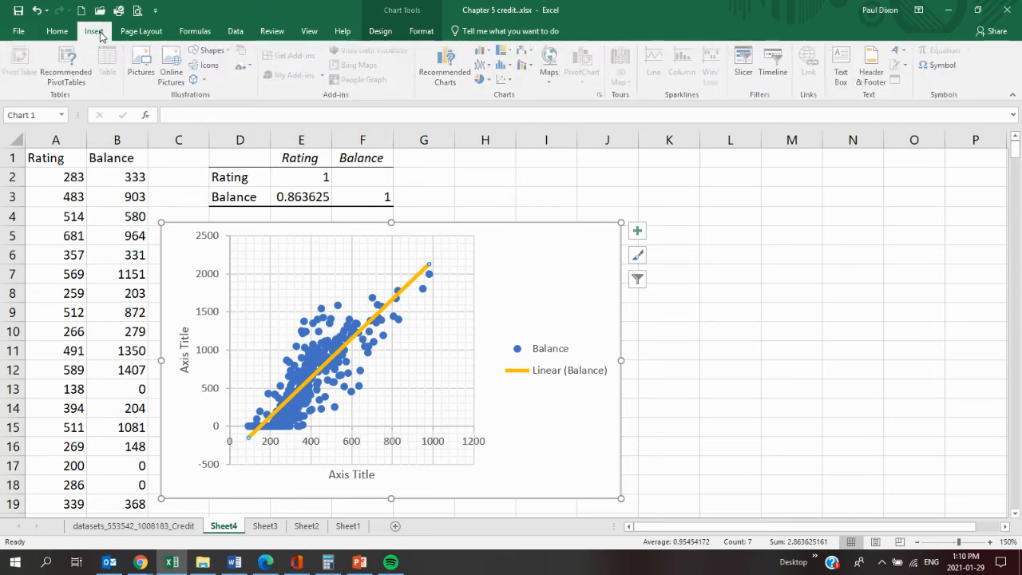
click(212, 50)
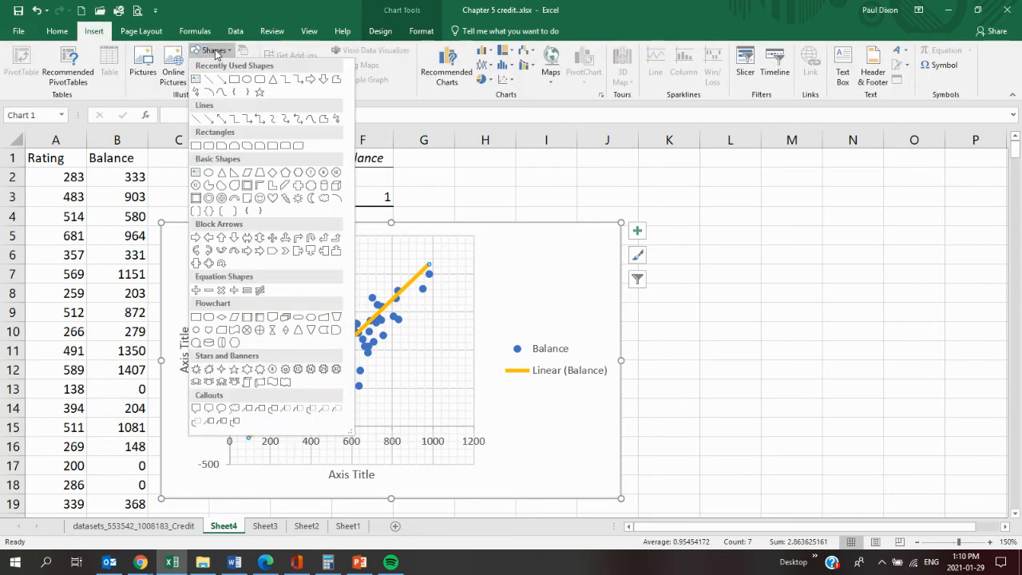
click(246, 81)
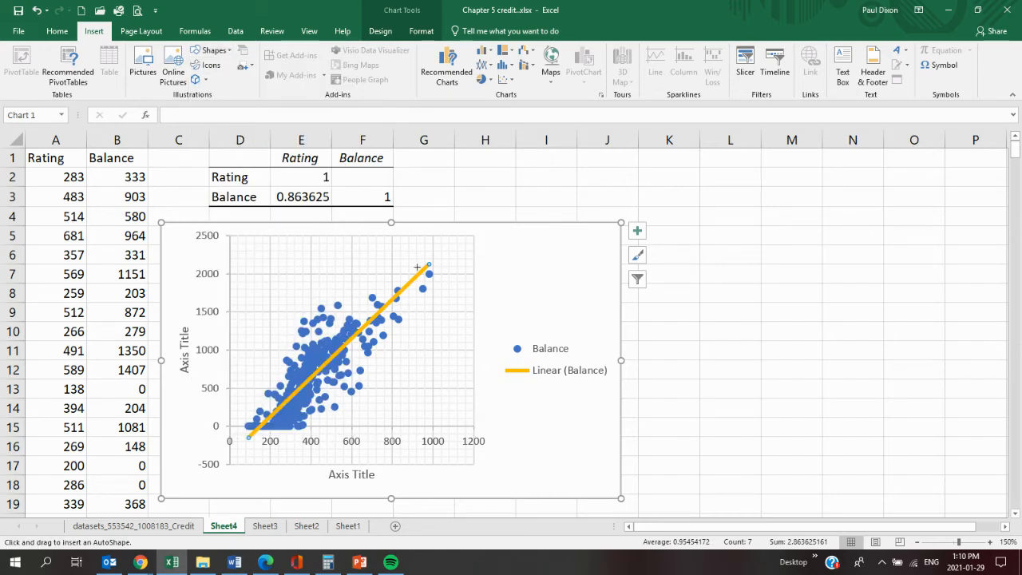
mouse_move(410, 253)
mouse_down()
mouse_move(338, 283)
mouse_move(246, 398)
mouse_move(260, 376)
mouse_move(237, 331)
mouse_move(167, 333)
mouse_up()
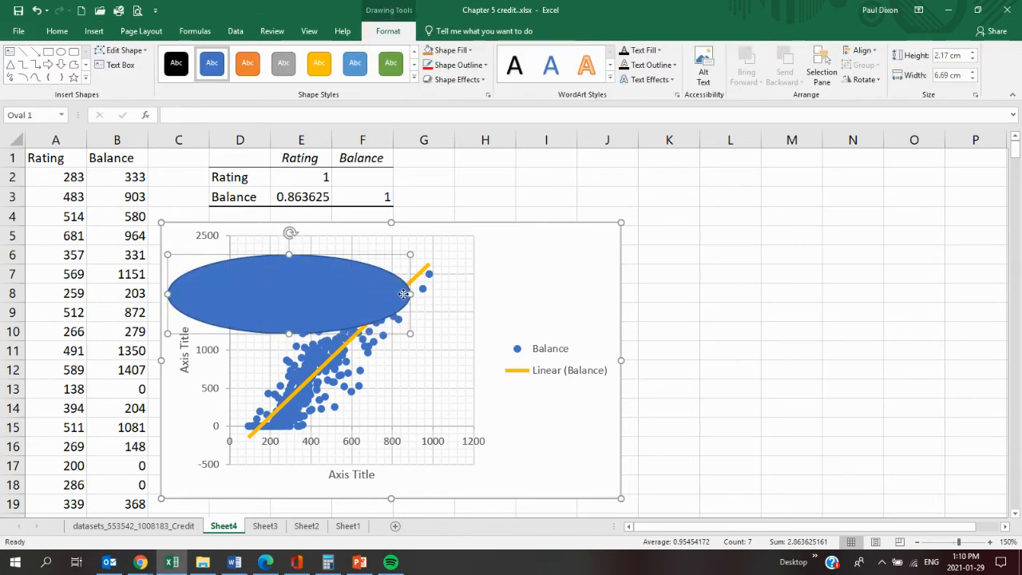
Tilt the oval along the trendline, move it over the data points and enlarge it to about 7.19 cm by 2.56 cm.
mouse_move(402, 292)
mouse_down()
mouse_move(399, 271)
mouse_move(416, 295)
mouse_up()
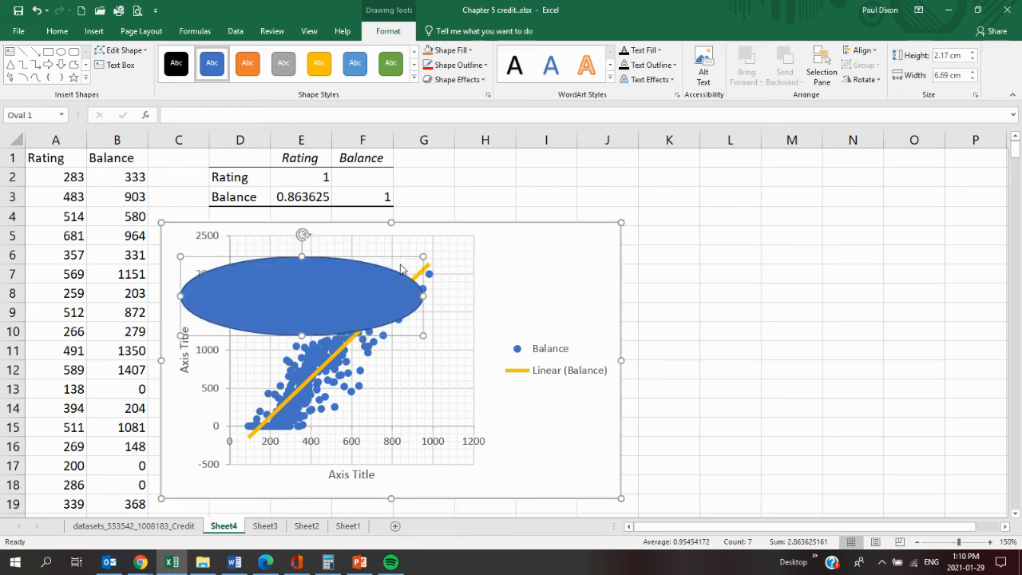
drag(302, 234, 230, 209)
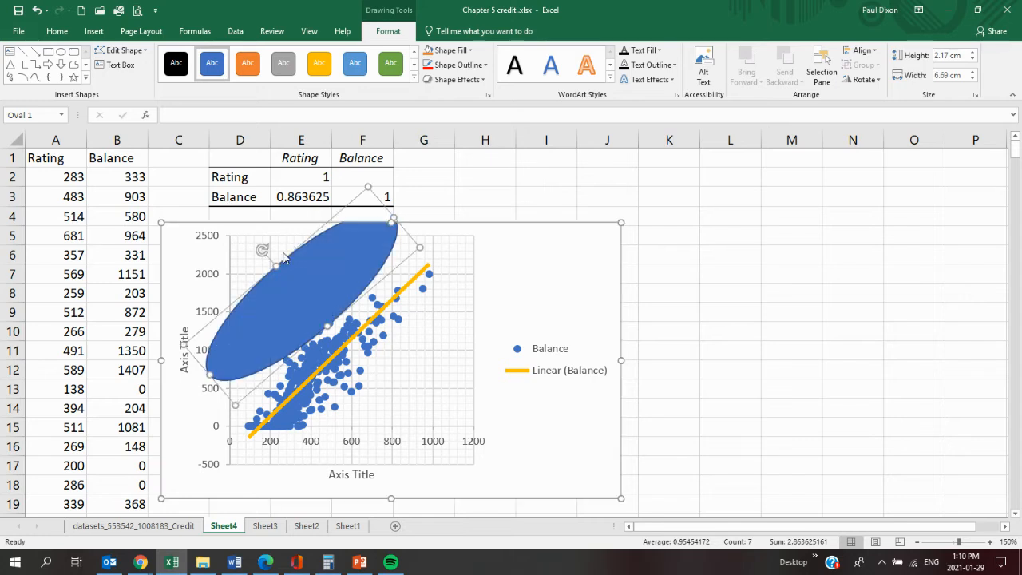
drag(288, 260, 334, 315)
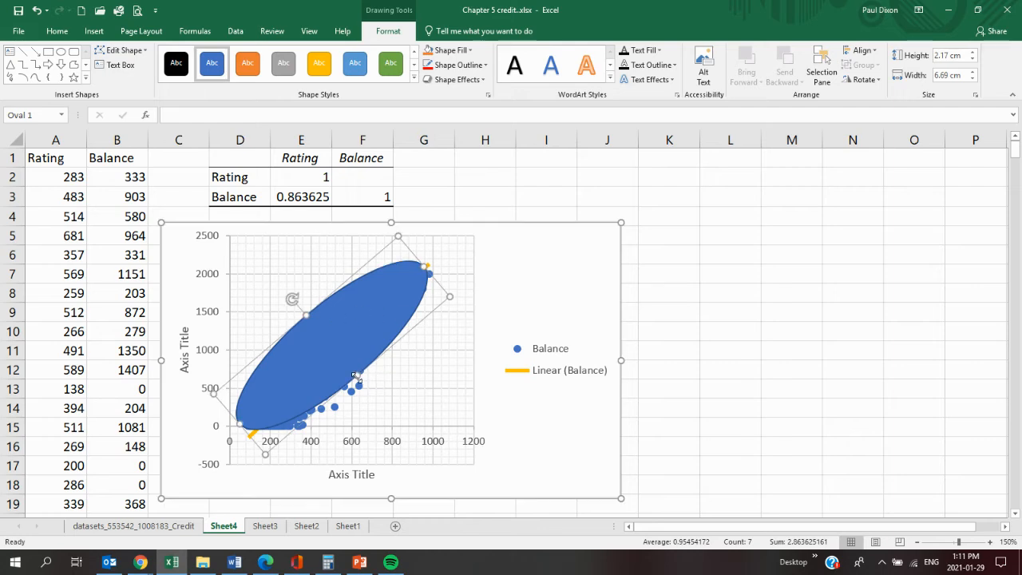
drag(357, 377, 361, 391)
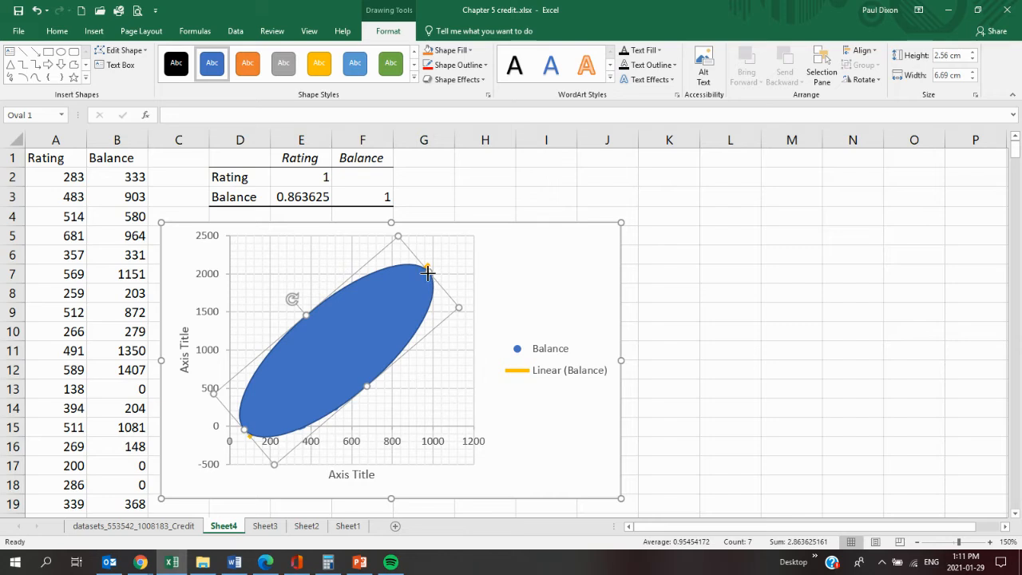
drag(427, 273, 441, 259)
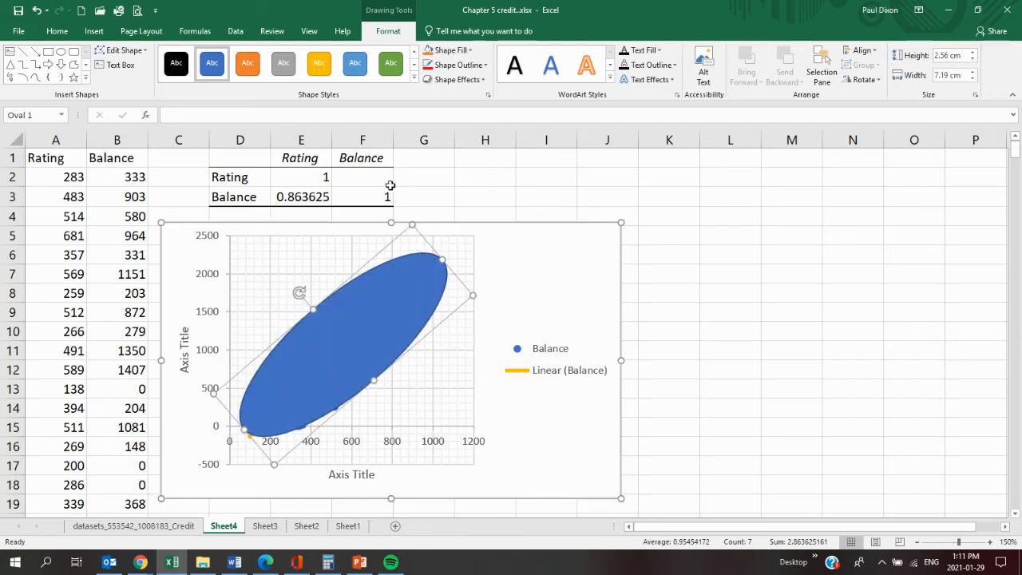
Remove the fill from the oval on the Rating and Balance chart, keeping its outline.
click(442, 65)
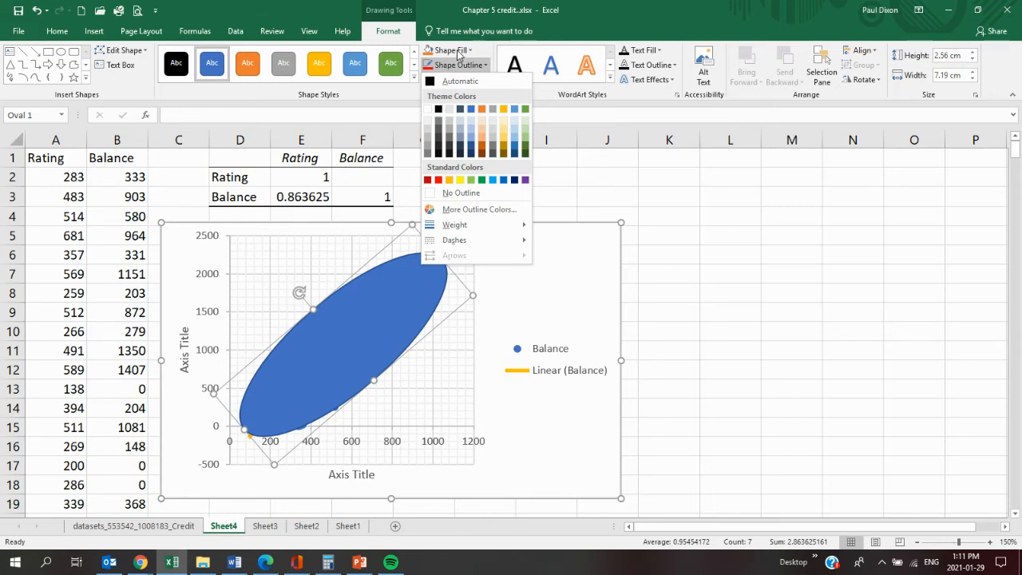
click(455, 50)
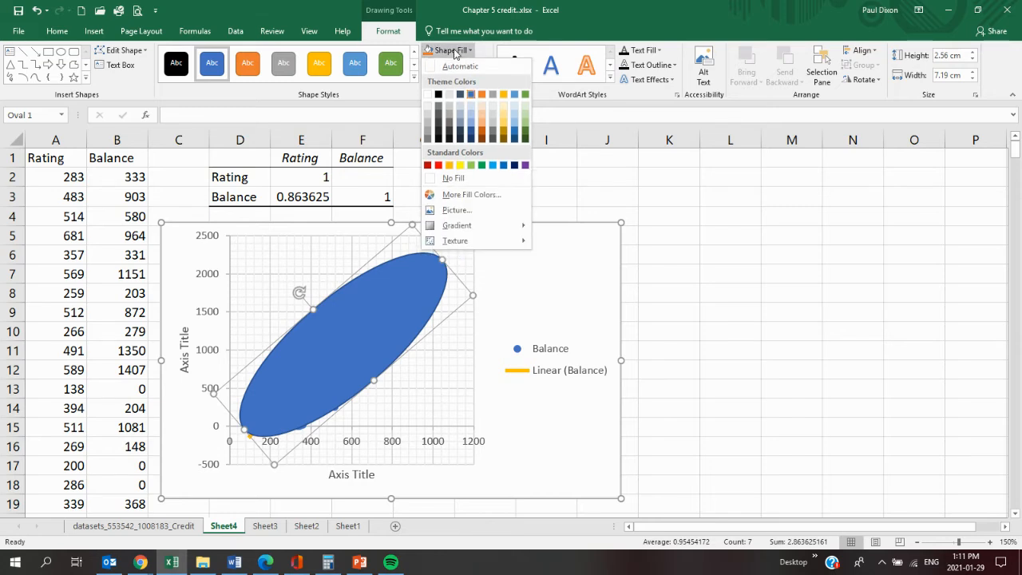
click(447, 179)
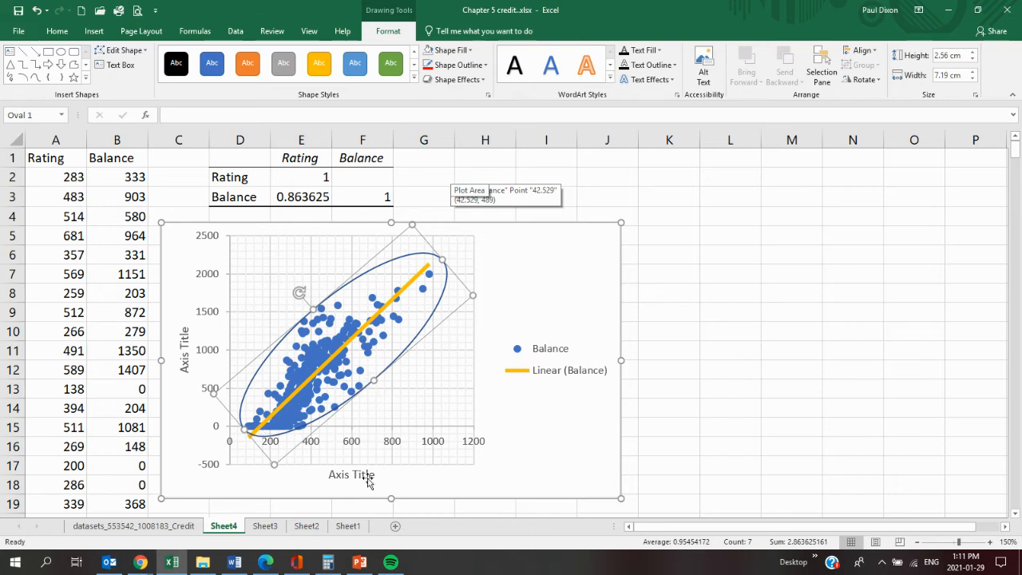
On Sheet3, draw an oval about 7.55 cm wide and 2.65 cm high over the Income and Balance chart.
click(269, 529)
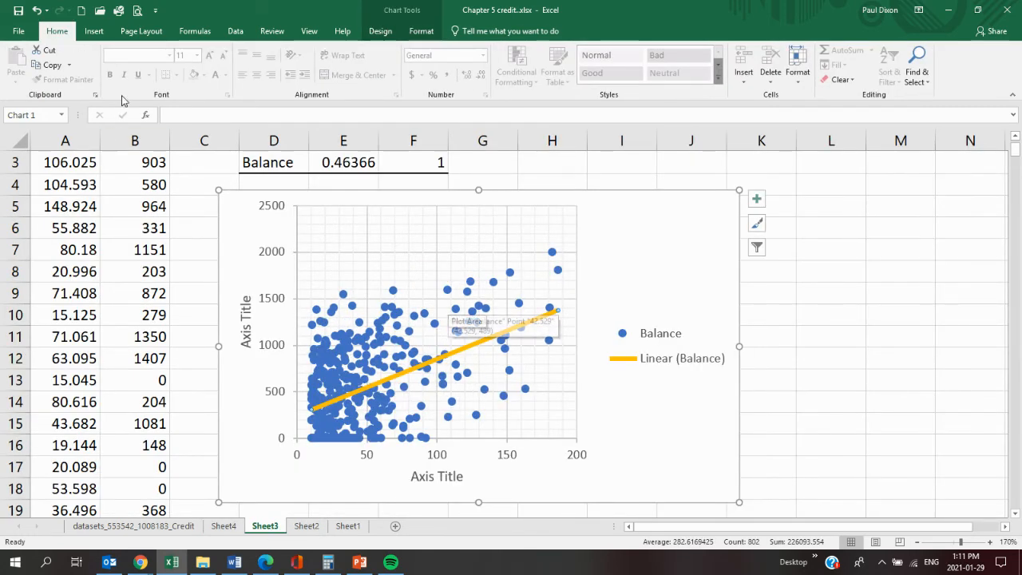
click(94, 34)
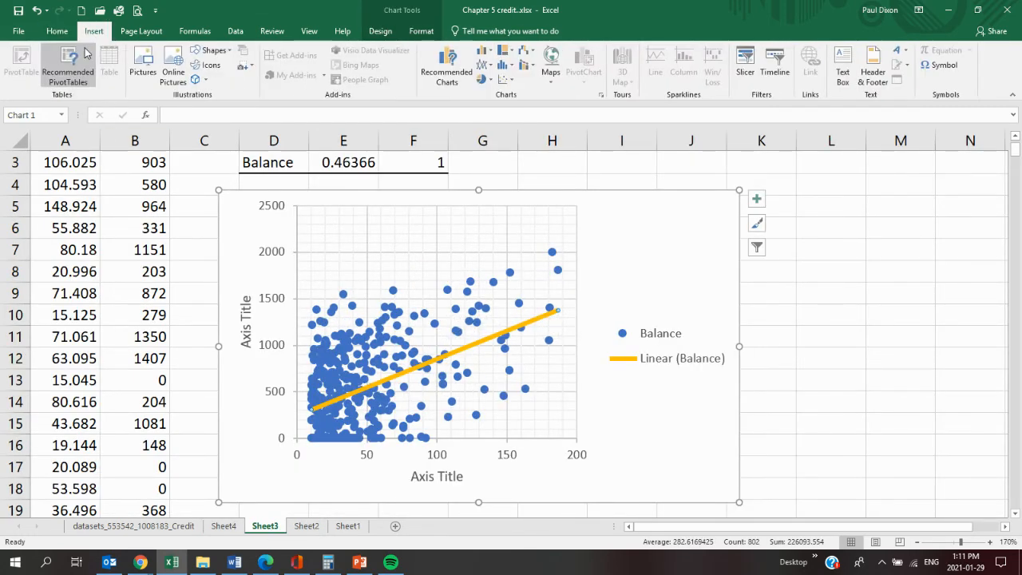
click(209, 51)
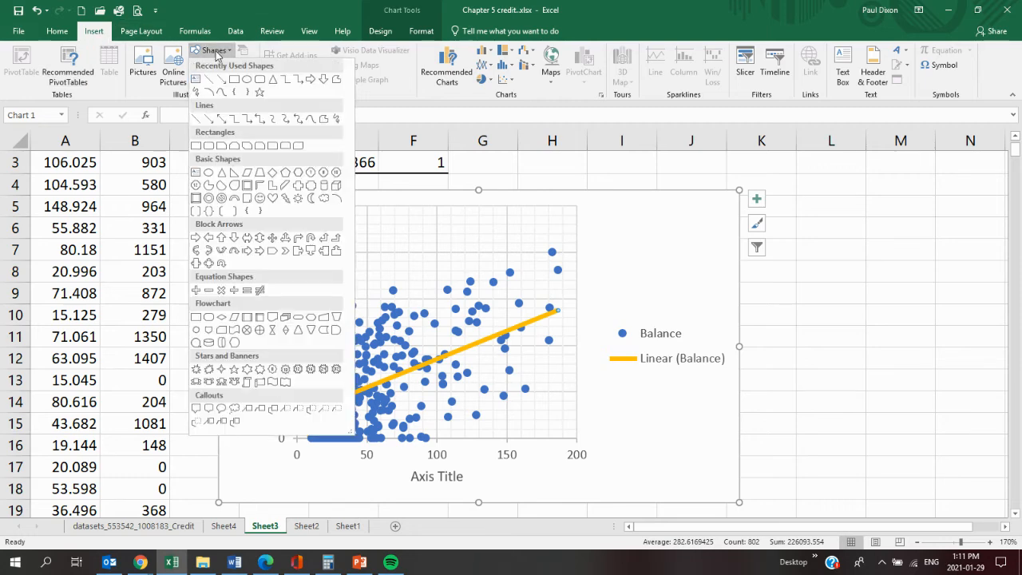
click(247, 81)
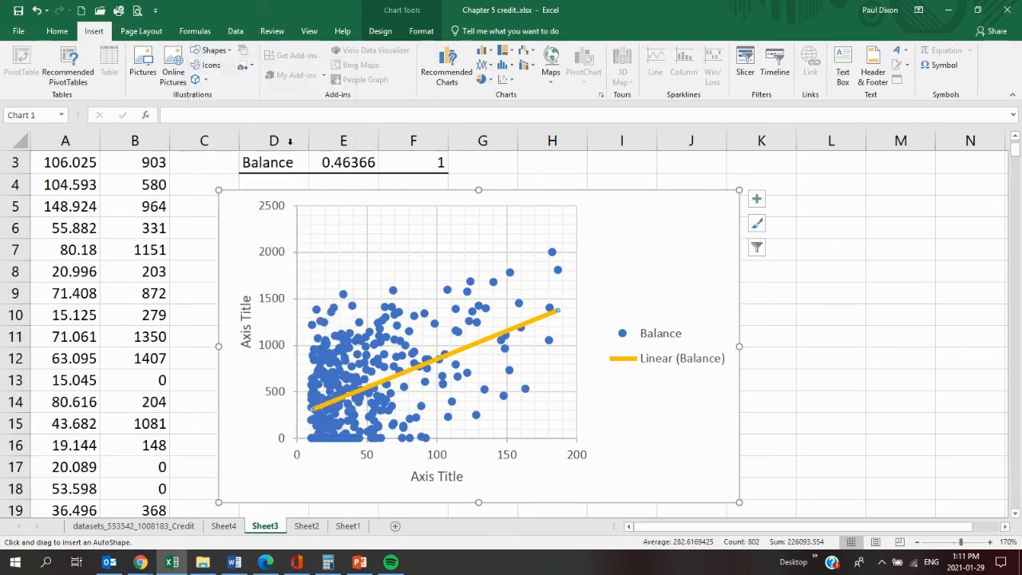
mouse_move(546, 254)
mouse_down()
mouse_move(359, 325)
mouse_move(275, 375)
mouse_move(237, 362)
mouse_up()
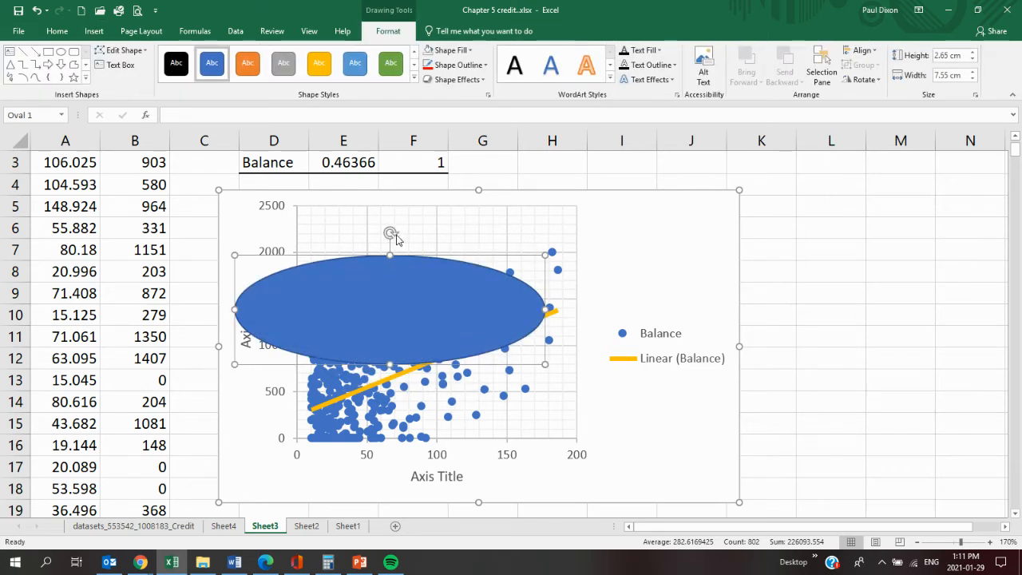
Tilt the oval along the trendline, move it over the data points and enlarge it to about 8.9 cm by 4.43 cm.
mouse_move(391, 233)
mouse_down()
mouse_move(407, 254)
mouse_move(337, 192)
mouse_move(349, 208)
mouse_up()
drag(391, 276, 427, 329)
click(405, 311)
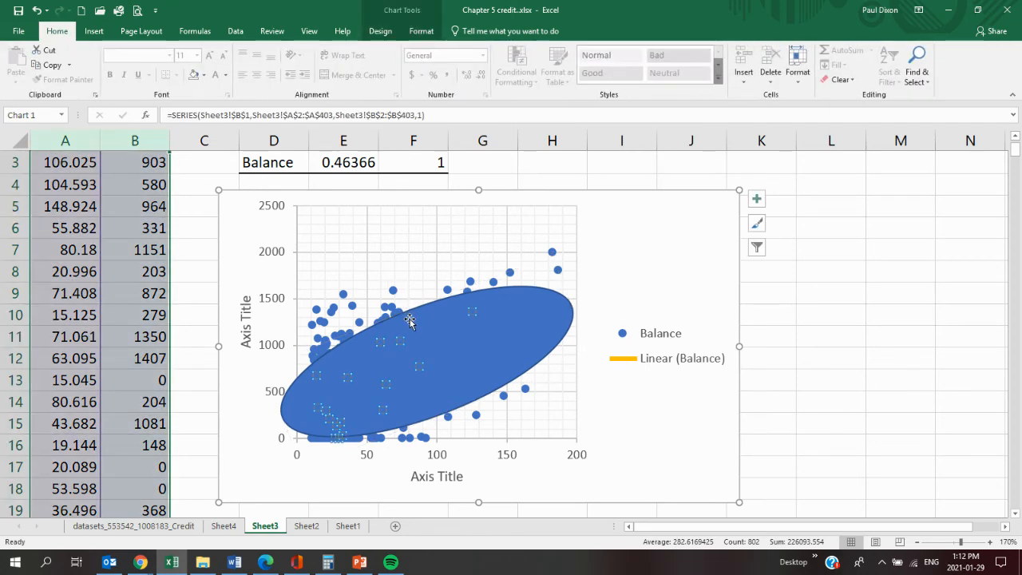
click(409, 318)
drag(406, 311, 383, 271)
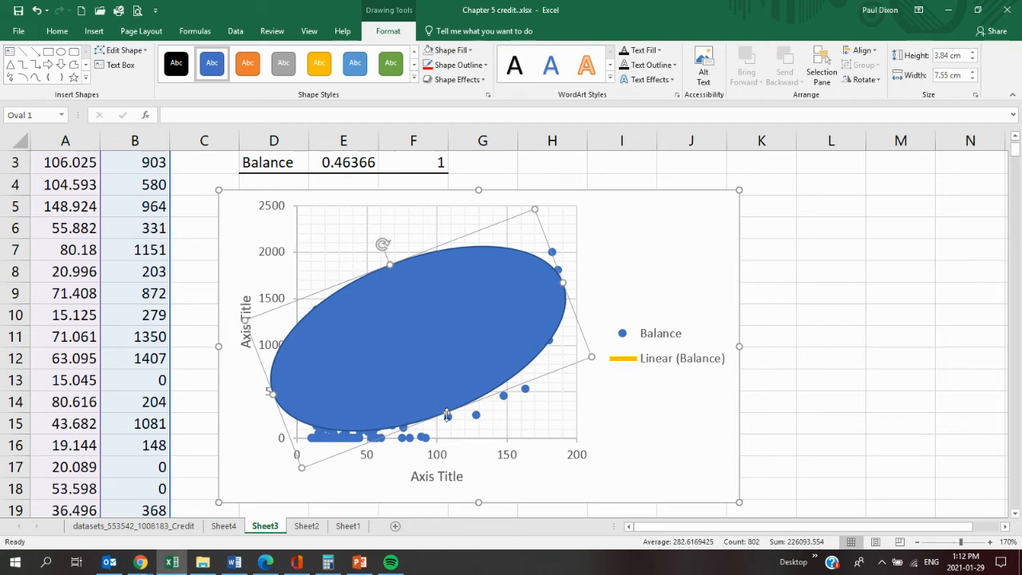
drag(445, 416, 460, 434)
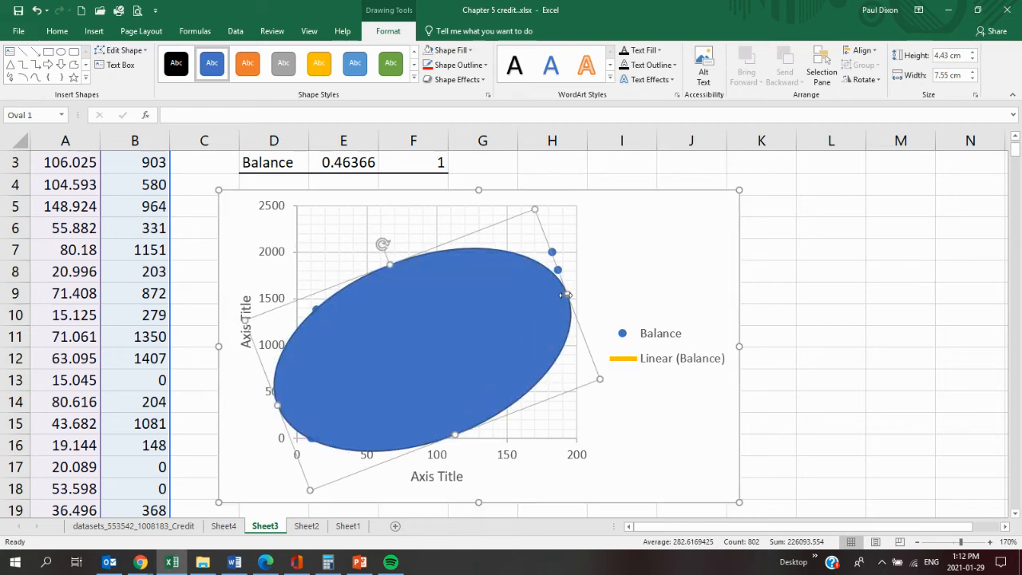
drag(567, 294, 620, 273)
drag(545, 279, 524, 286)
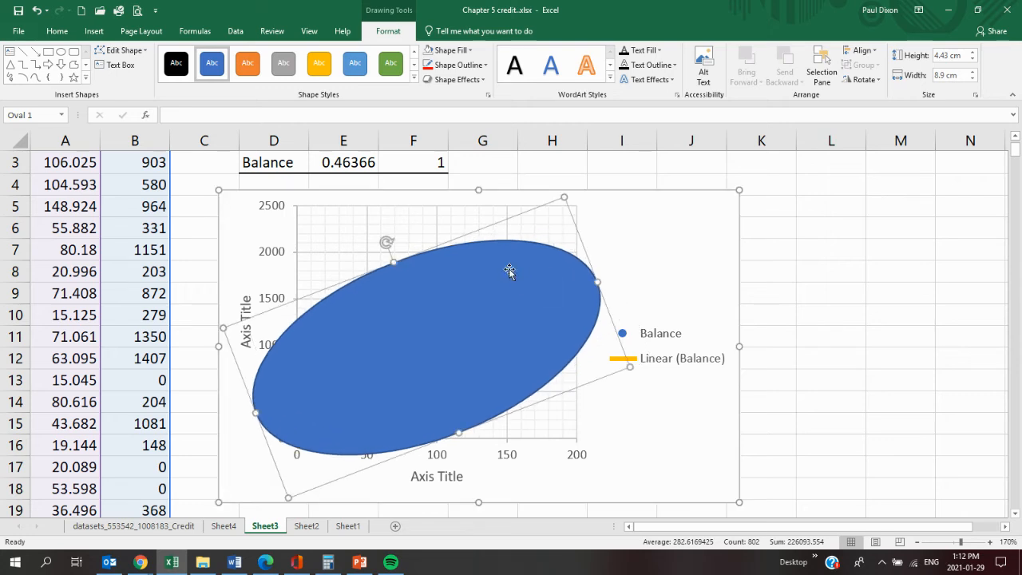
Remove the fill from the oval on the Income and Balance chart, keeping its outline, and shift the chart slightly.
click(440, 51)
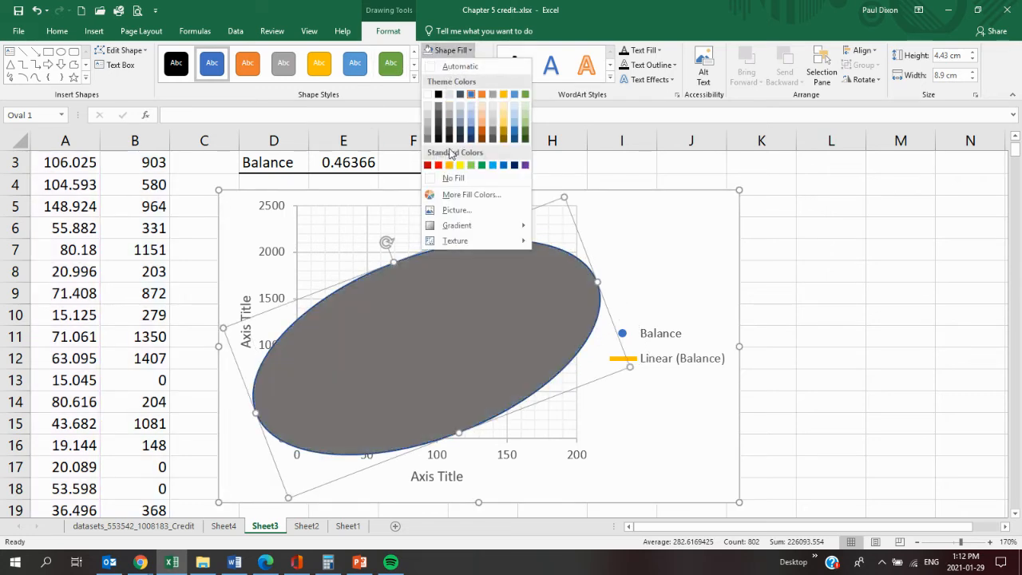
click(439, 179)
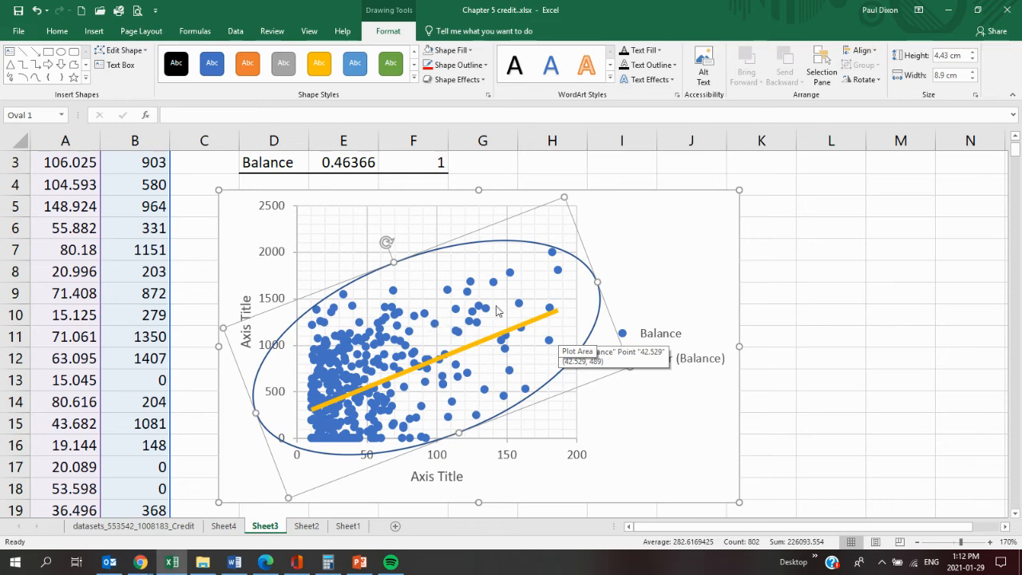
click(605, 224)
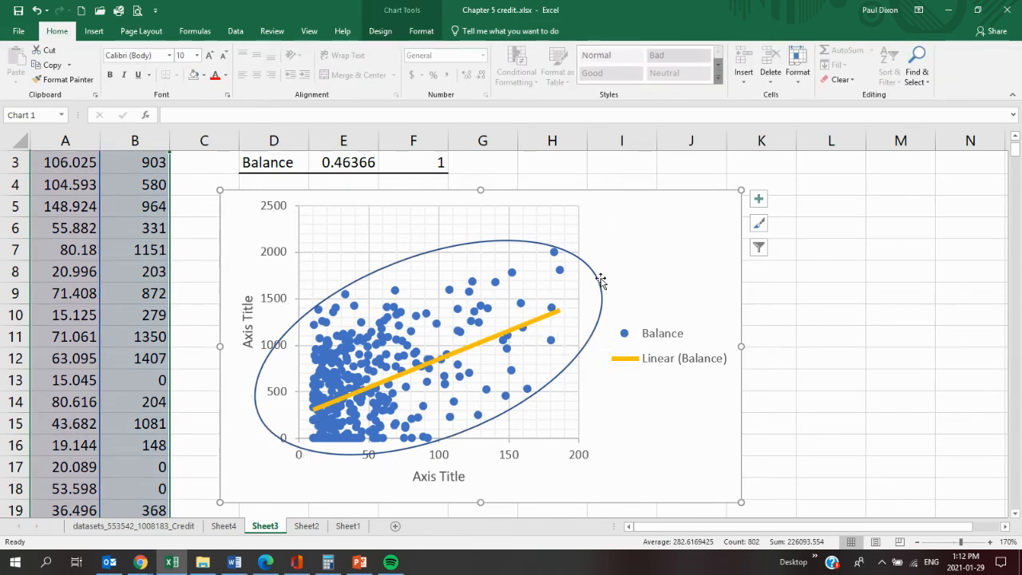
drag(293, 383, 273, 398)
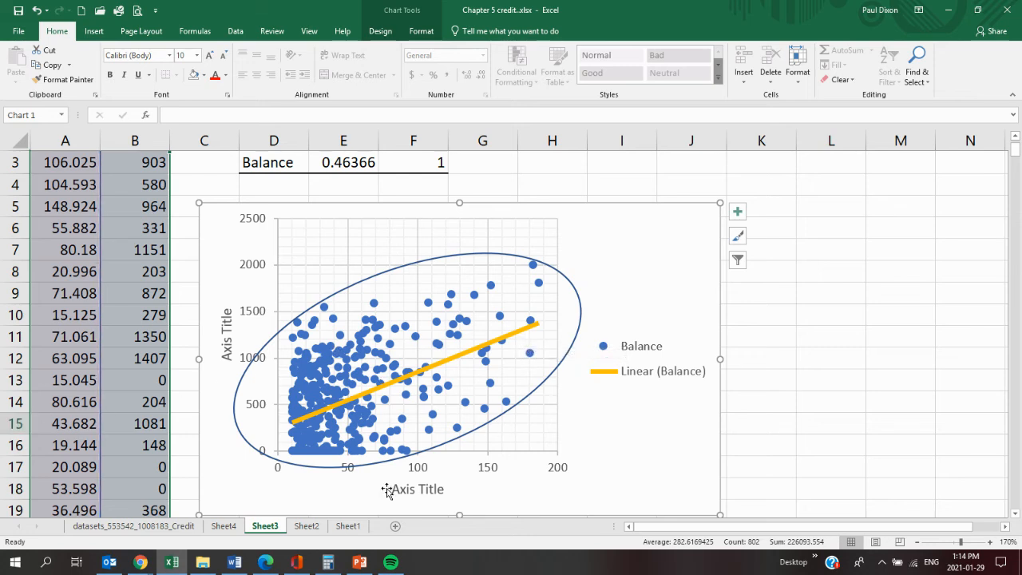
Copy columns A to M of the credit data sheet and paste them at cell A1 of a new worksheet.
click(162, 531)
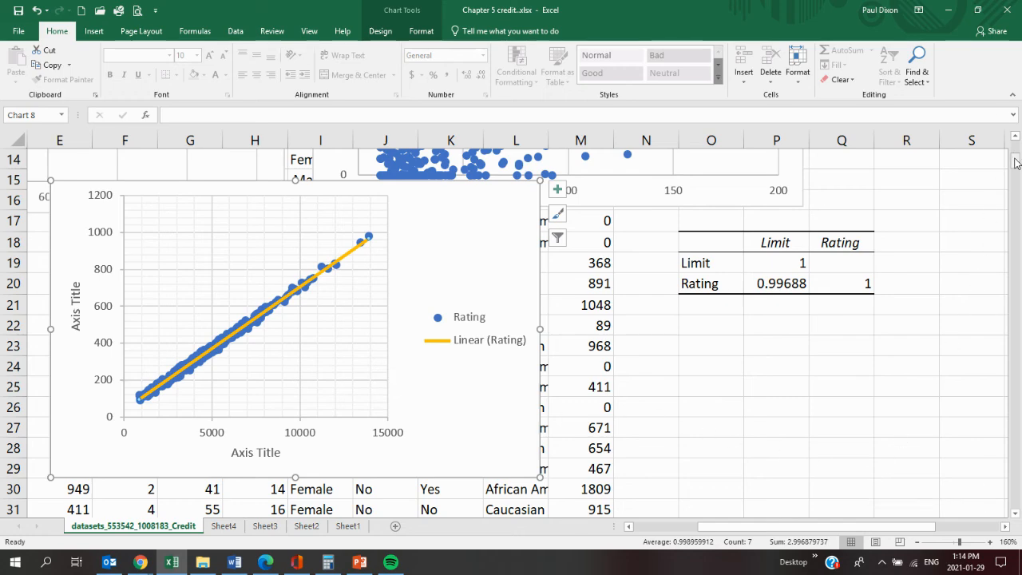
drag(1014, 160, 1015, 149)
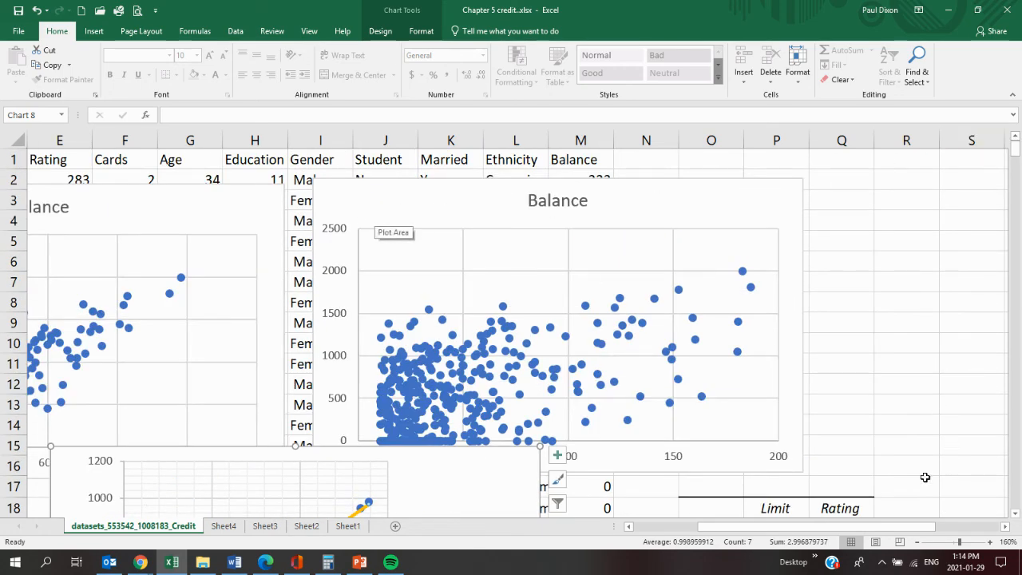
drag(846, 526, 750, 523)
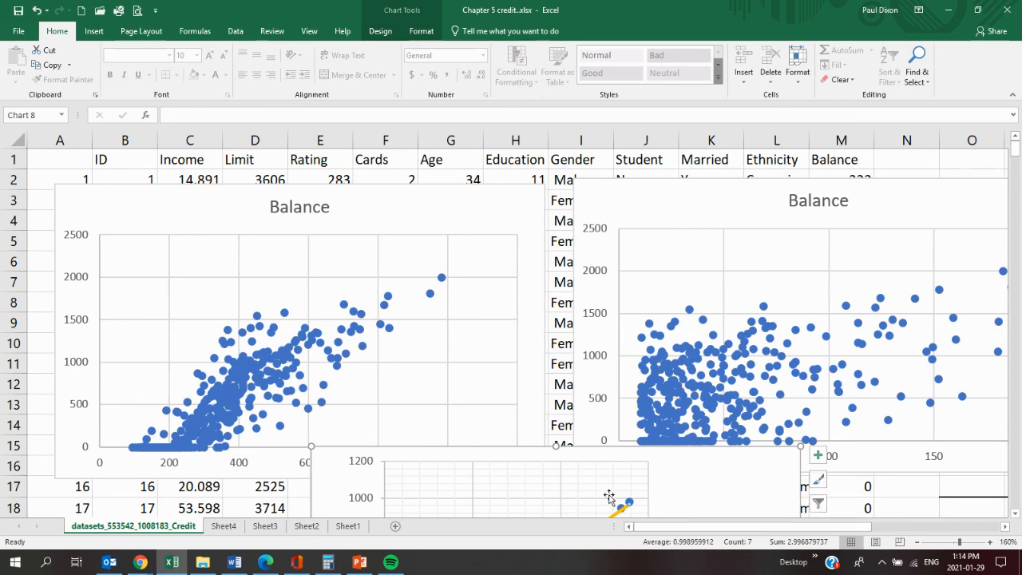
drag(60, 140, 828, 131)
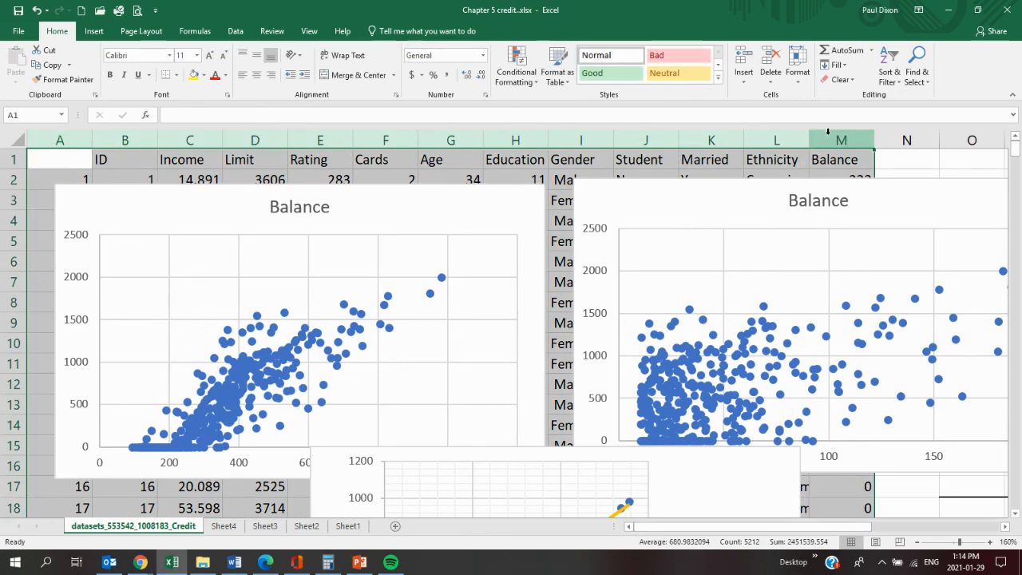
key(ctrl+c)
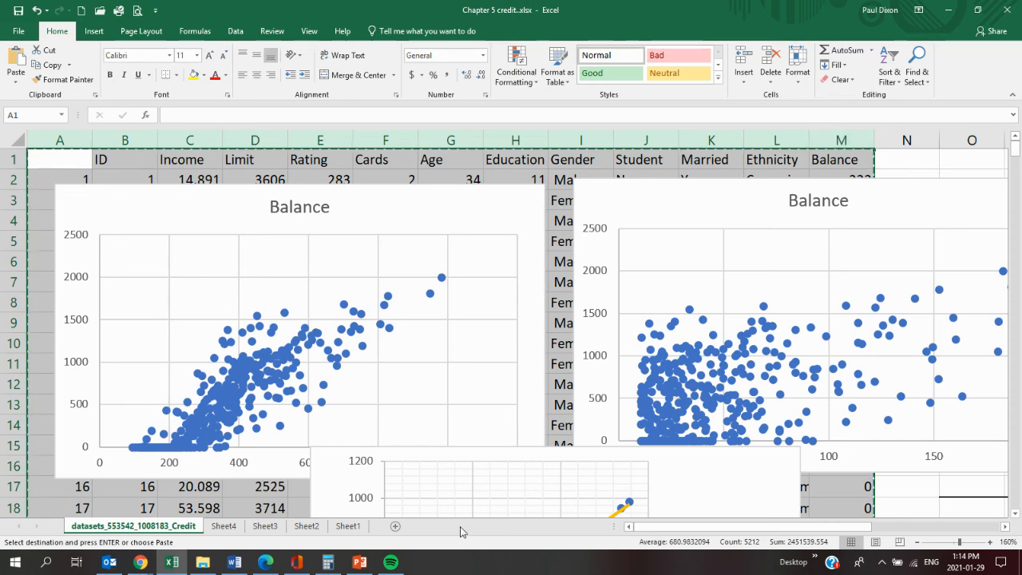
click(396, 527)
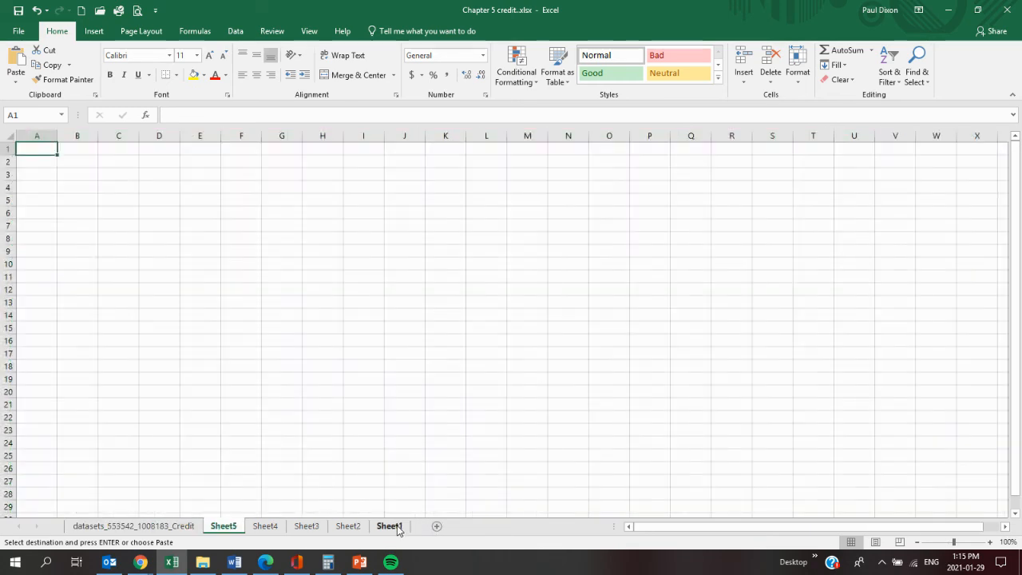
key(ctrl+v)
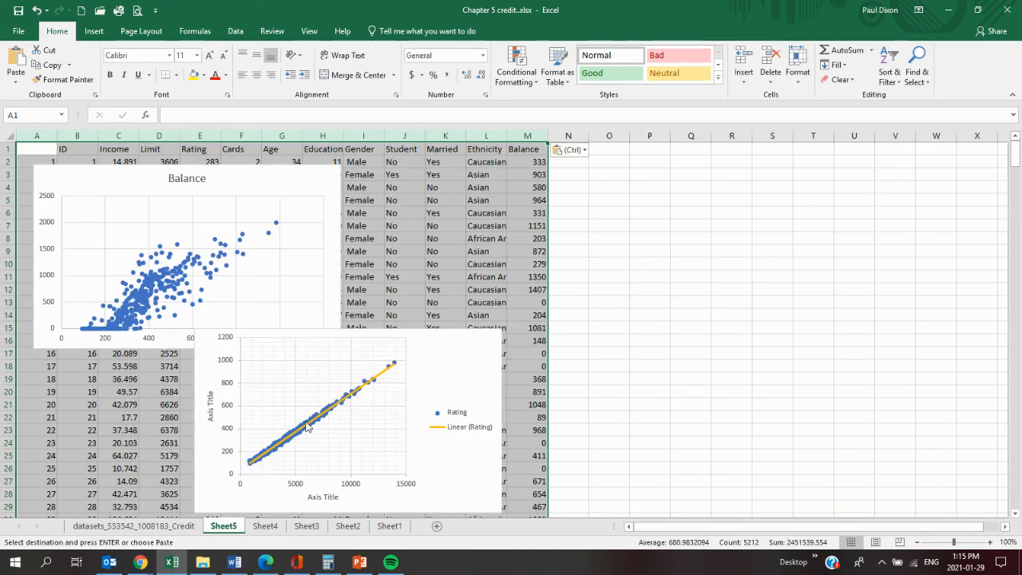
Delete the Balance and Rating scatter charts that were pasted along with the data on Sheet5.
click(308, 171)
key(Delete)
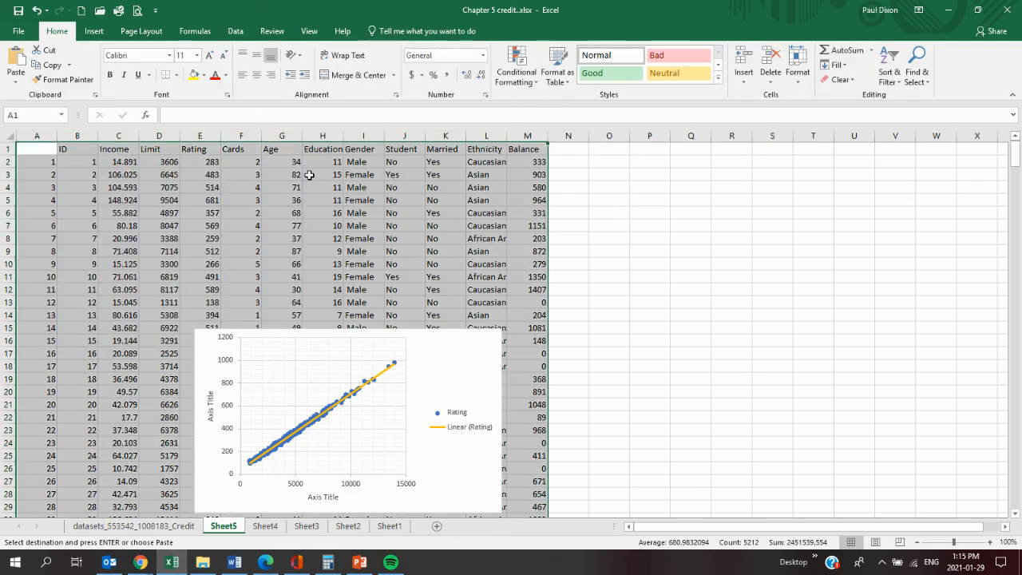
click(498, 341)
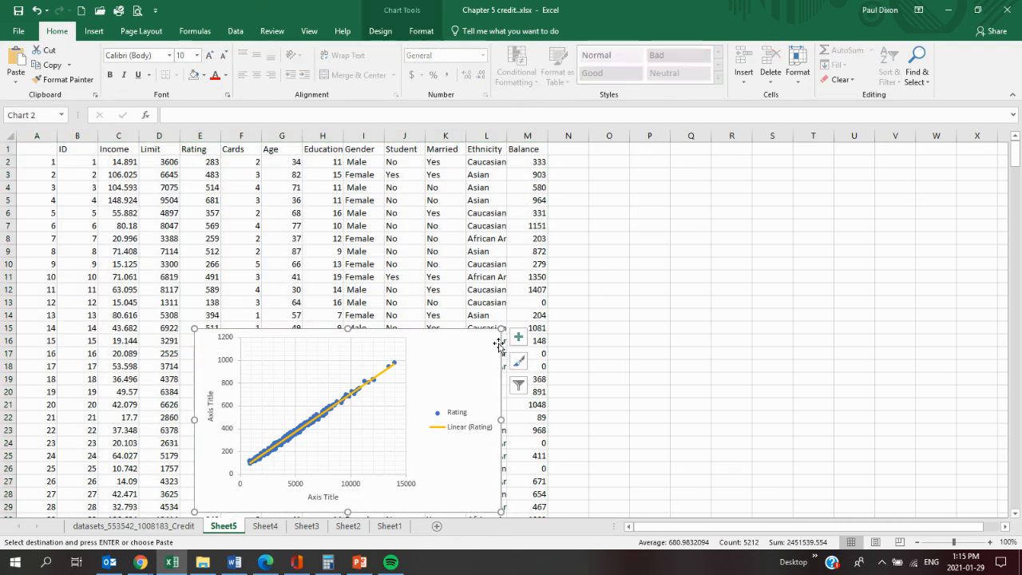
key(Delete)
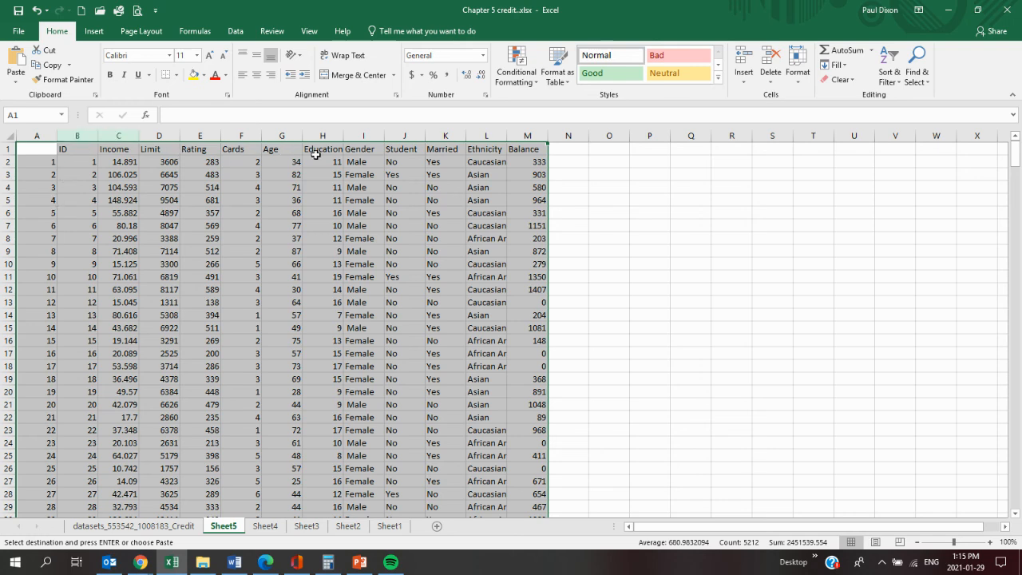
Delete the non-numeric columns Gender, Student, Married and Ethnicity from Sheet5.
click(359, 141)
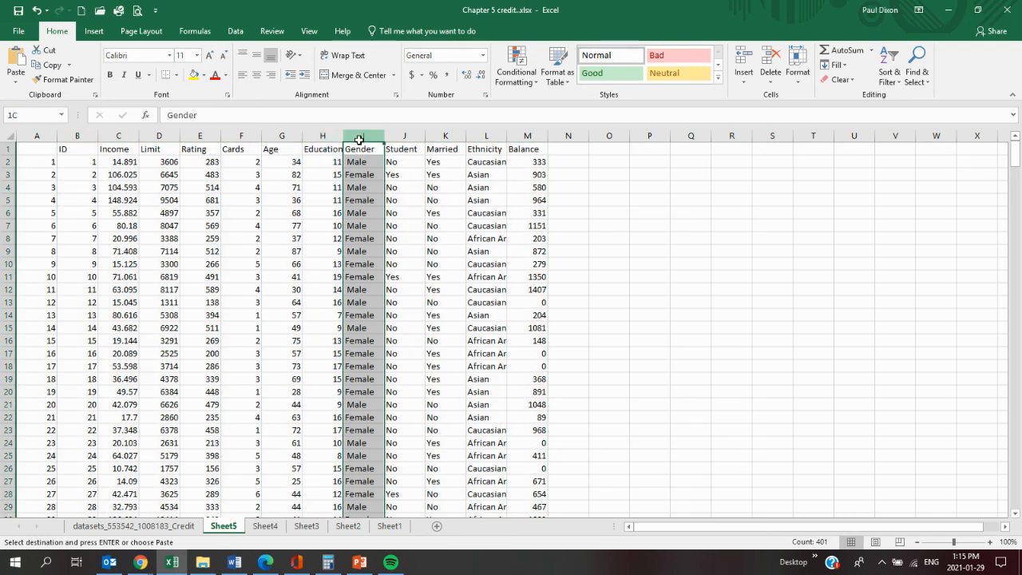
drag(359, 141, 485, 140)
right_click(484, 142)
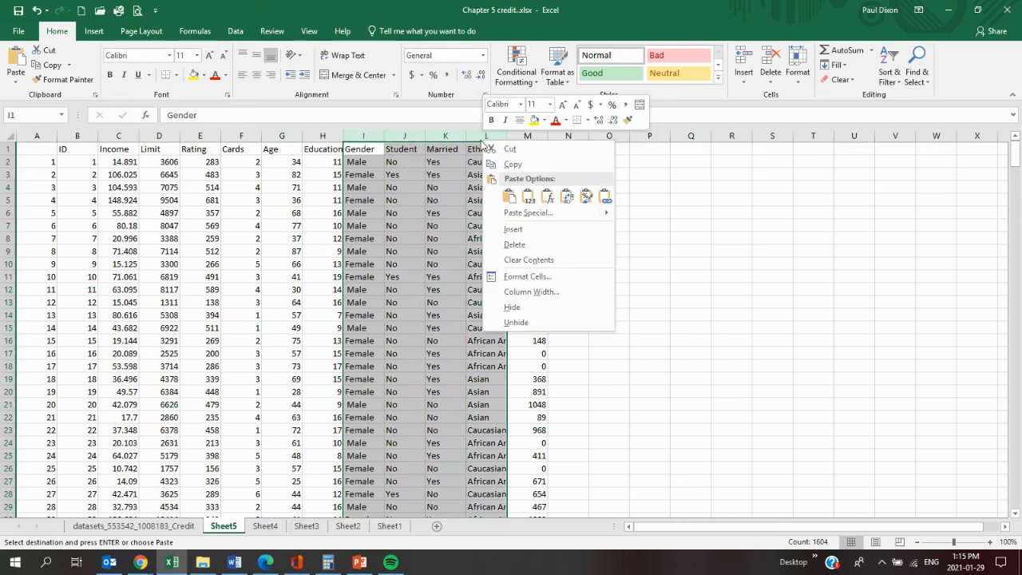
click(509, 244)
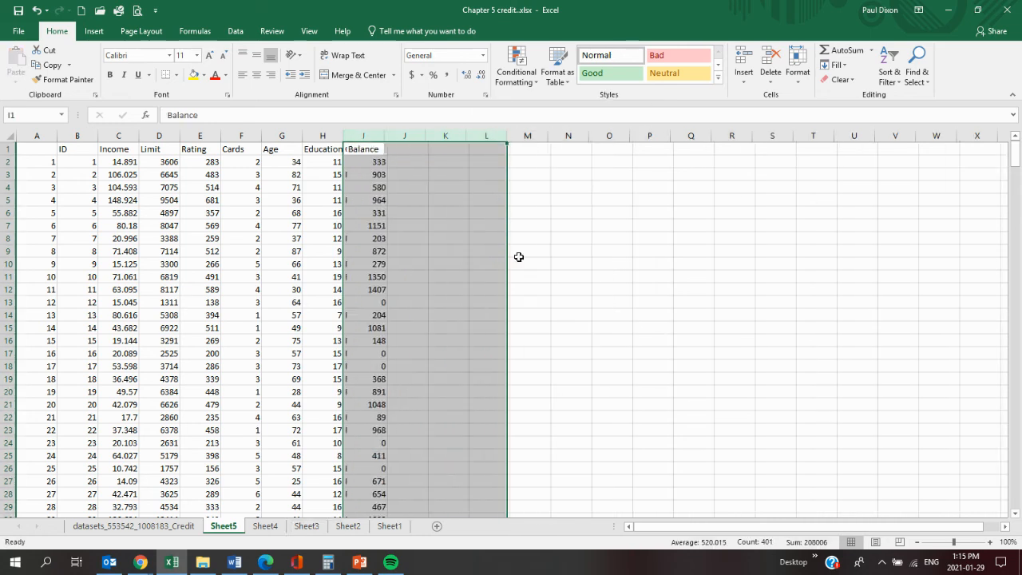
Start a Correlation analysis on Sheet5 with columns B to I, from ID to Balance, as the input range.
click(989, 542)
click(989, 542)
click(990, 542)
click(989, 542)
click(990, 542)
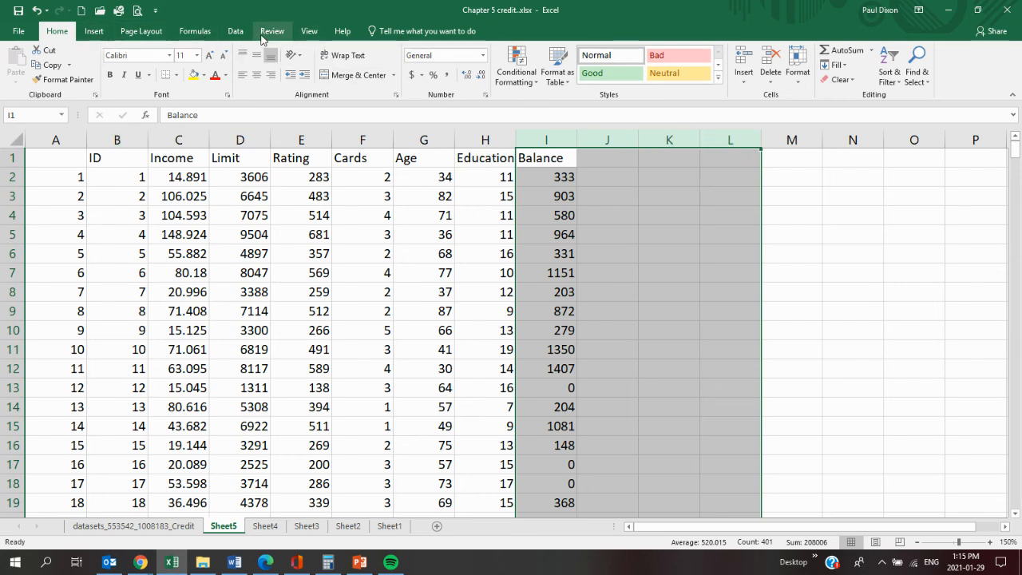
click(236, 33)
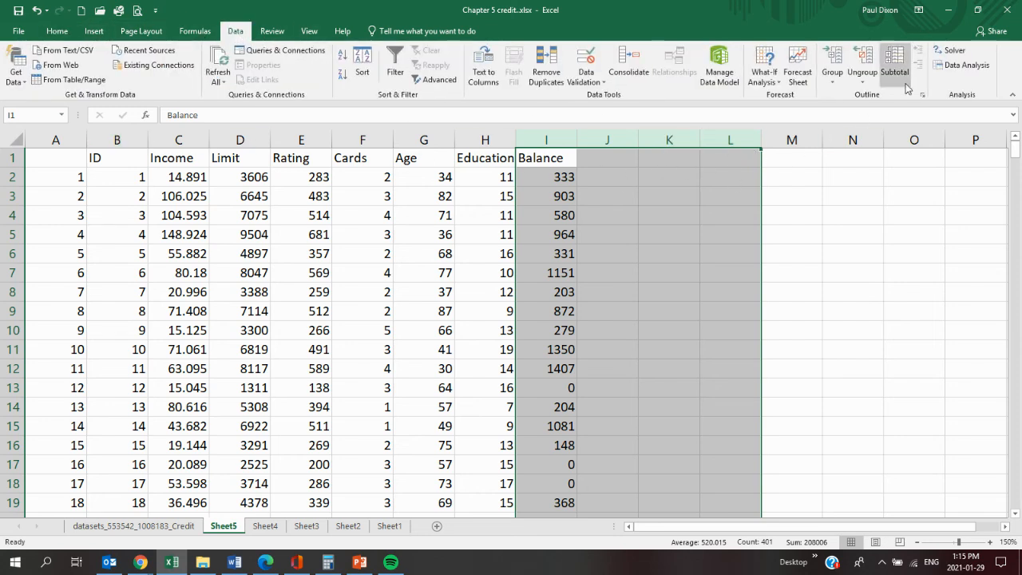
click(945, 70)
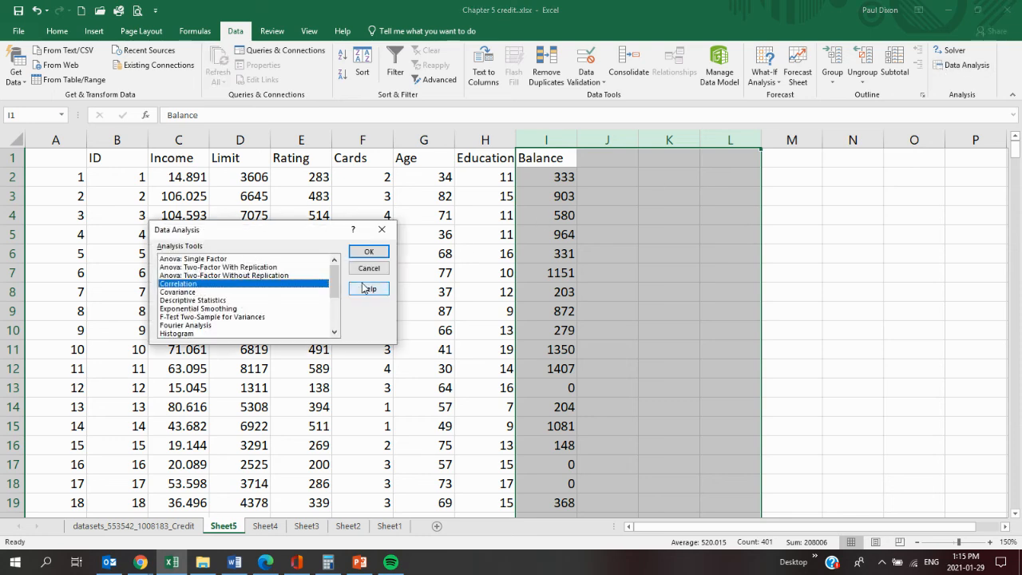
click(369, 254)
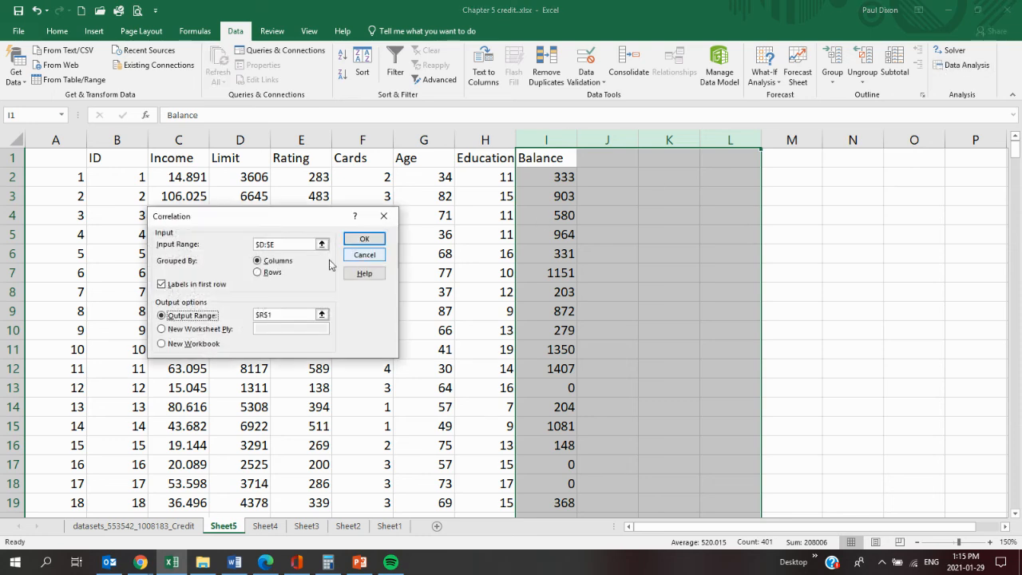
click(284, 245)
drag(284, 245, 260, 242)
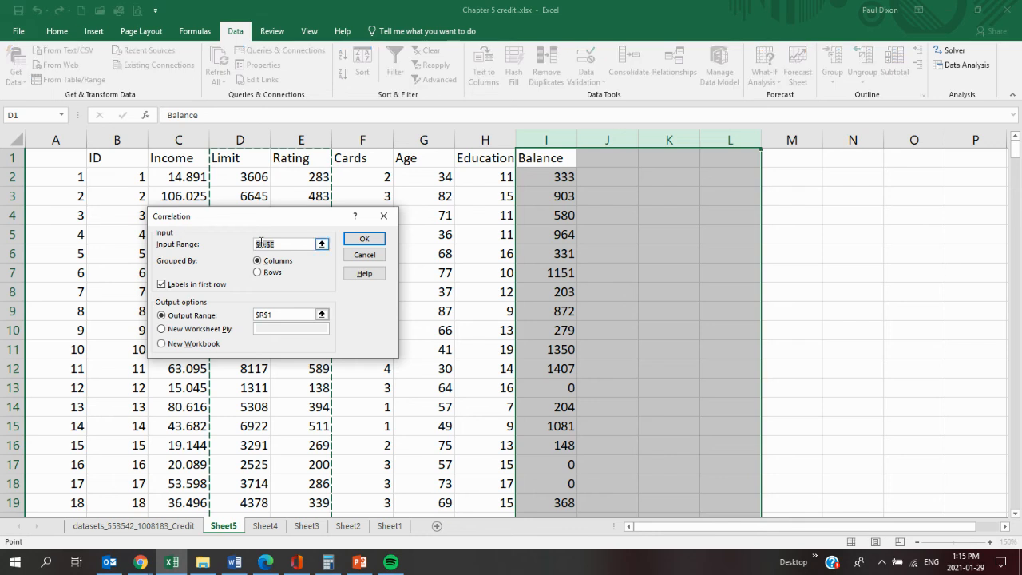
key(BackSpace)
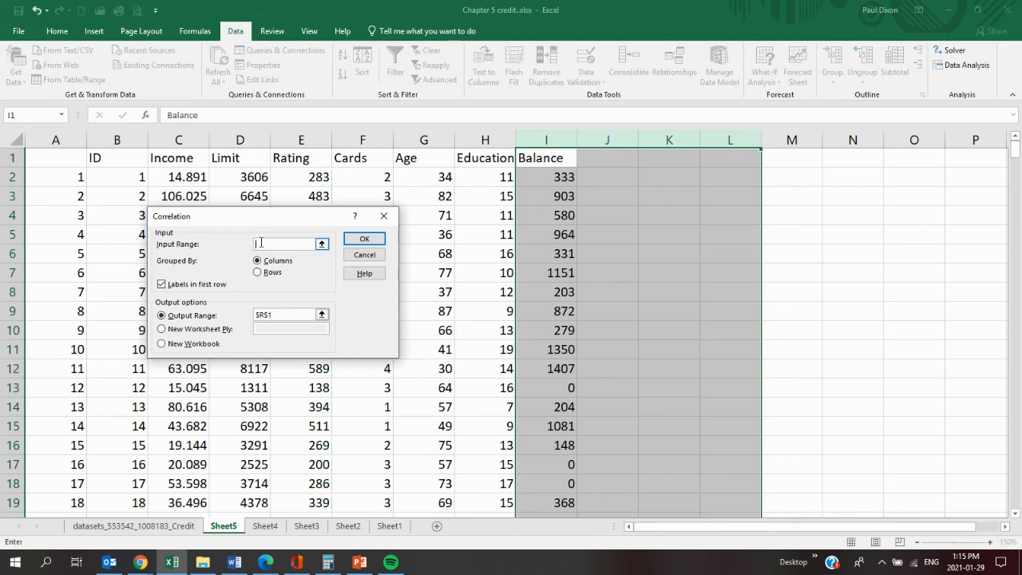
click(117, 140)
drag(118, 140, 538, 140)
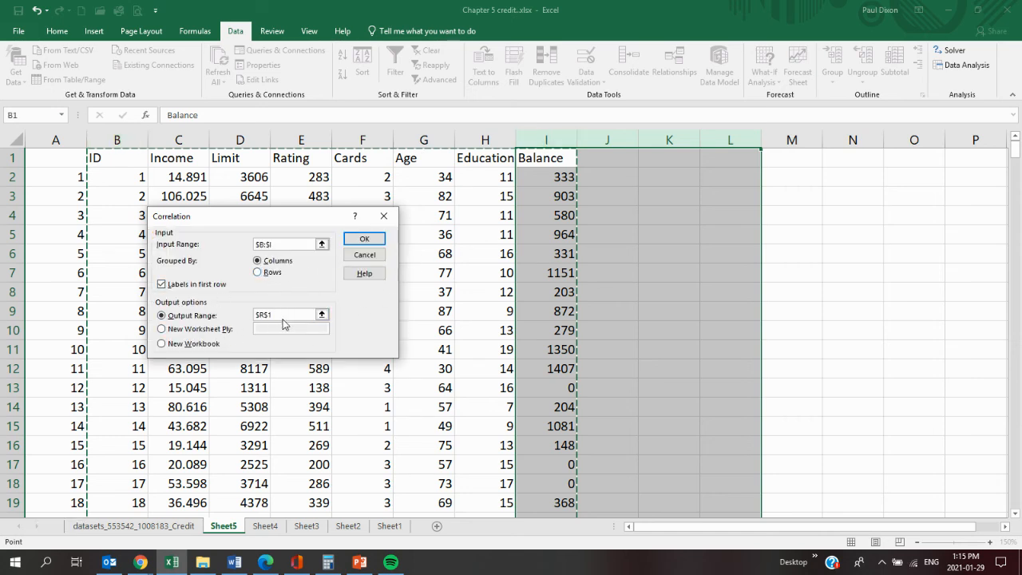
Set the correlation output range to K1 and generate the matrix with columns grouping and labels in the first row.
drag(274, 316, 257, 321)
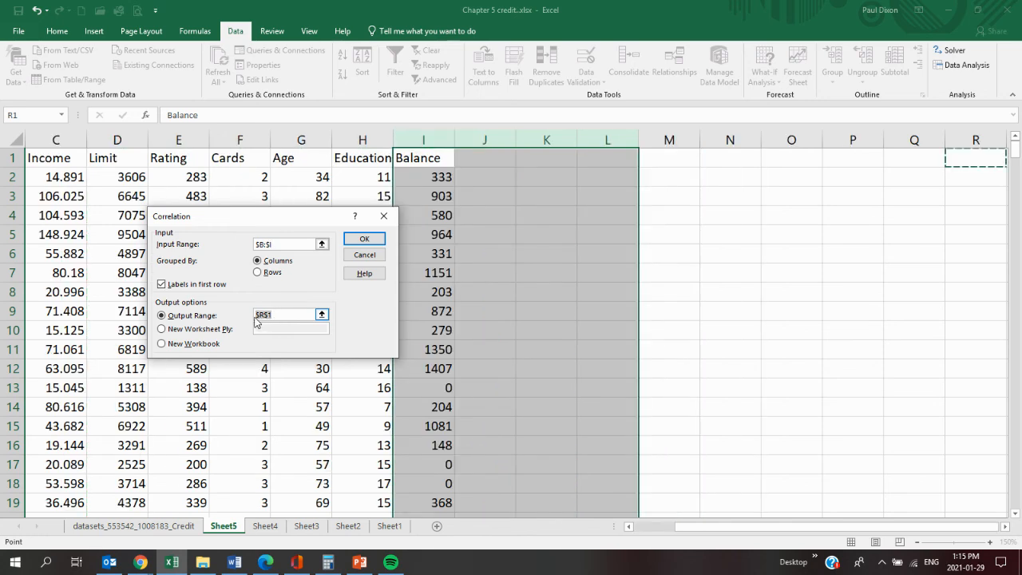
click(256, 317)
key(BackSpace)
text(k1)
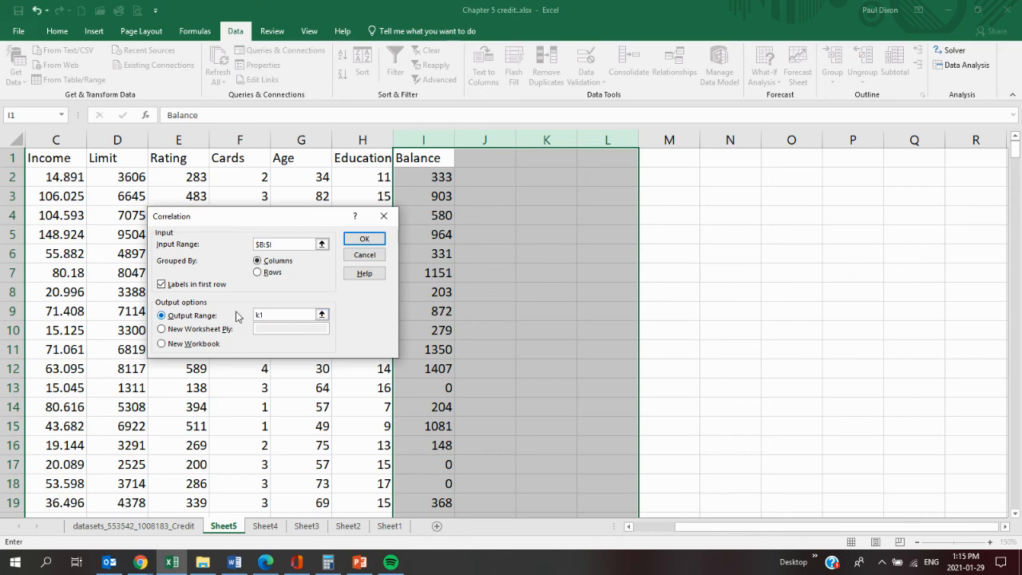
click(367, 242)
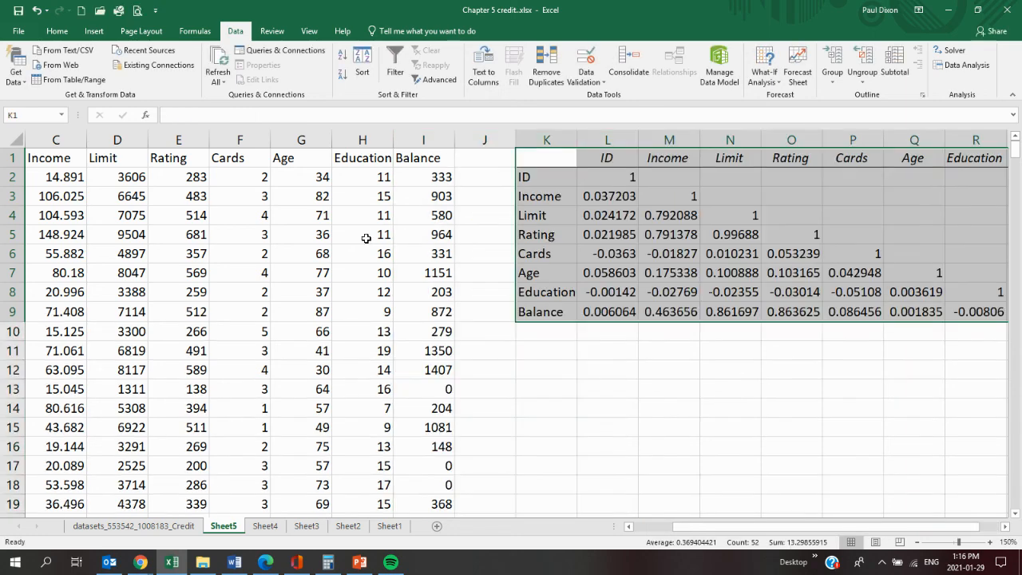
Examine the matrix coefficients for Balance with Income and Limit, Age with Income, Rating with Limit, and Cards with Income.
drag(740, 525, 758, 527)
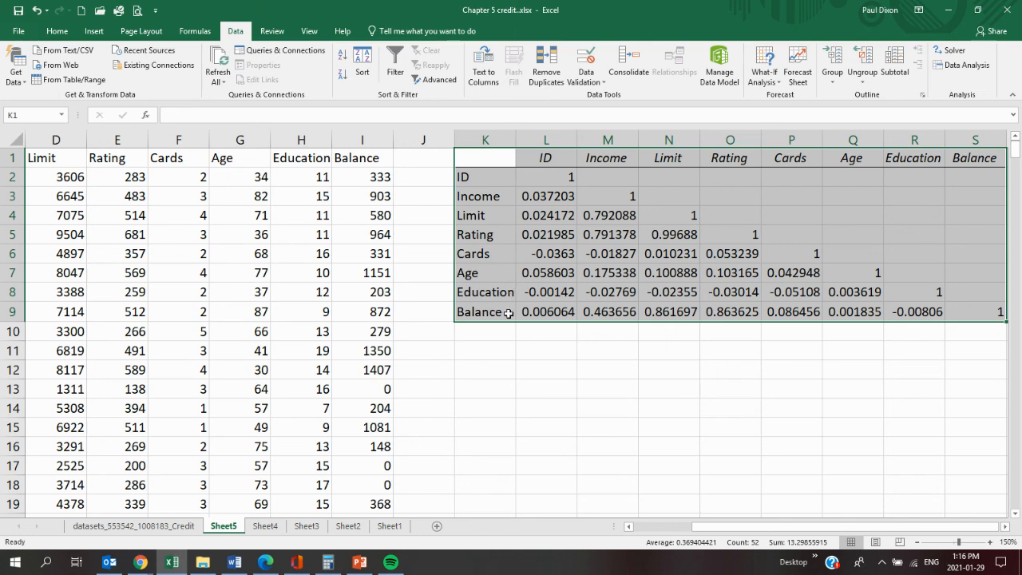
click(613, 315)
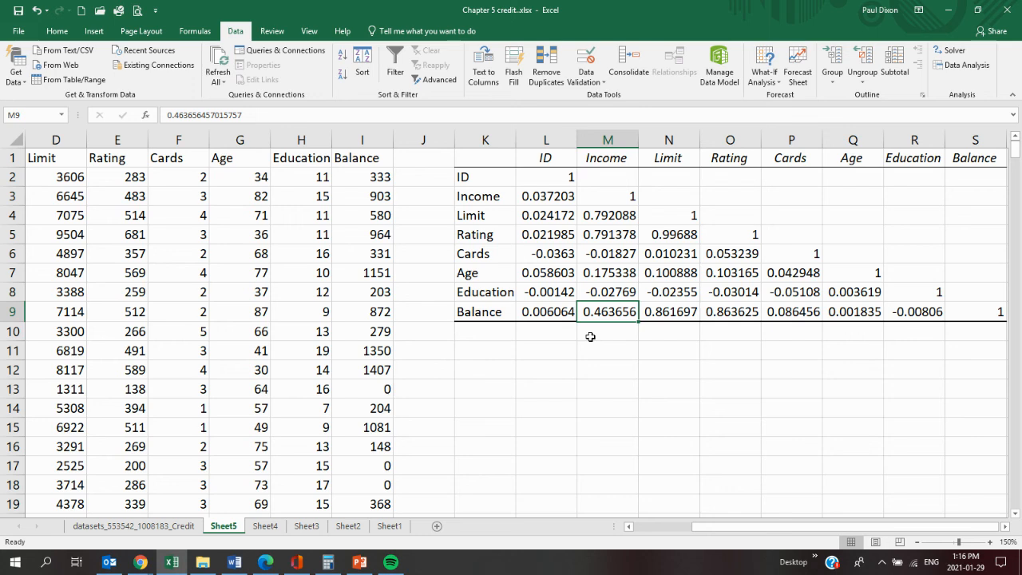
click(679, 312)
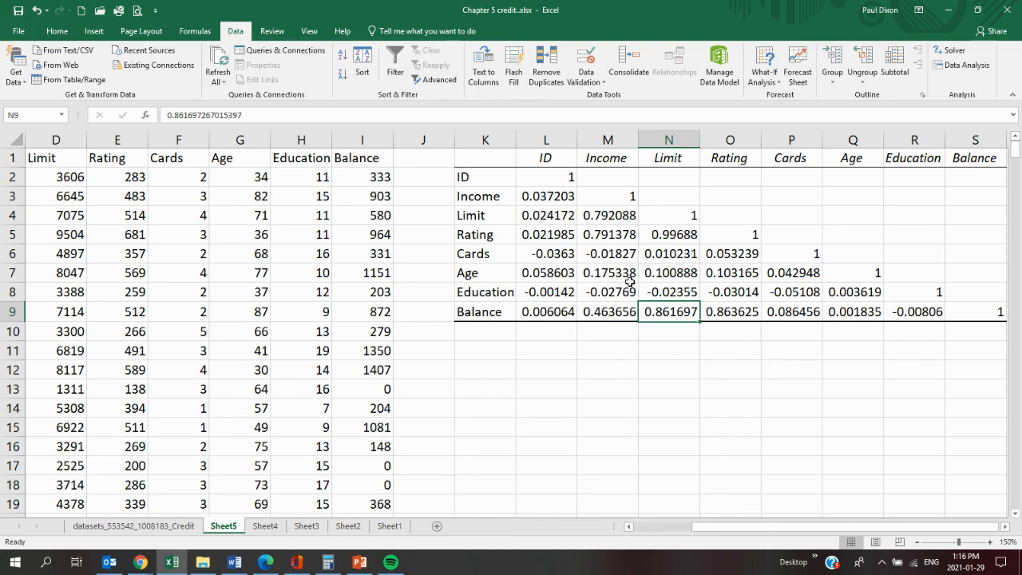
click(613, 272)
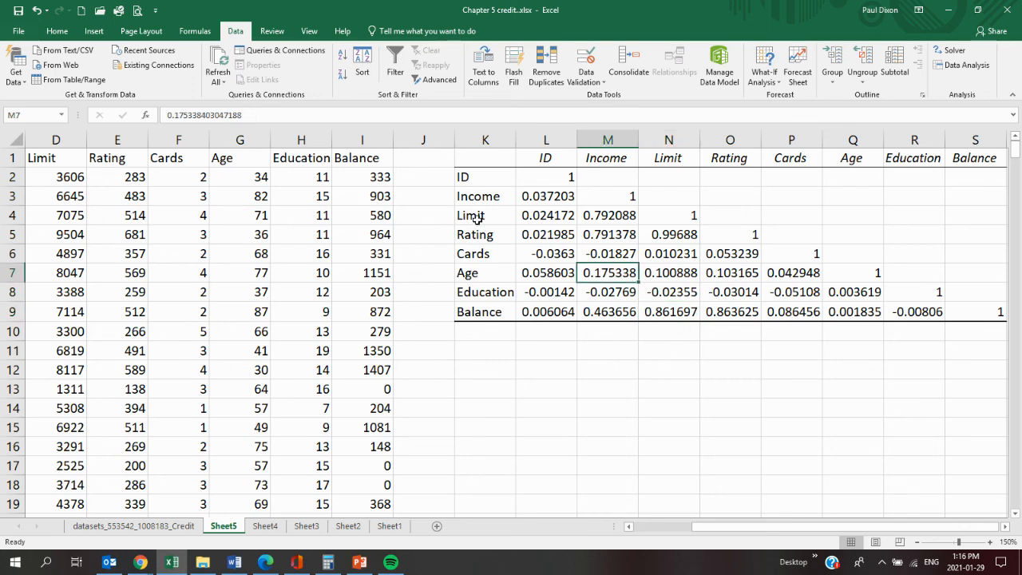
click(671, 234)
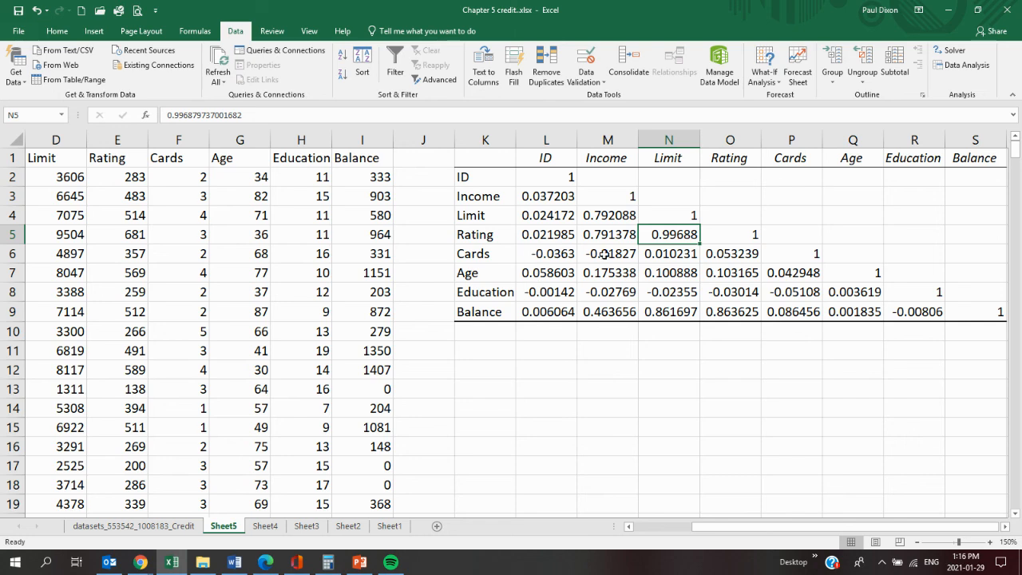
click(624, 255)
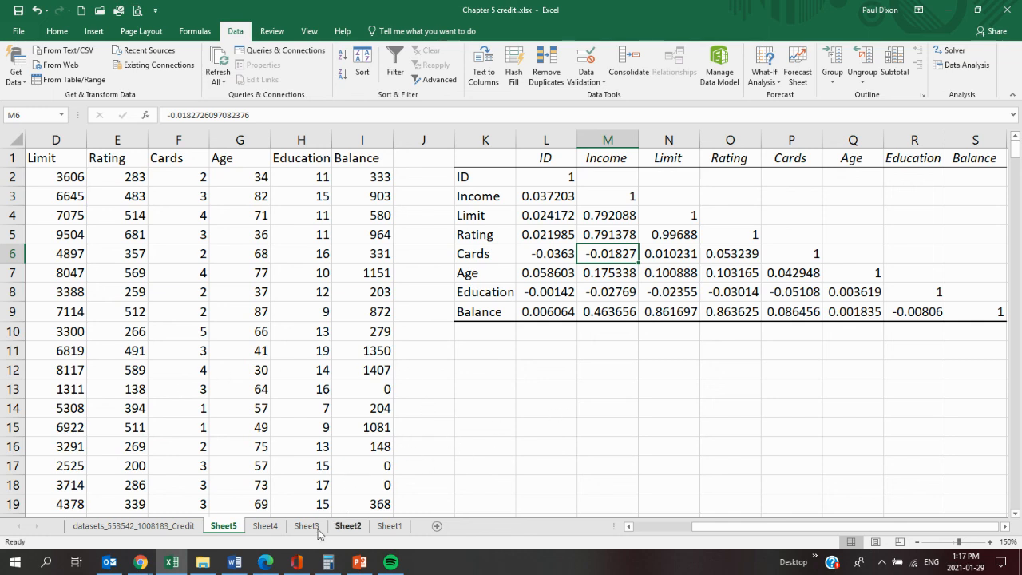
click(140, 562)
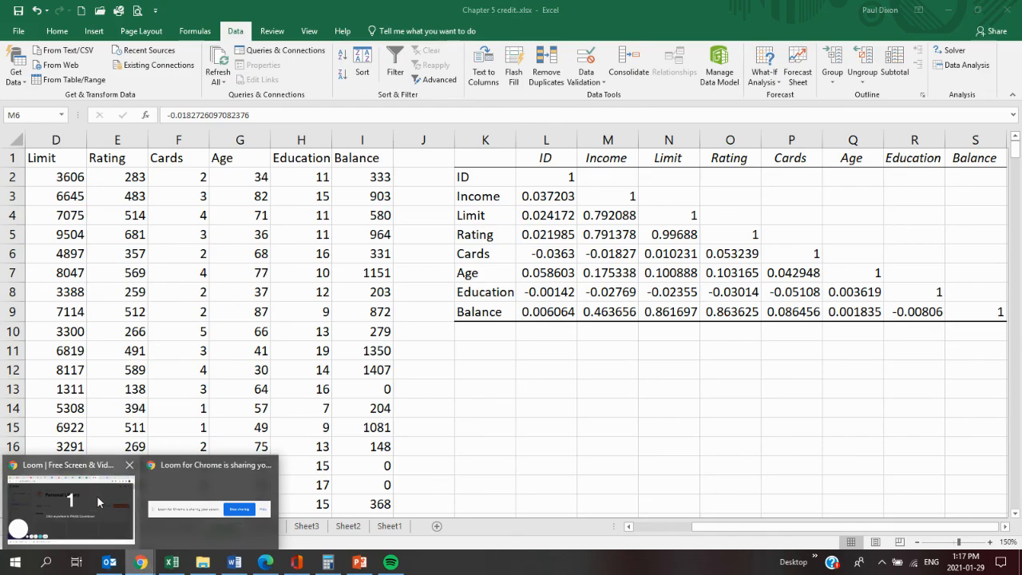